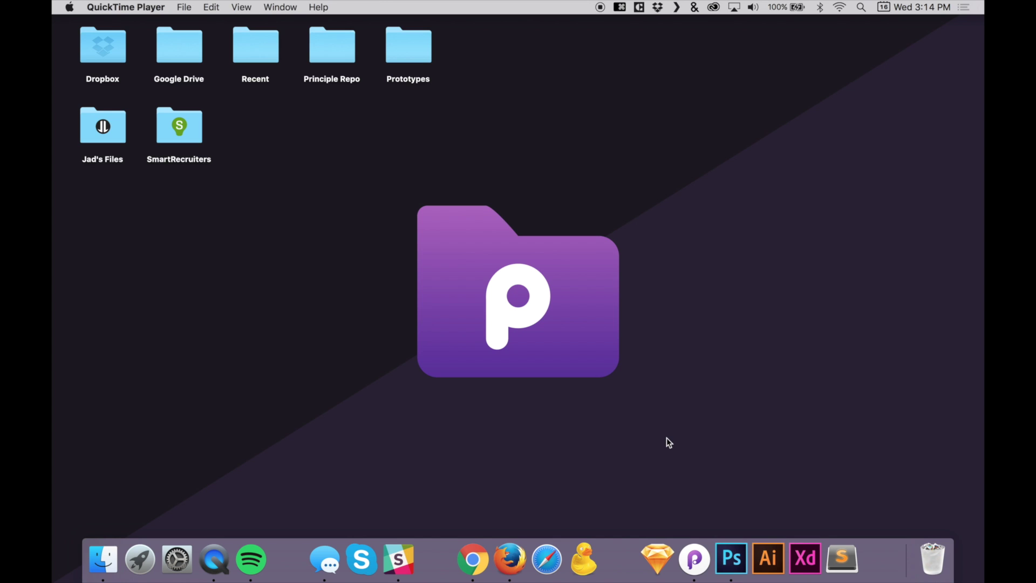
Switch to Principle, enlarge its window to fill the screen, and deselect the artboard
click(695, 575)
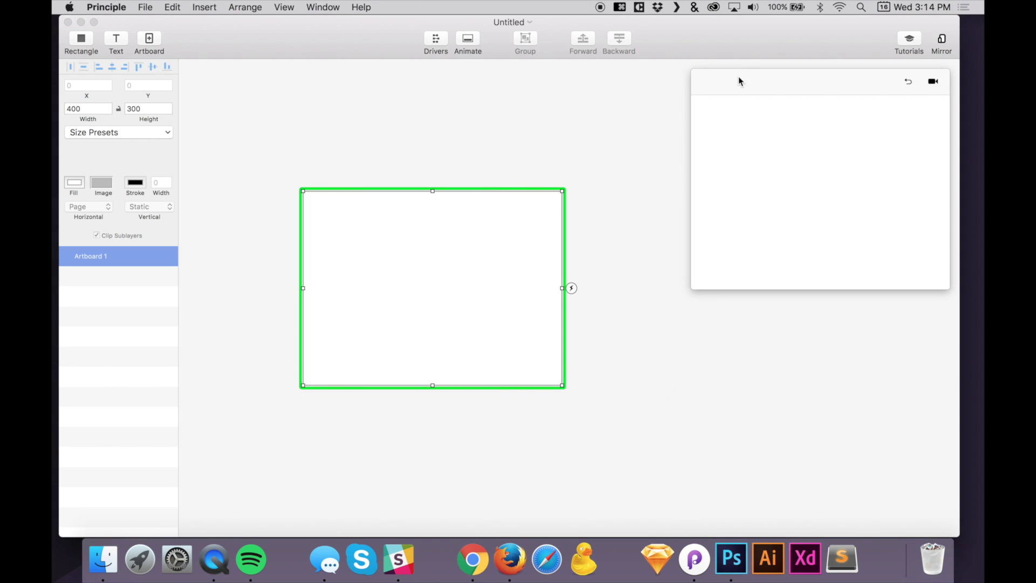
double_click(734, 22)
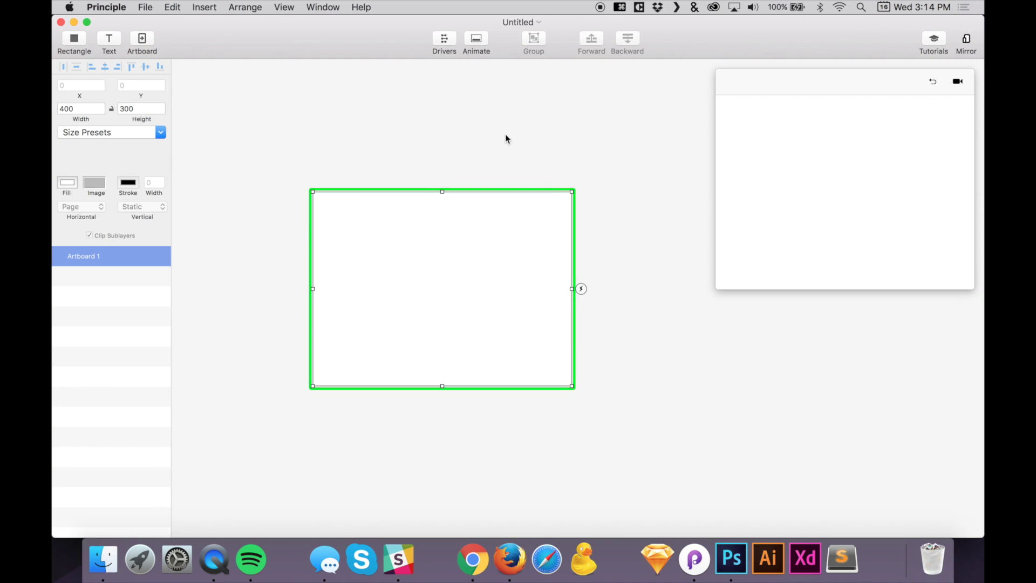
scroll(505, 134, left, 2)
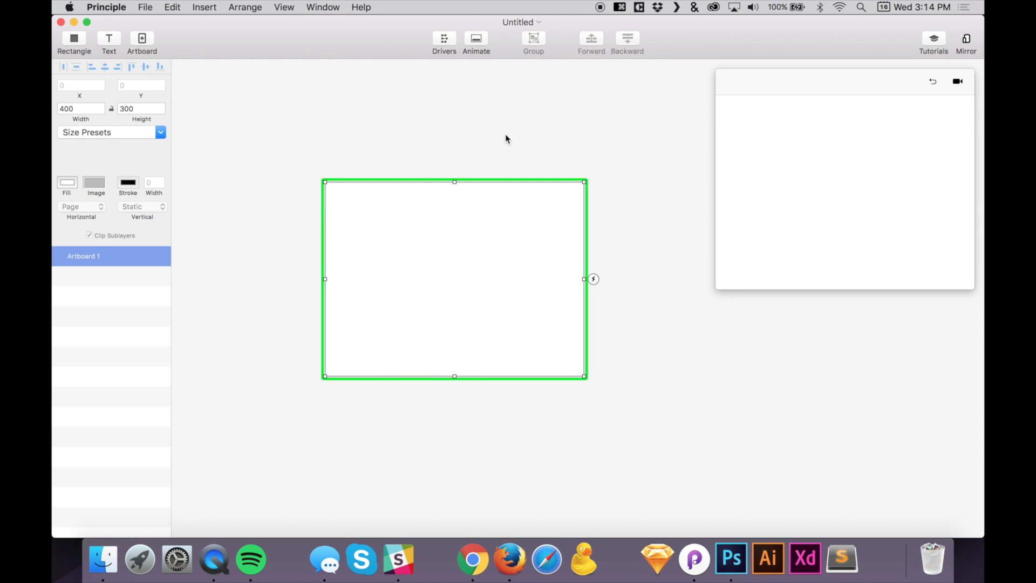
click(505, 134)
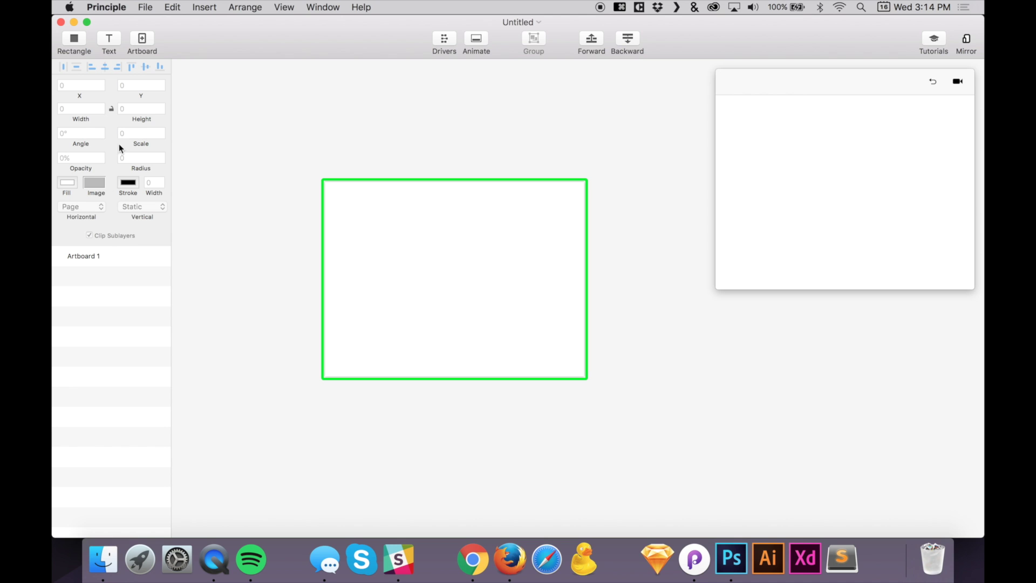
drag(897, 85, 841, 158)
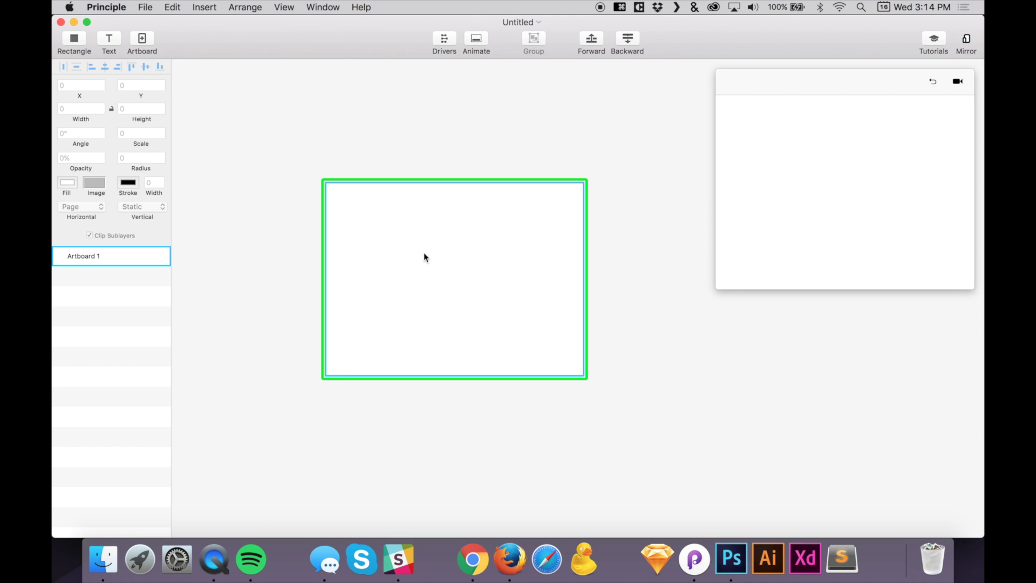
click(661, 252)
click(834, 110)
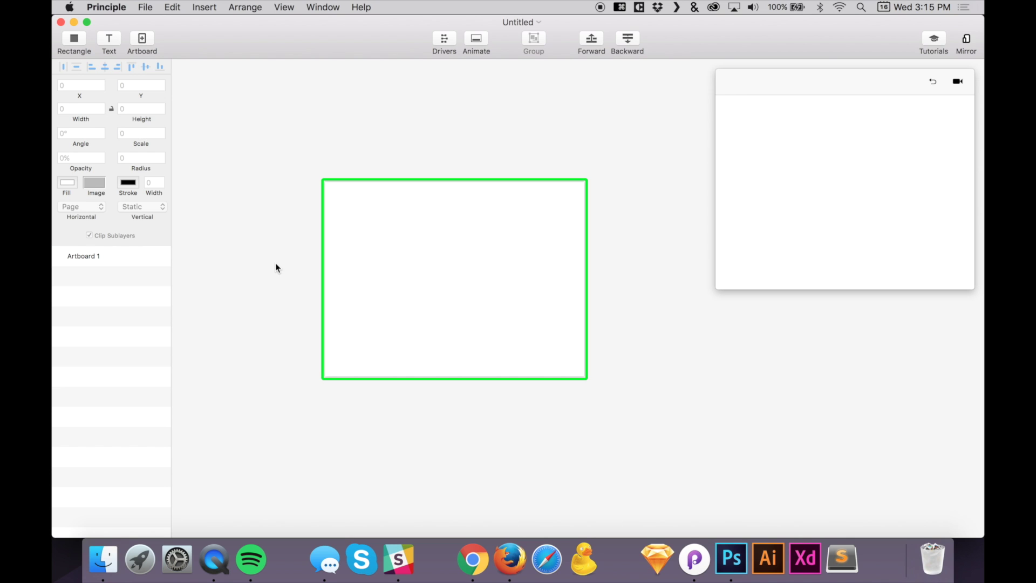
Add a 44 by 44 rectangle to the artboard and move it to the centre, at X 178, Y 128
click(74, 39)
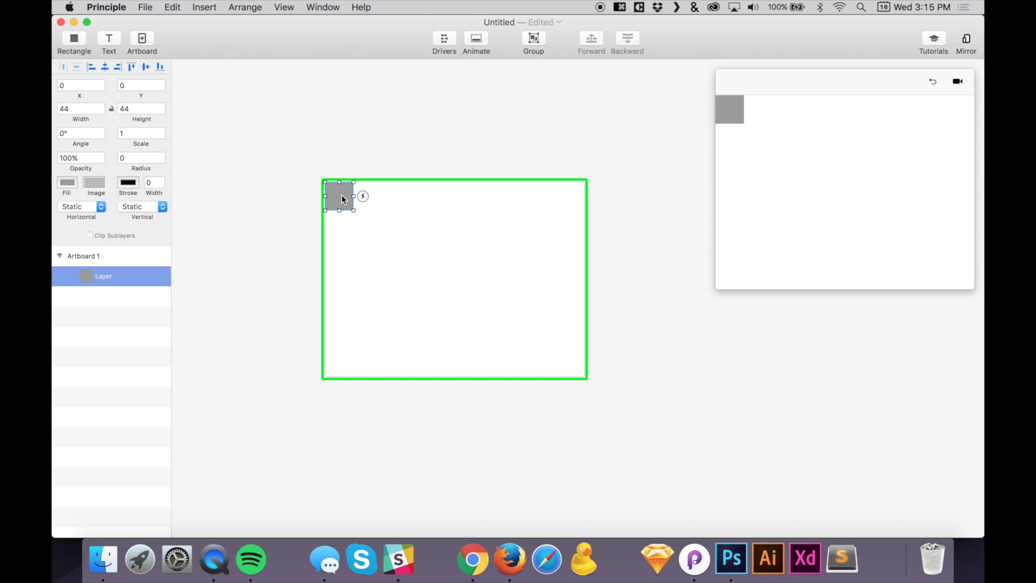
drag(342, 195, 387, 219)
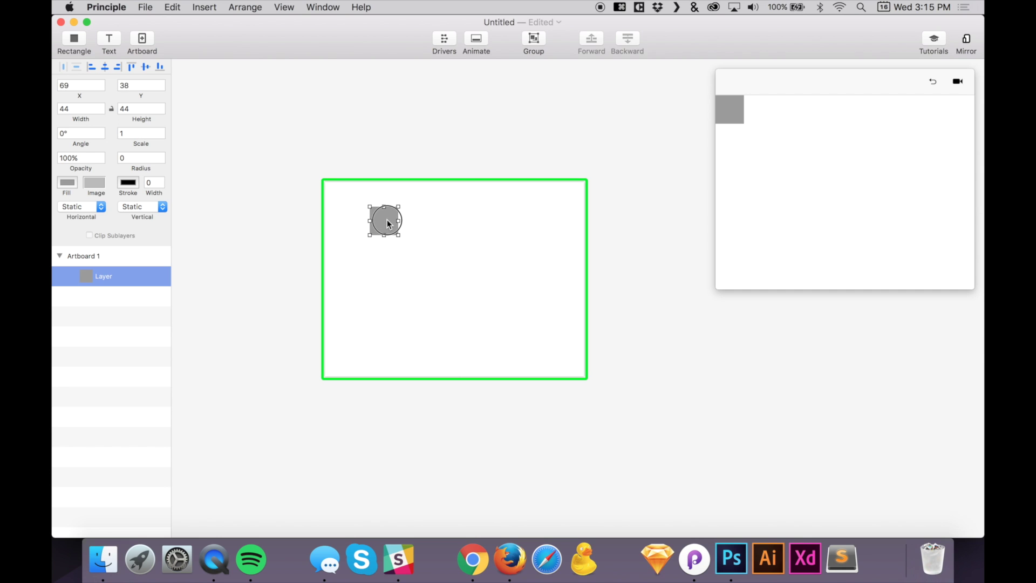
drag(386, 219, 458, 279)
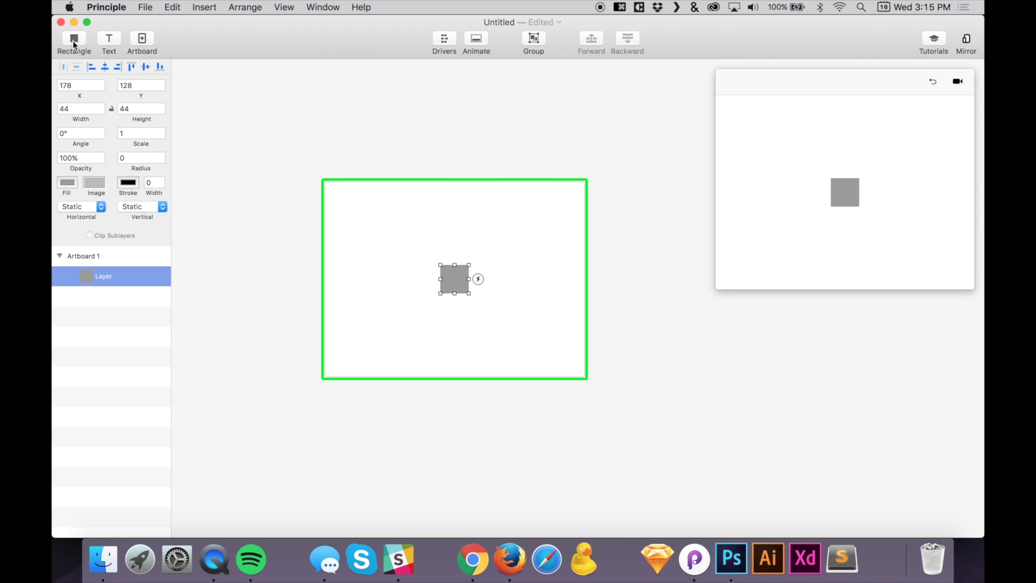
Add a second rectangle to the artboard and delete it
click(419, 280)
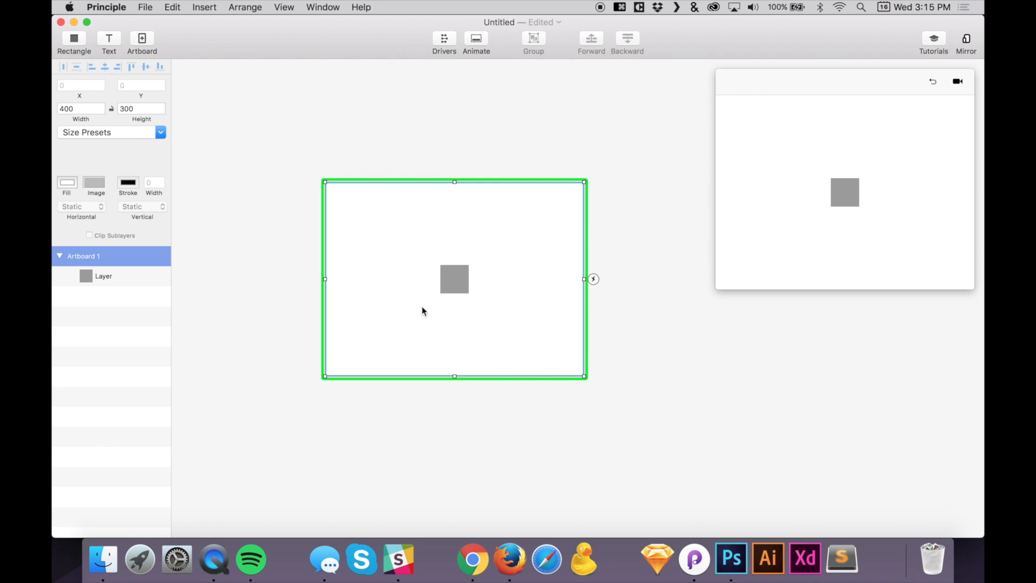
key(r)
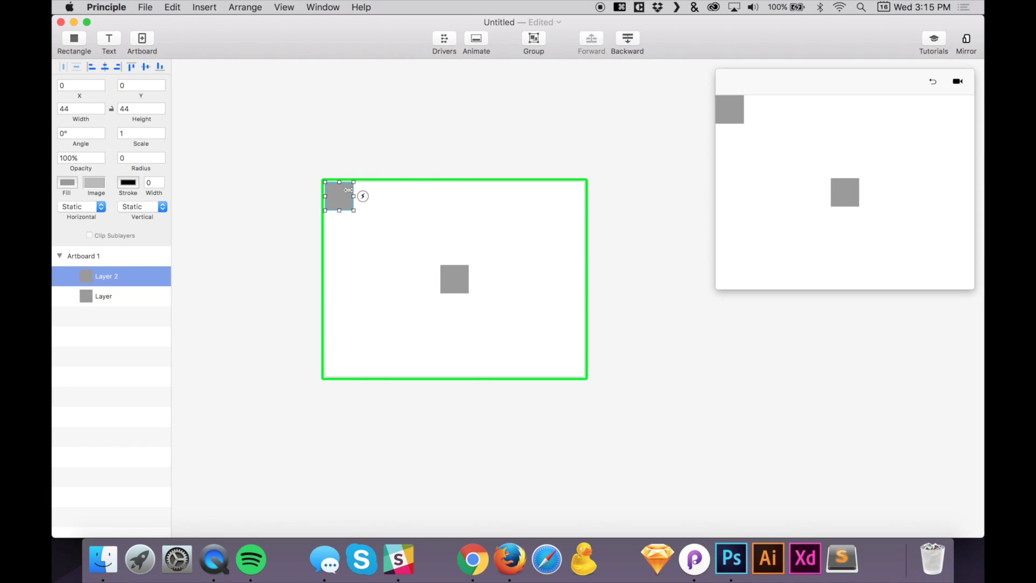
key(BackSpace)
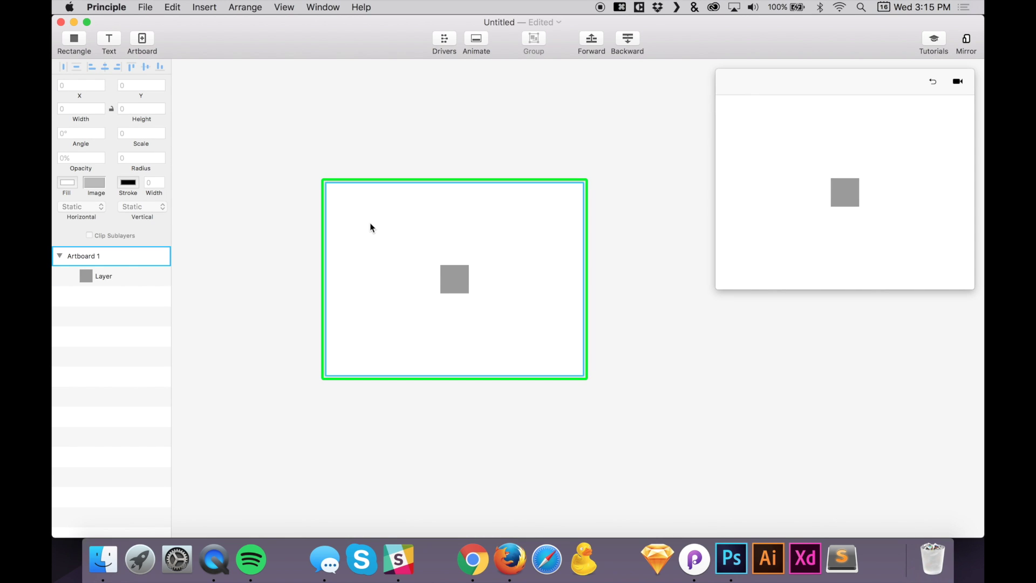
Insert a text layer with its default wording on the artboard and delete it
key(t)
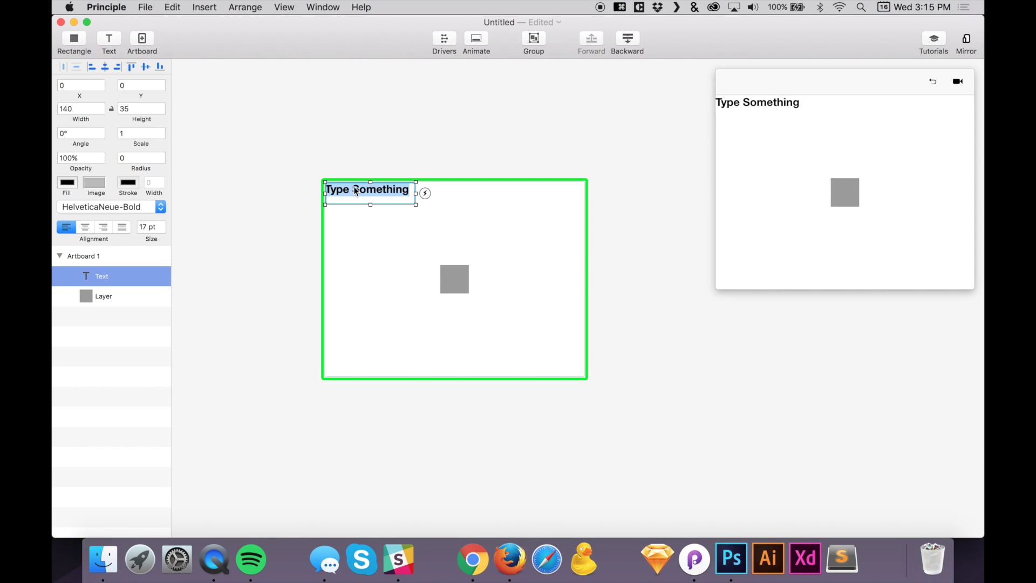
key(Right)
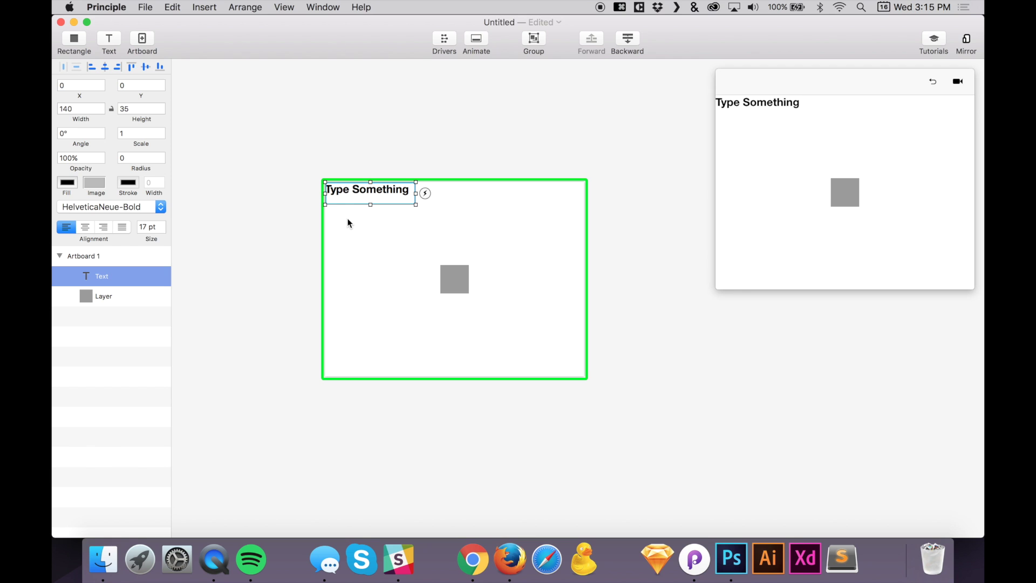
click(347, 218)
click(349, 190)
key(BackSpace)
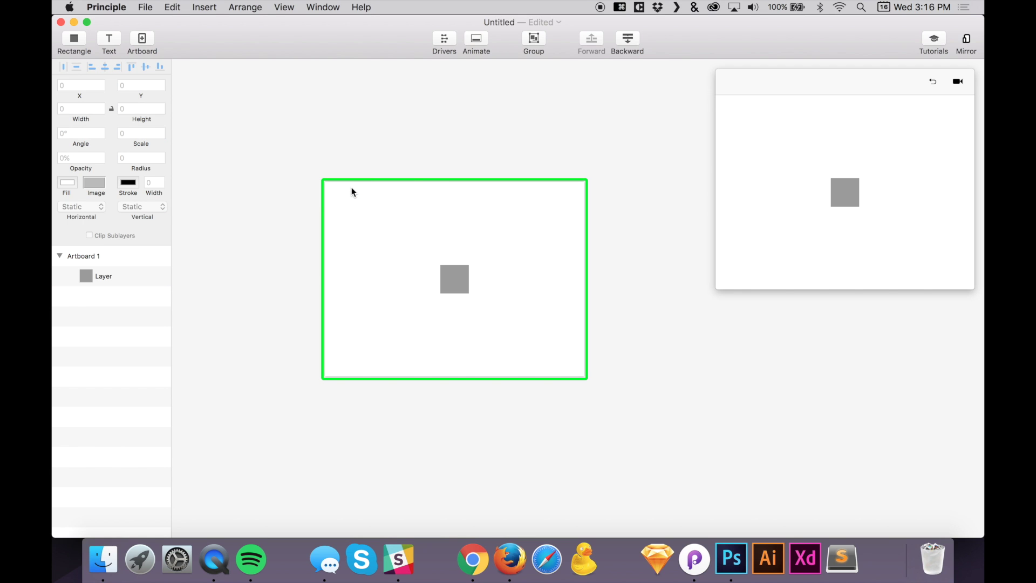
Add a second artboard beside the first and delete it
key(a)
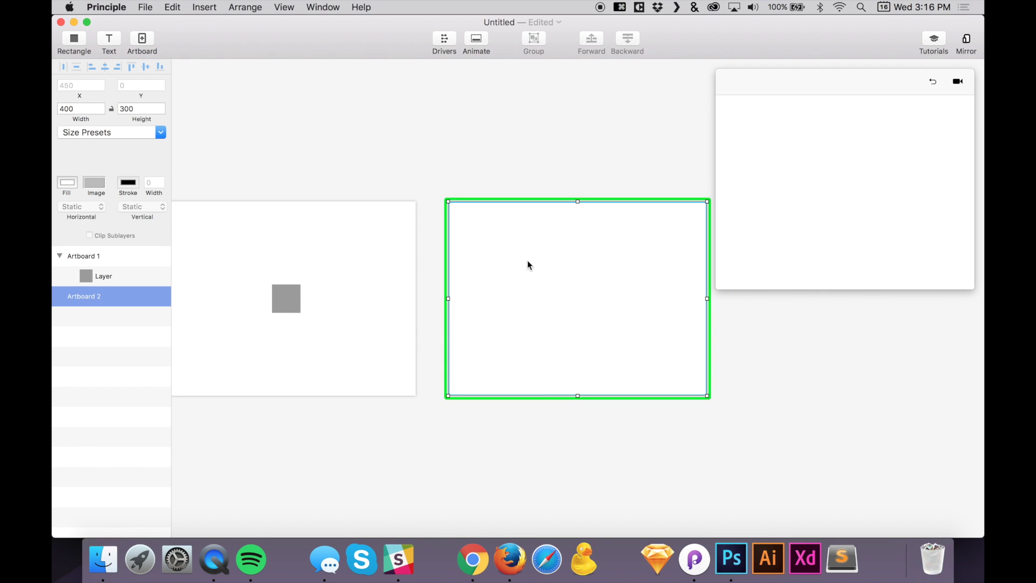
key(BackSpace)
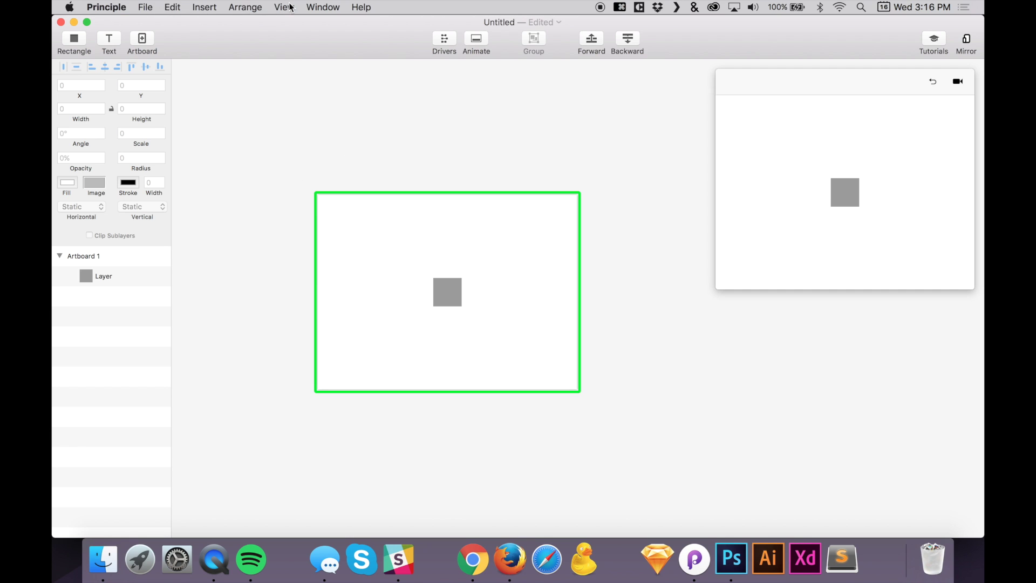
Arrange the editor and the preview with the Side By Side layout and return focus to the canvas
click(147, 11)
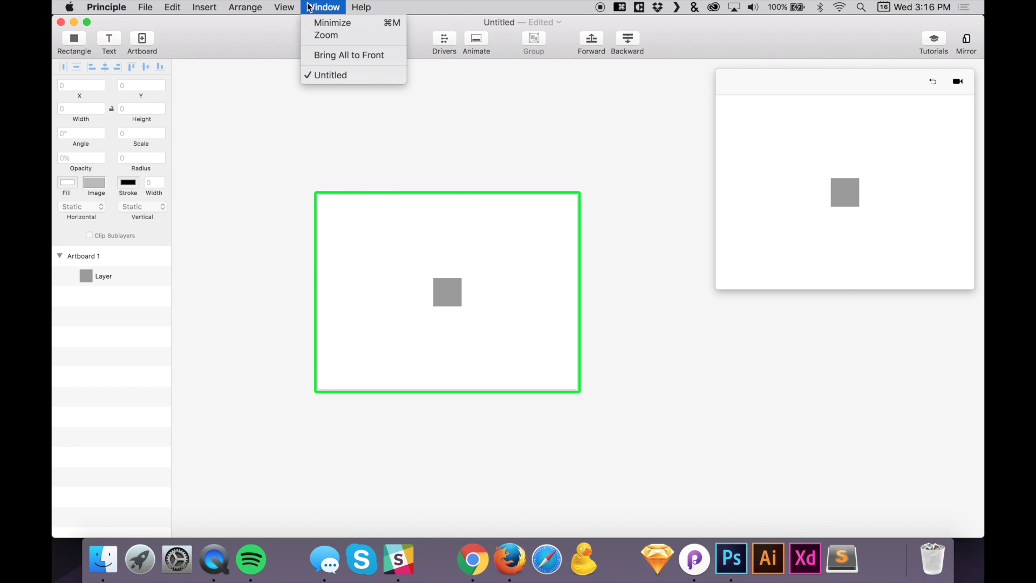
mouse_move(141, 14)
mouse_move(258, 12)
mouse_move(293, 5)
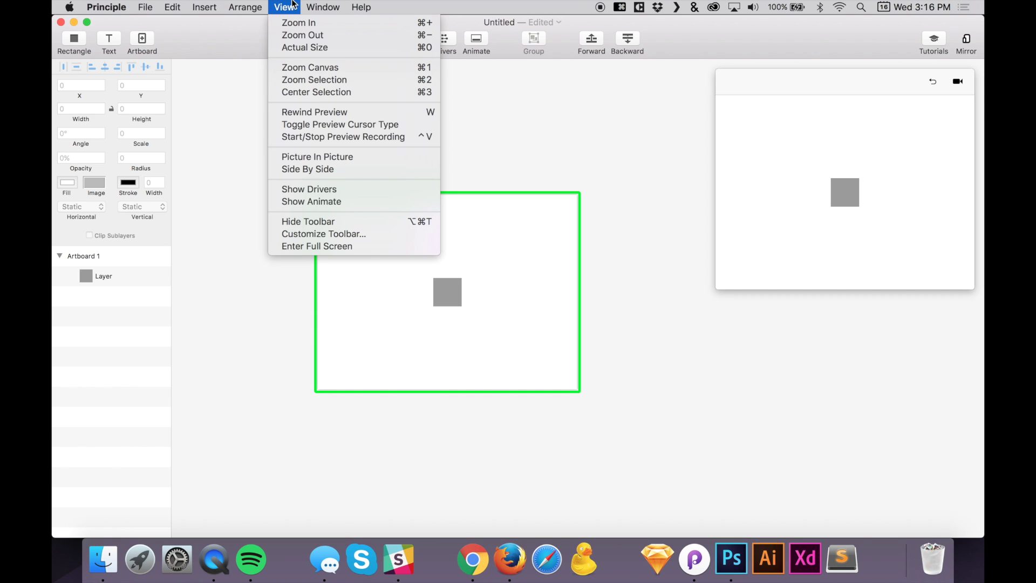
click(323, 168)
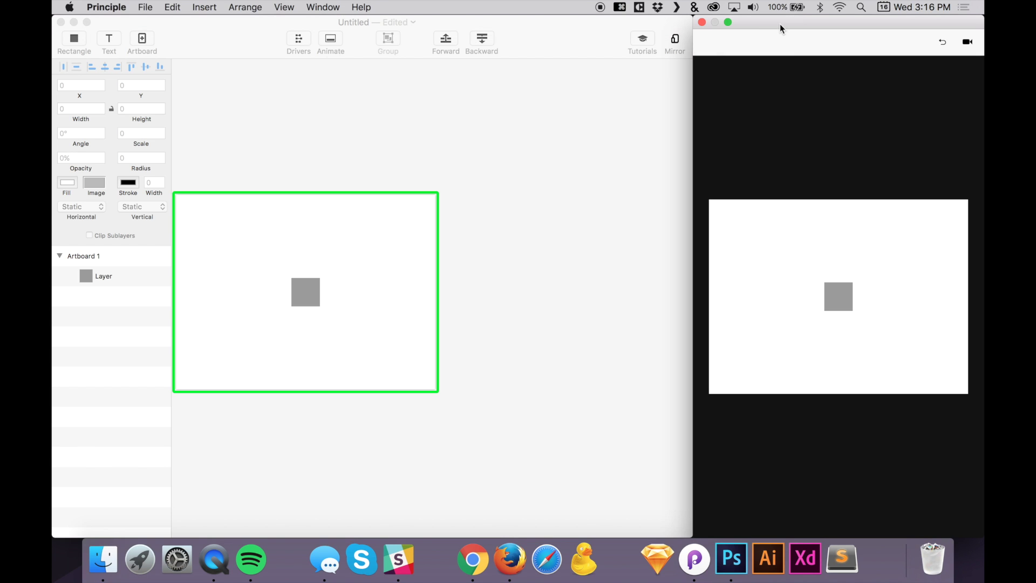
click(554, 39)
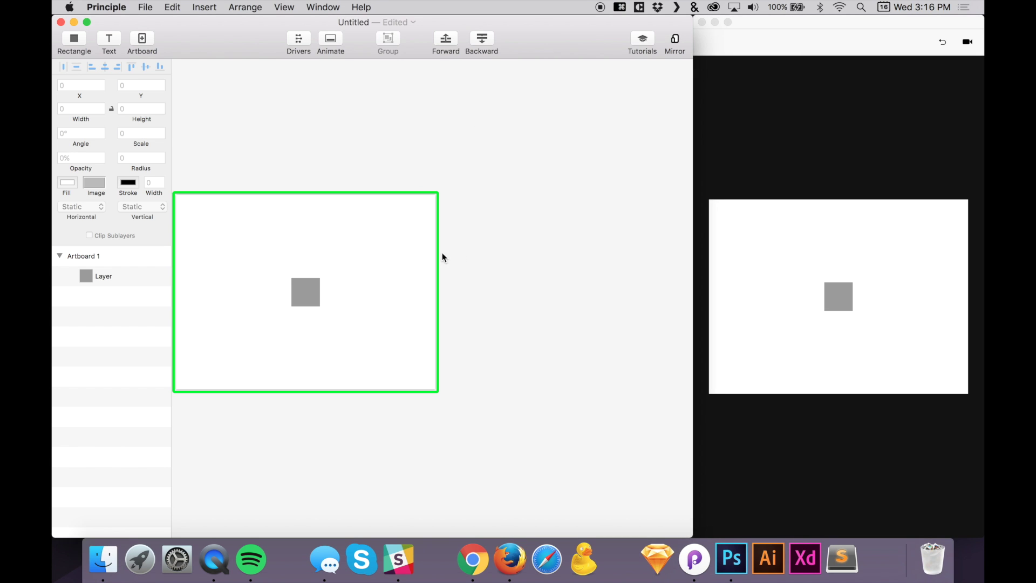
click(710, 145)
click(674, 172)
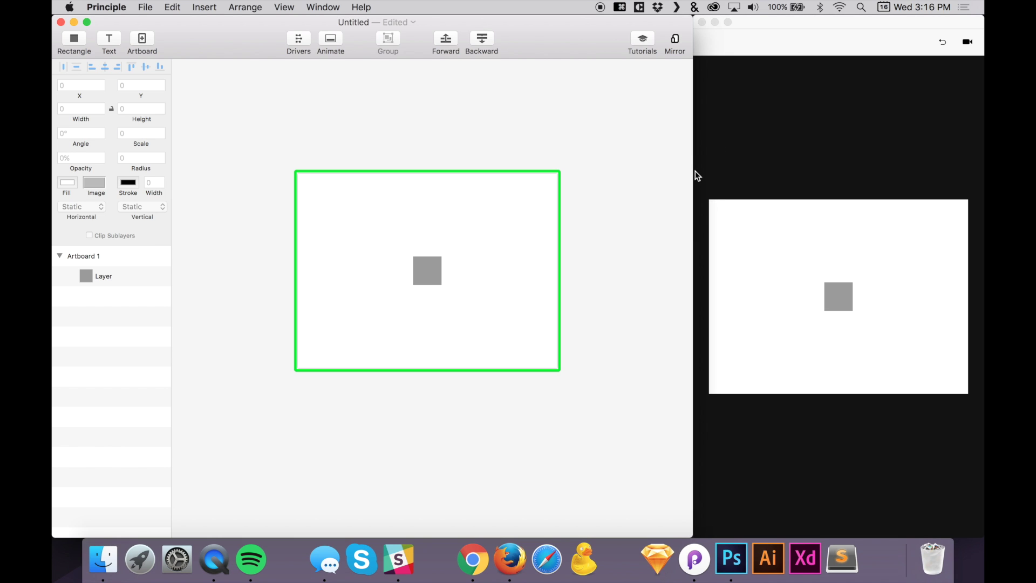
Widen the editor window over the preview window and switch between the two overlapping windows
drag(694, 170, 892, 163)
click(578, 190)
click(863, 178)
click(924, 156)
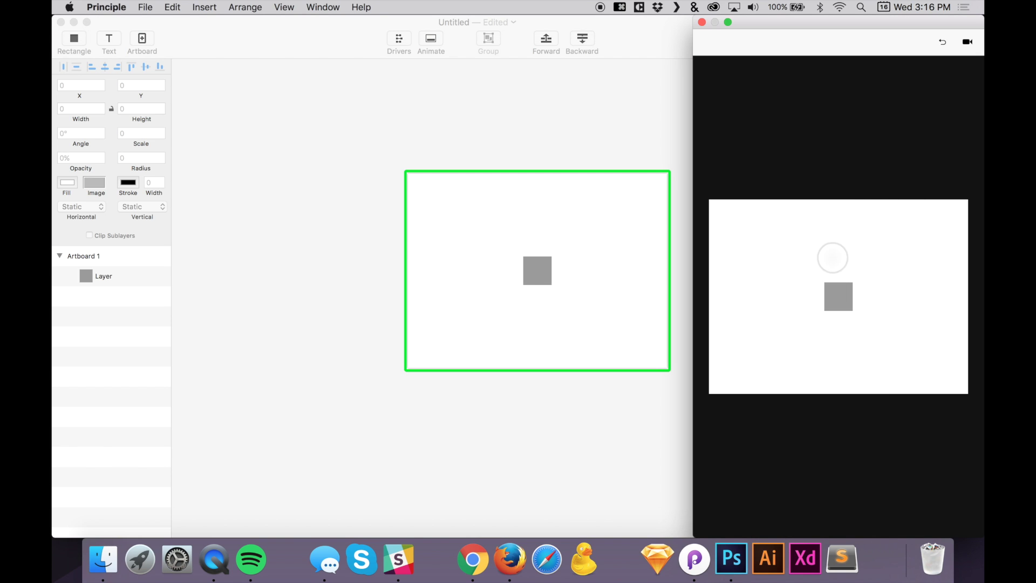
click(535, 150)
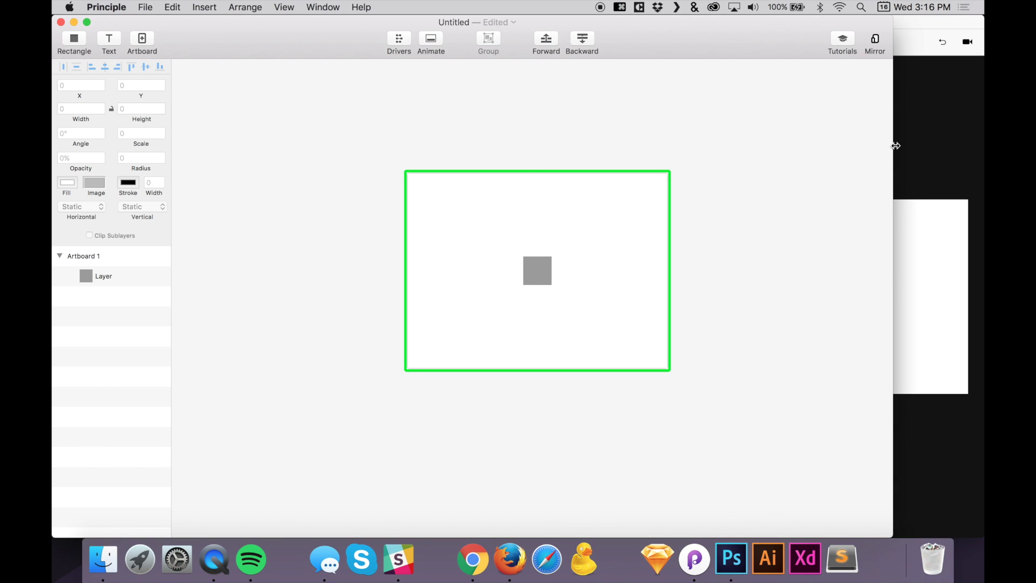
click(906, 26)
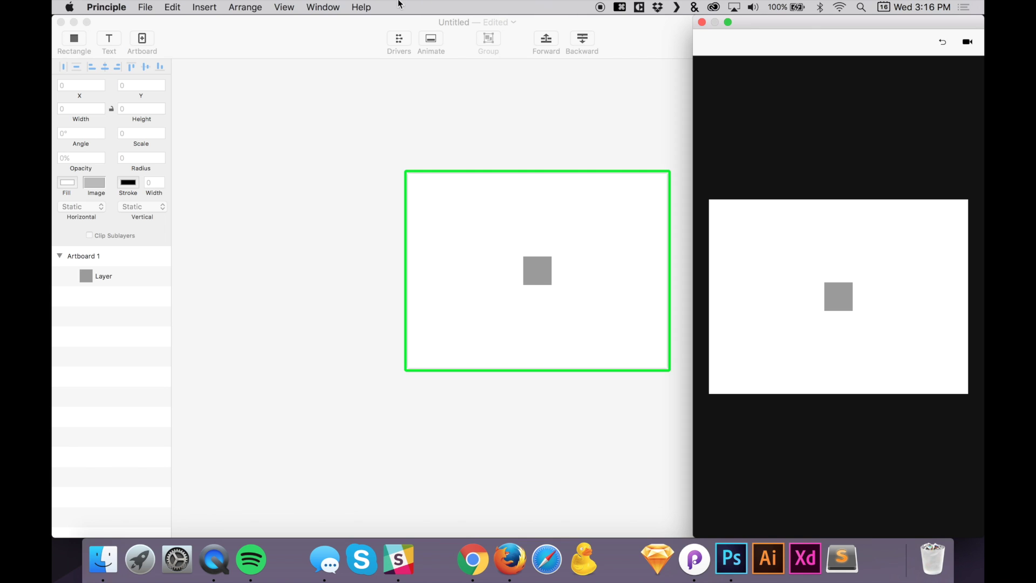
Set the preview to the Picture In Picture layout and enlarge the editor window to fill the screen
click(326, 7)
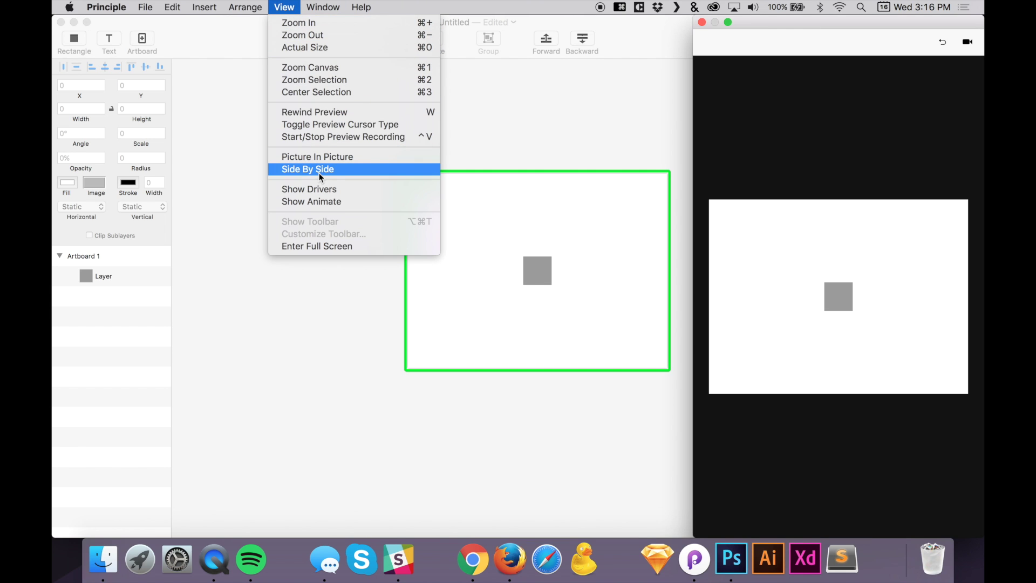
click(320, 157)
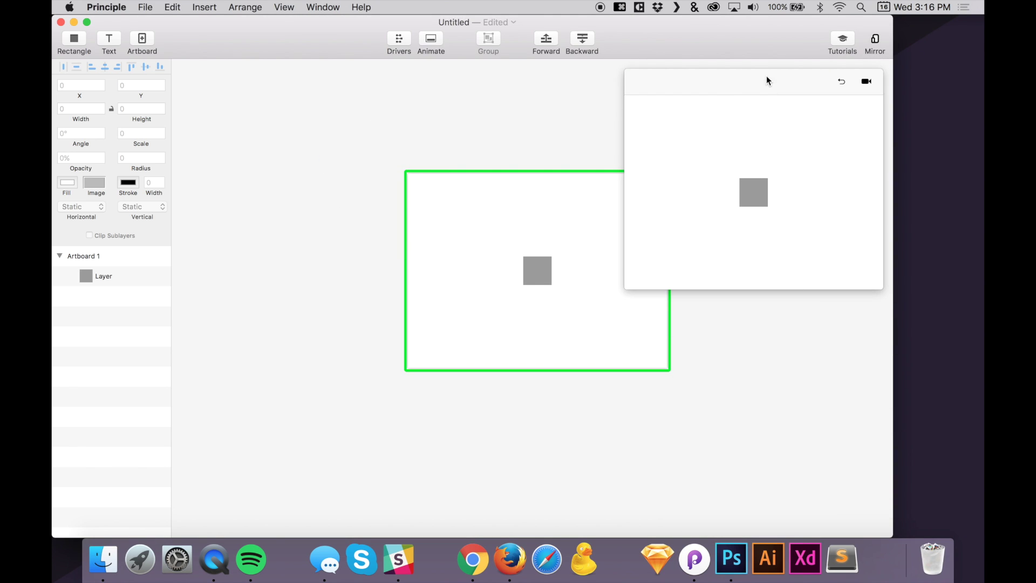
double_click(770, 33)
click(659, 205)
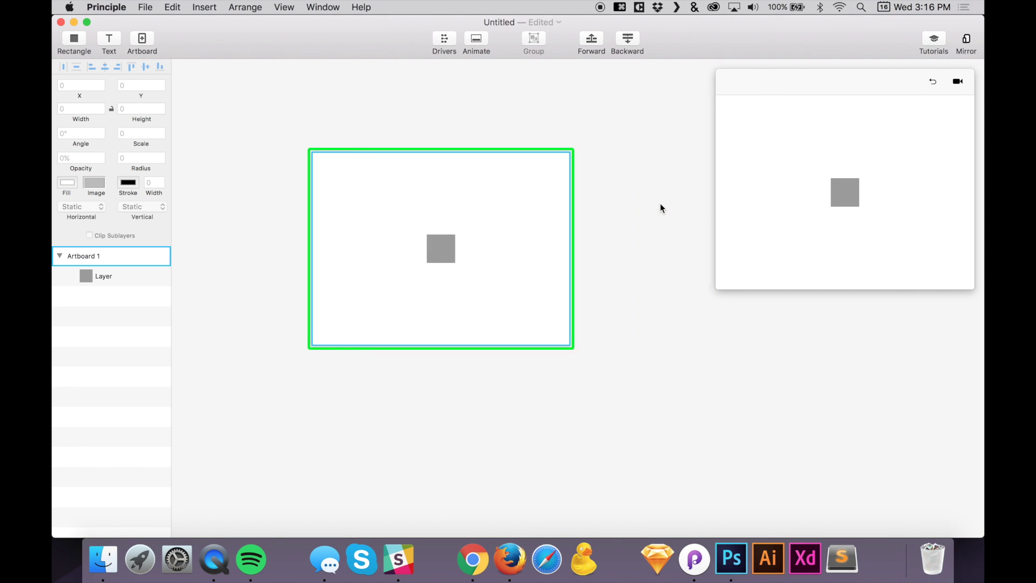
click(661, 208)
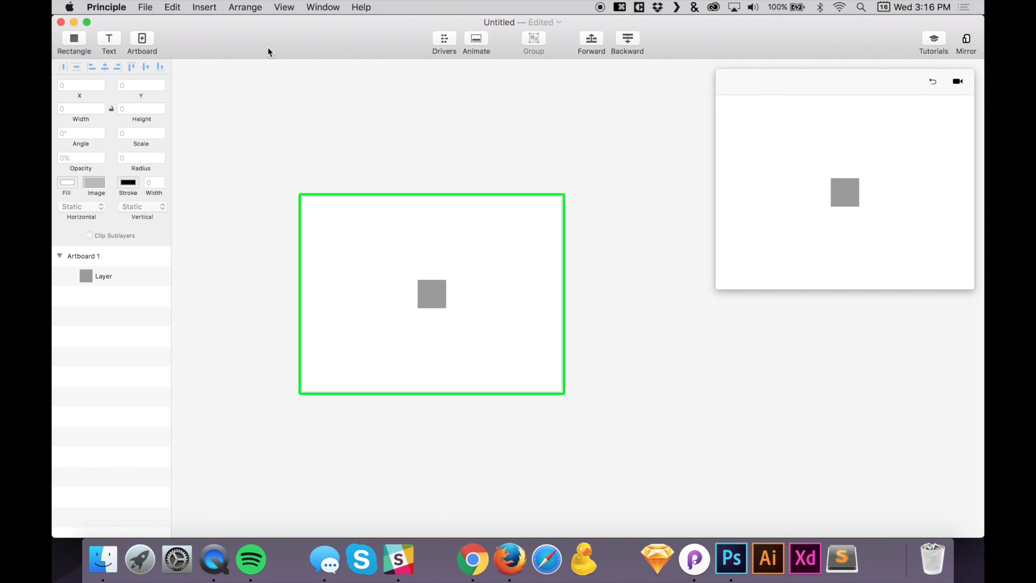
Export the prototype as the viewer app Untitled.app on the Desktop
click(149, 7)
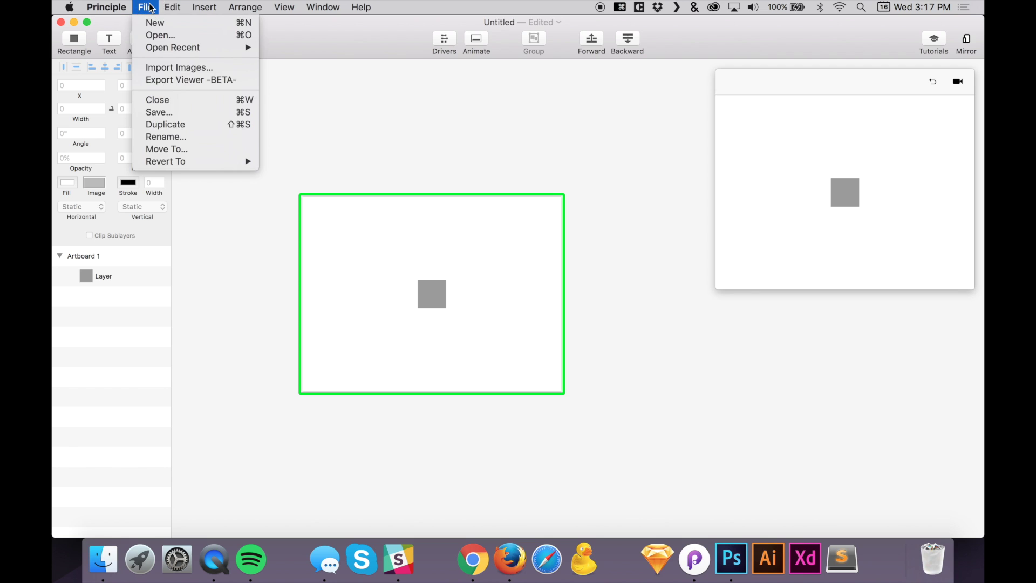
click(202, 79)
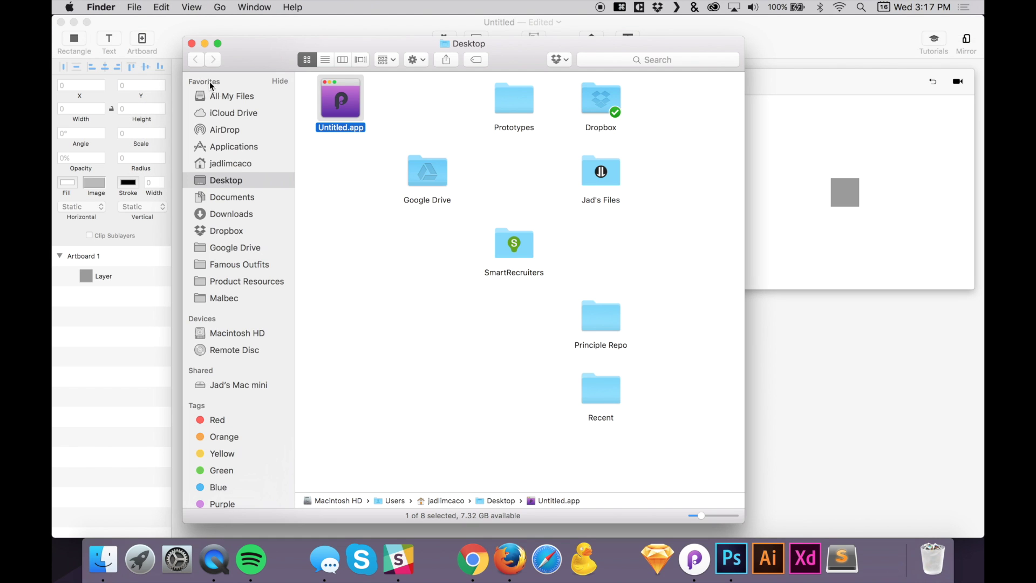
Open the exported Untitled.app to check the prototype in the viewer, and close both the viewer and the Finder window
drag(343, 115, 359, 319)
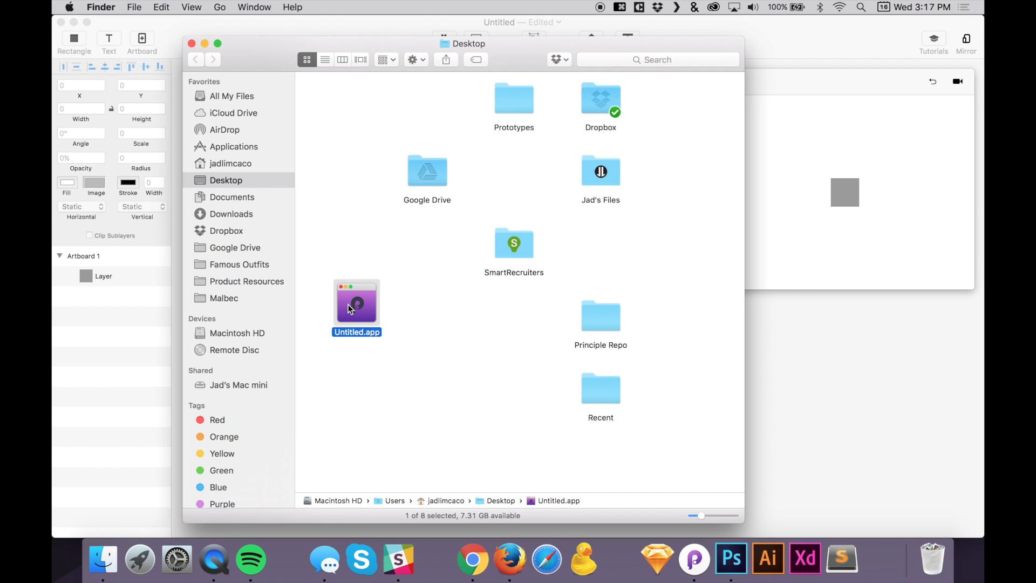
drag(399, 347, 355, 305)
double_click(356, 309)
click(376, 232)
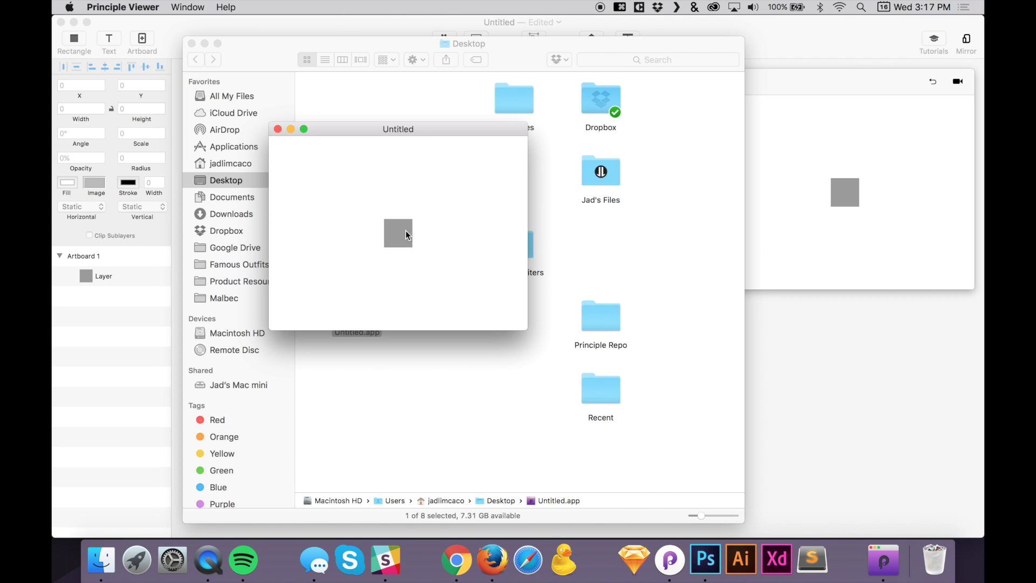
click(278, 129)
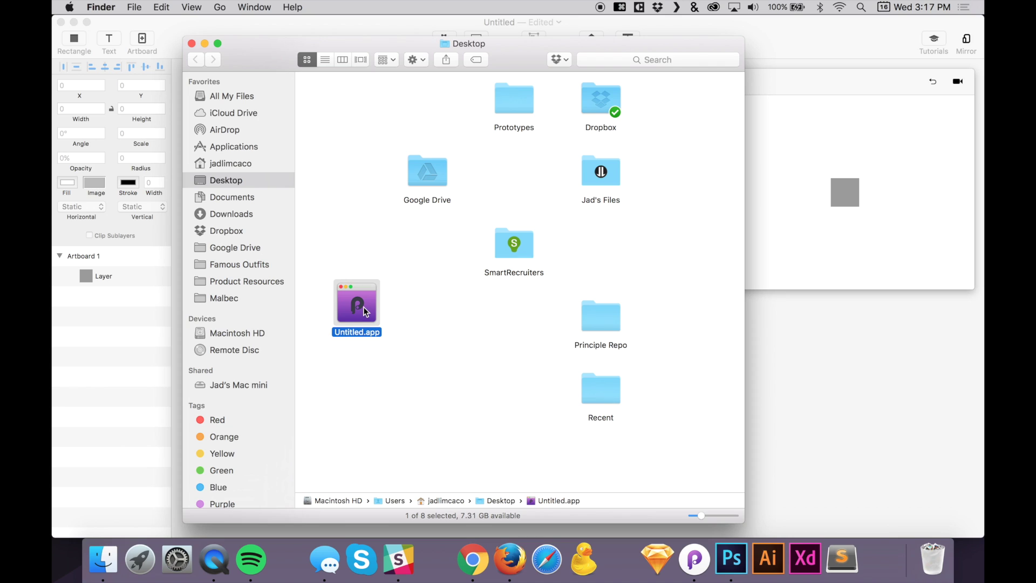
click(192, 44)
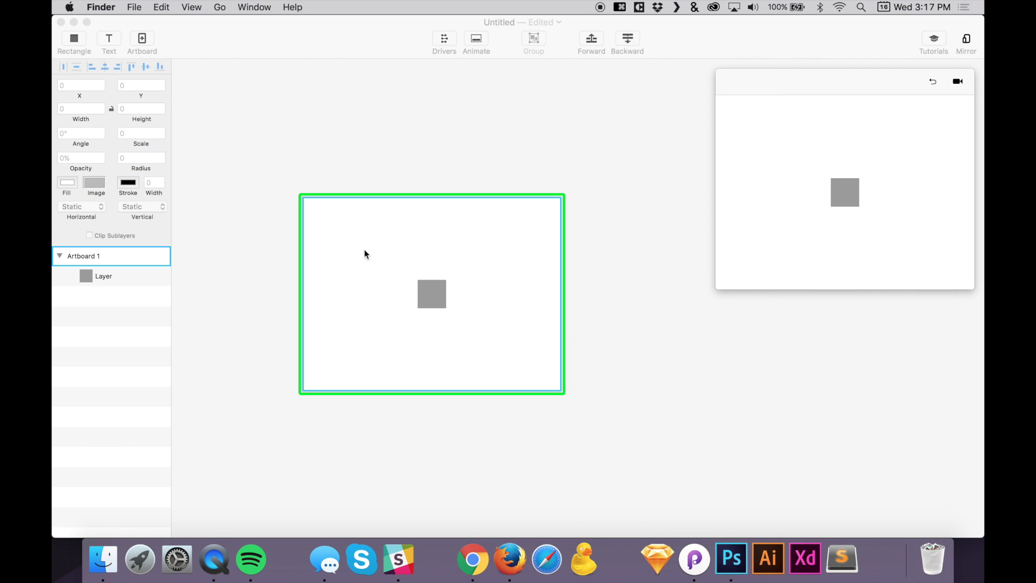
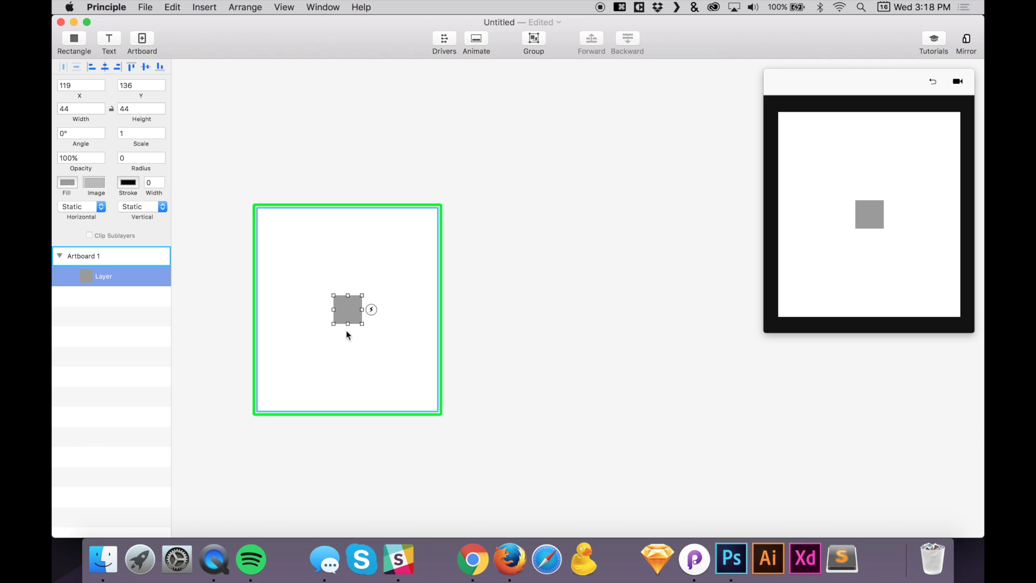
Stretch the grey square into a wide rectangle of about 203 by 56, keeping it centred on the artboard
drag(362, 309, 408, 309)
drag(347, 324, 347, 329)
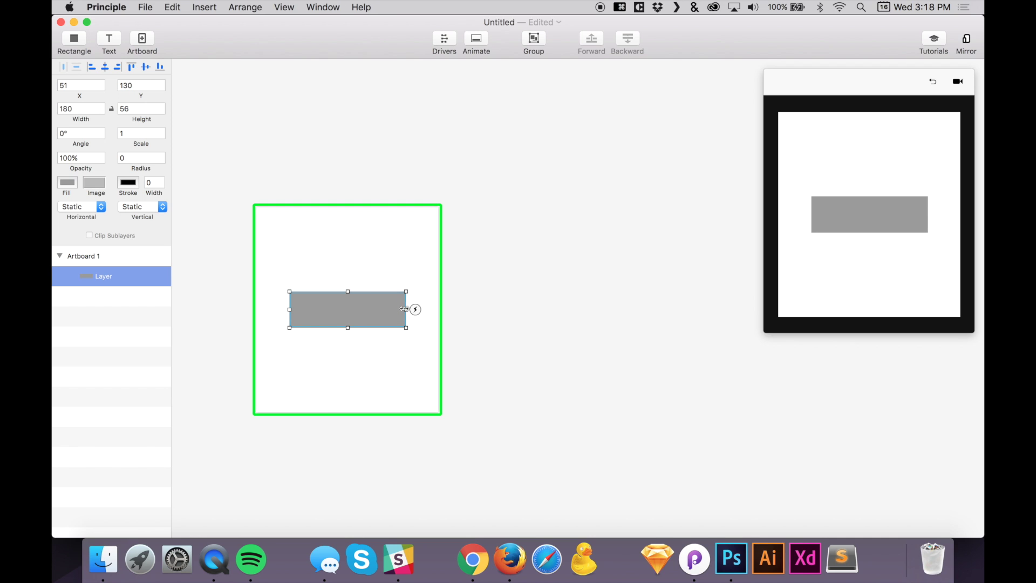
mouse_move(407, 310)
mouse_down()
mouse_move(373, 308)
mouse_move(437, 315)
mouse_move(391, 308)
mouse_up()
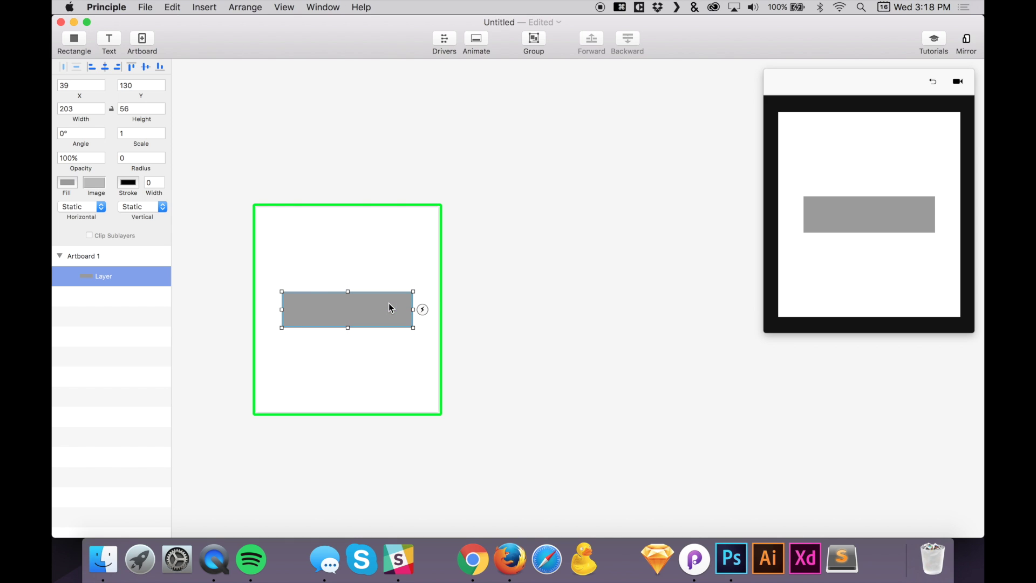
Lower the grey rectangle's opacity to 82% and set its angle to 0°
click(358, 301)
click(129, 169)
drag(129, 171, 143, 170)
drag(145, 168, 92, 162)
click(79, 136)
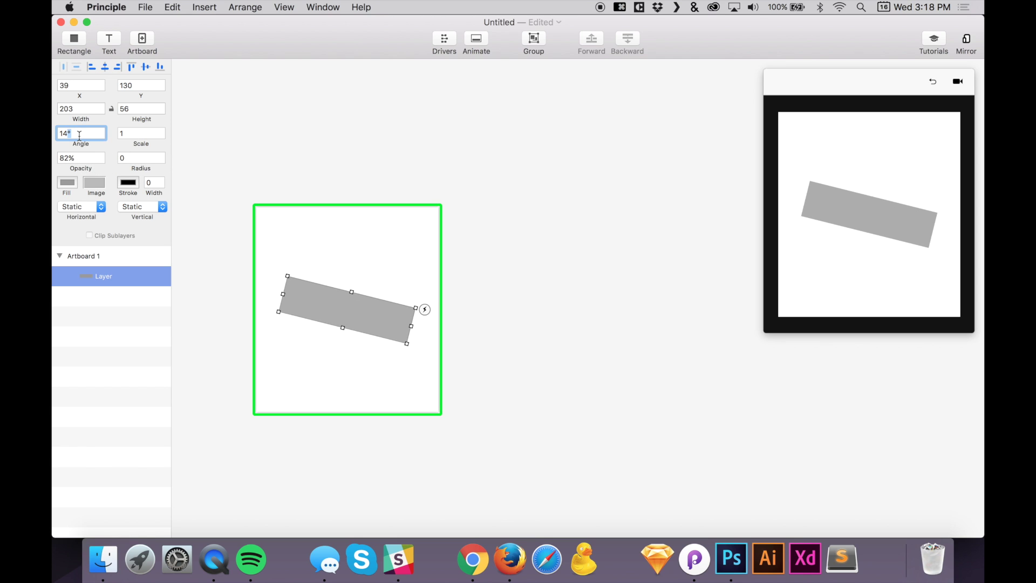
key(super+a)
text(0)
key(Return)
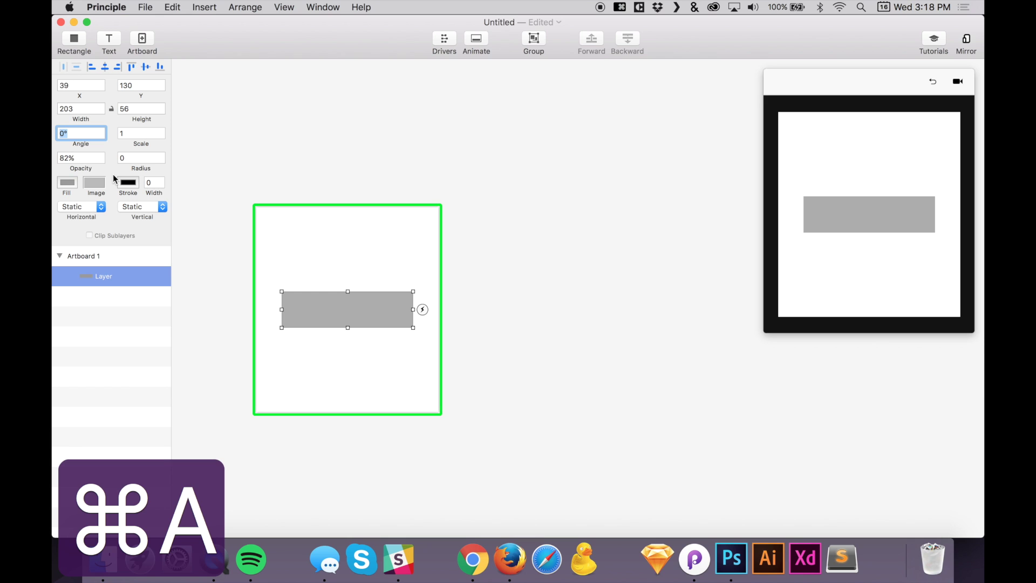
Set the rectangle's scale to 1 and its corner radius to 10
mouse_move(142, 144)
mouse_down()
mouse_move(190, 155)
mouse_move(131, 153)
mouse_up()
click(133, 135)
text(1)
key(Return)
click(128, 159)
text(1)
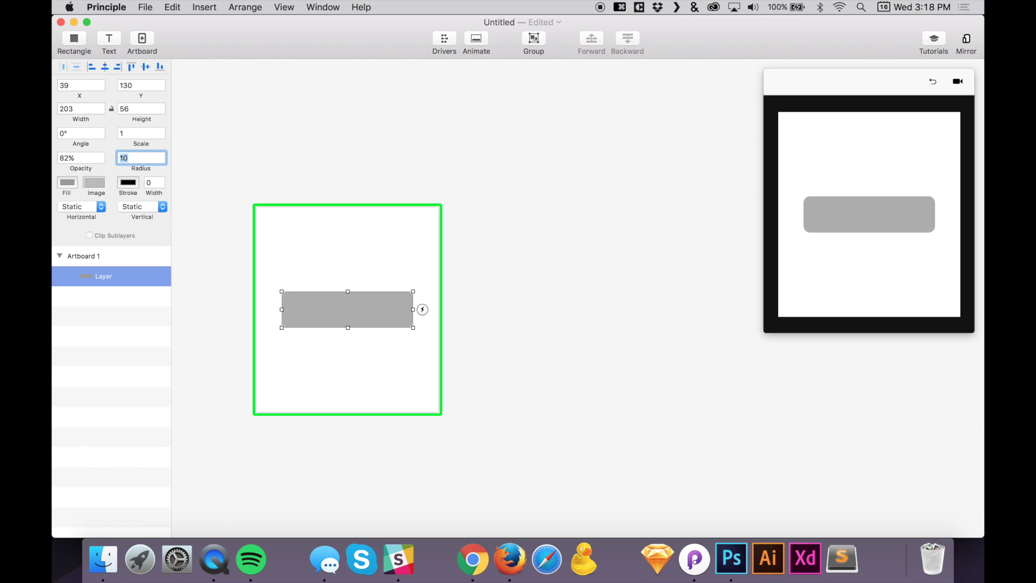
text(0)
Fill the rounded rectangle with the blue 2169C2
click(70, 184)
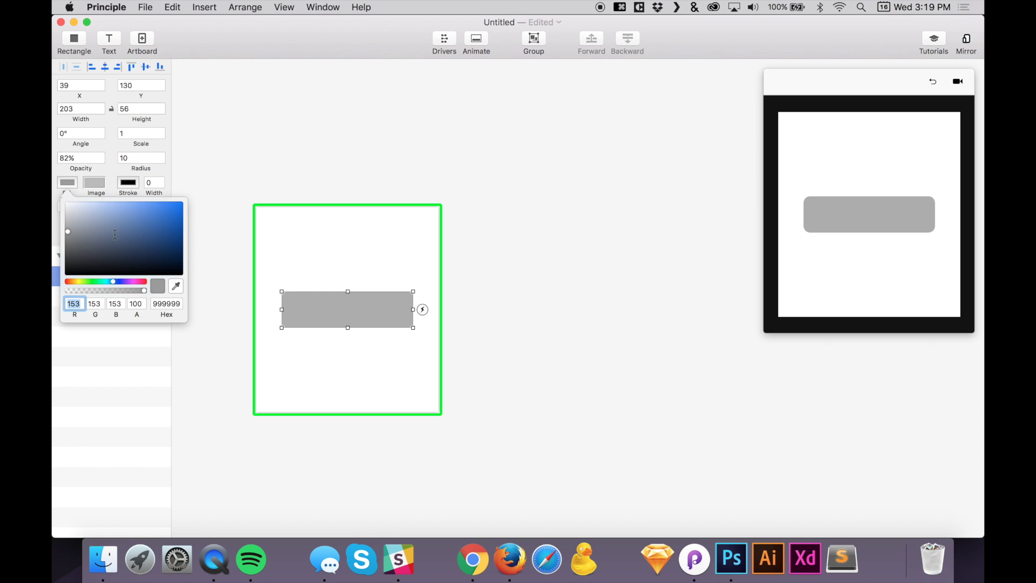
drag(132, 229, 161, 220)
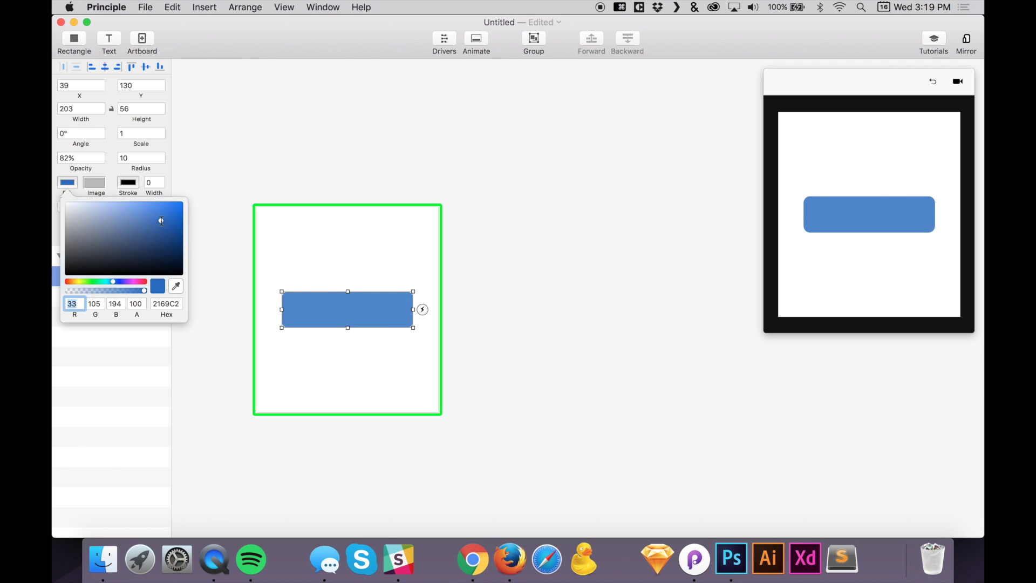
click(259, 255)
click(298, 305)
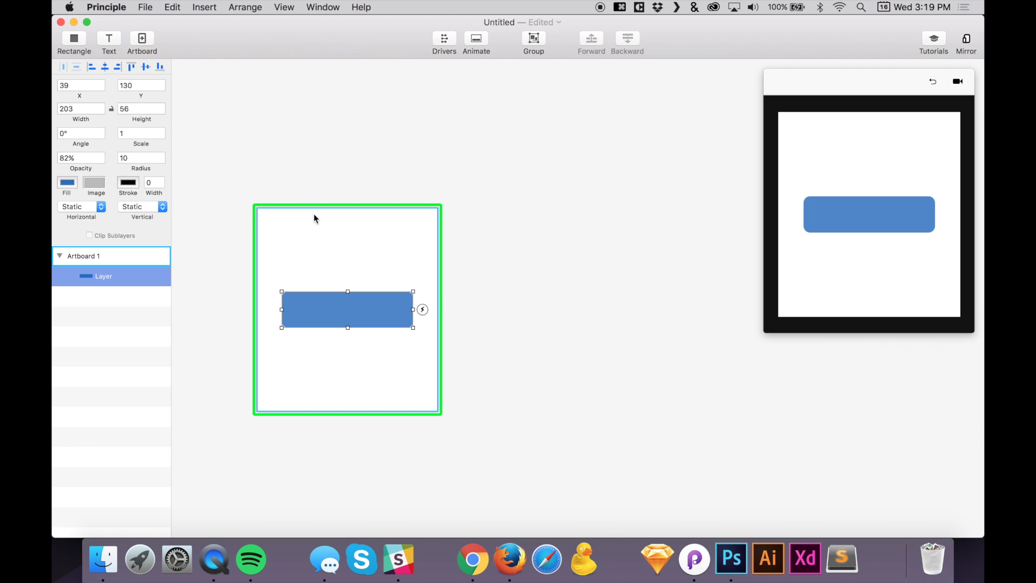
Add a text layer to the artboard that reads "Click Here"
key(super+equal)
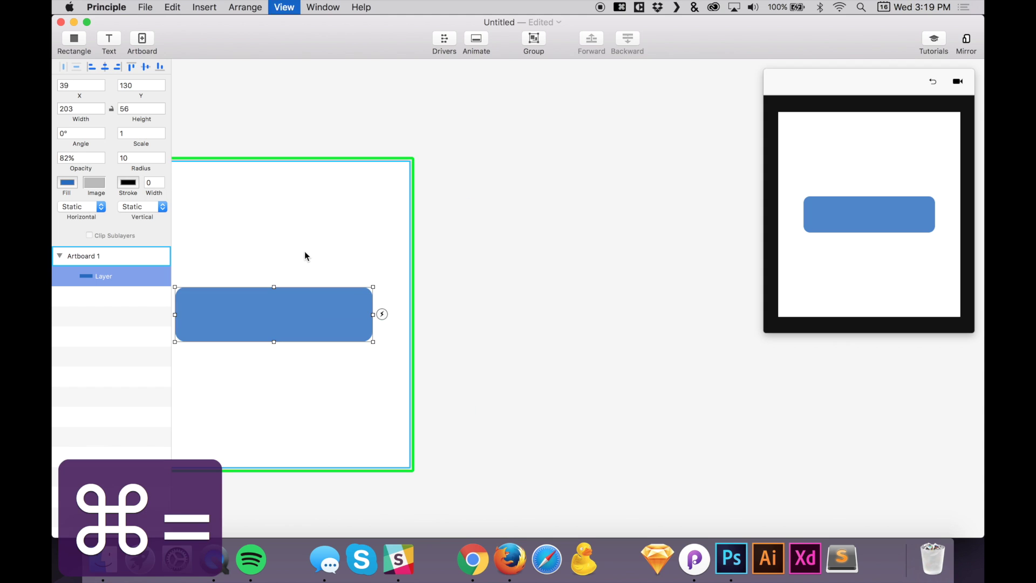
scroll(416, 297, left, 4)
scroll(421, 300, down, 2)
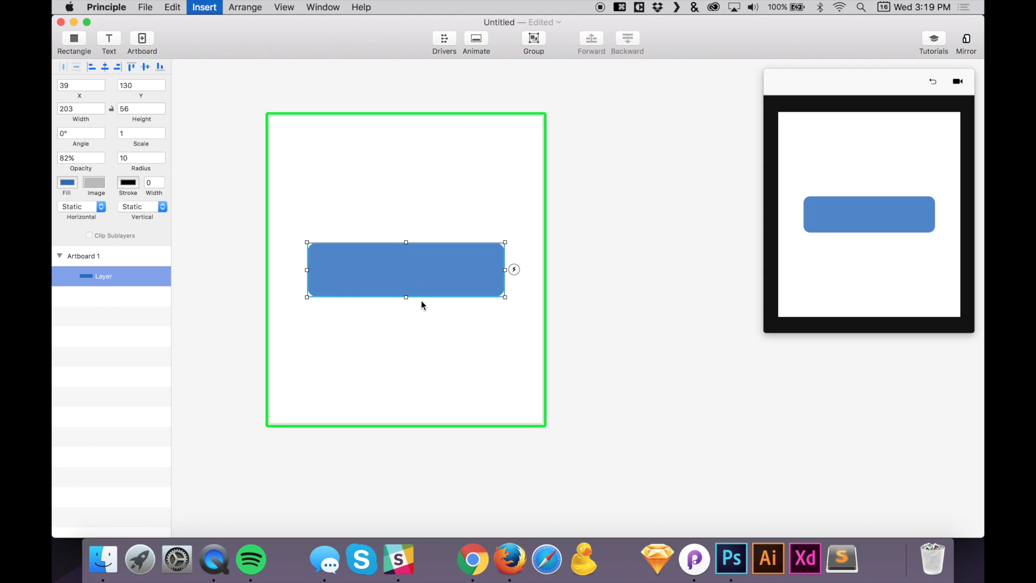
key(t)
click(348, 130)
key(super+a)
text(Click Here)
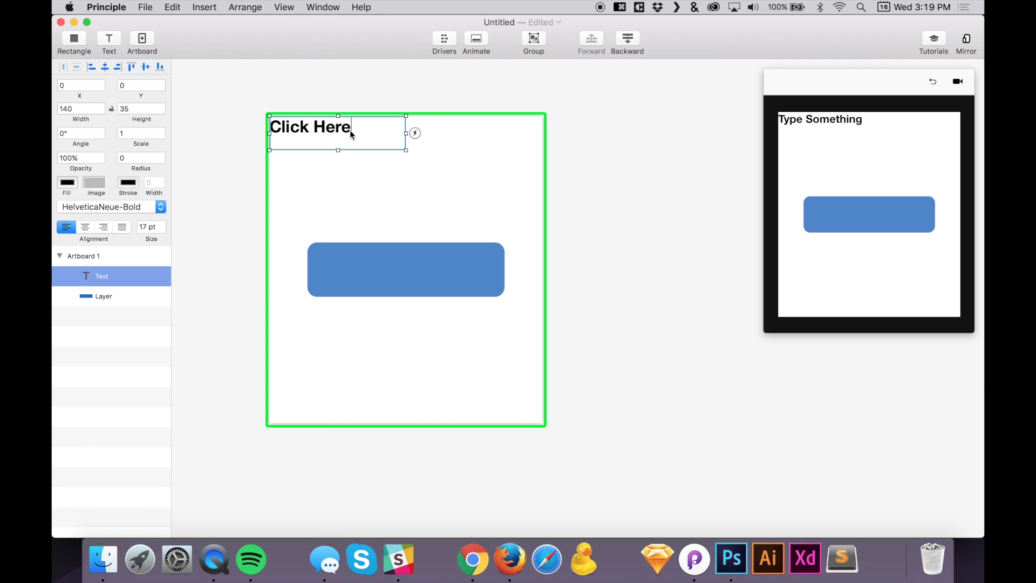
Move the "Click Here" text onto the middle of the blue rectangle and centre-align it
click(355, 164)
drag(334, 129, 360, 271)
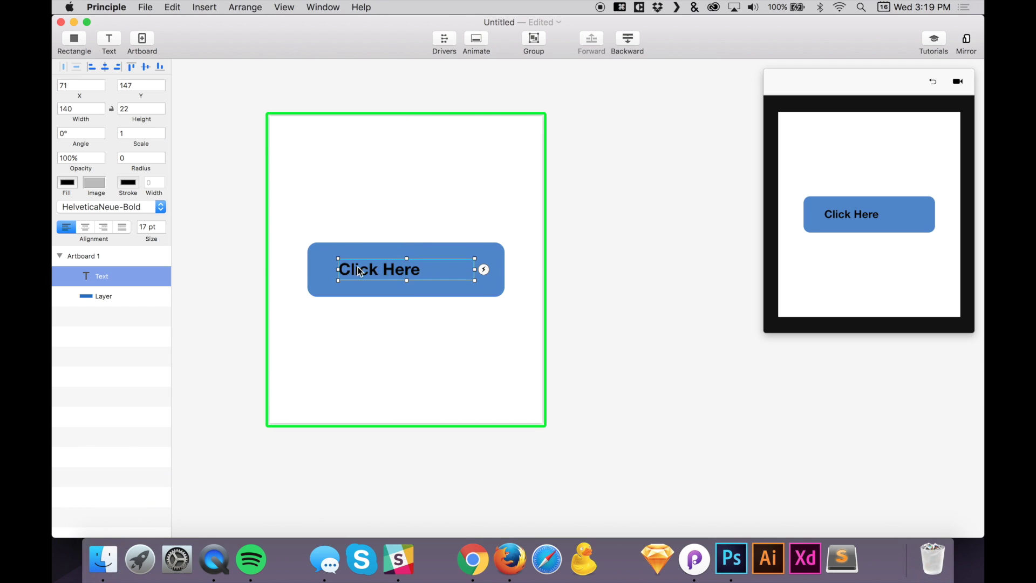
click(84, 229)
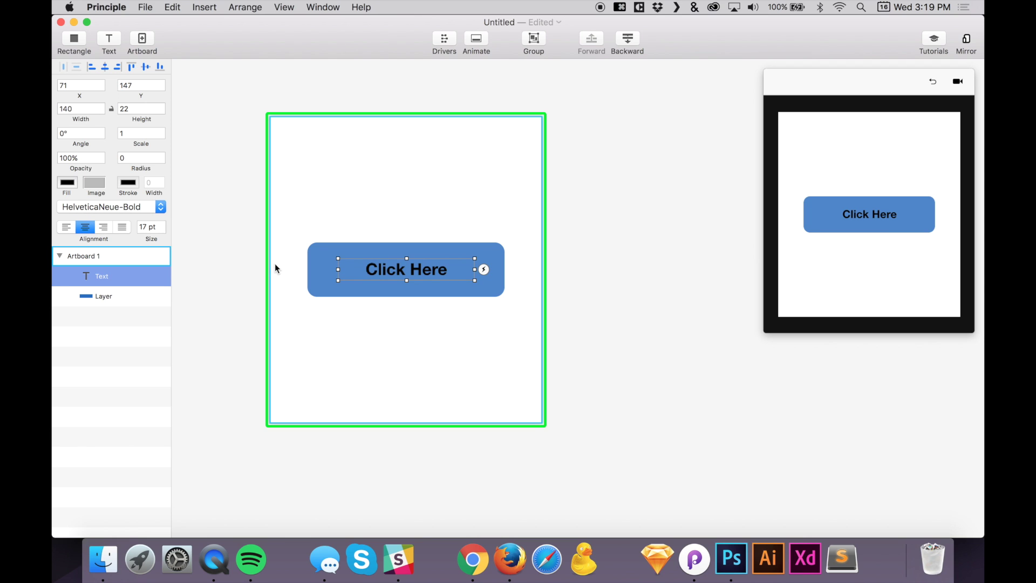
click(93, 208)
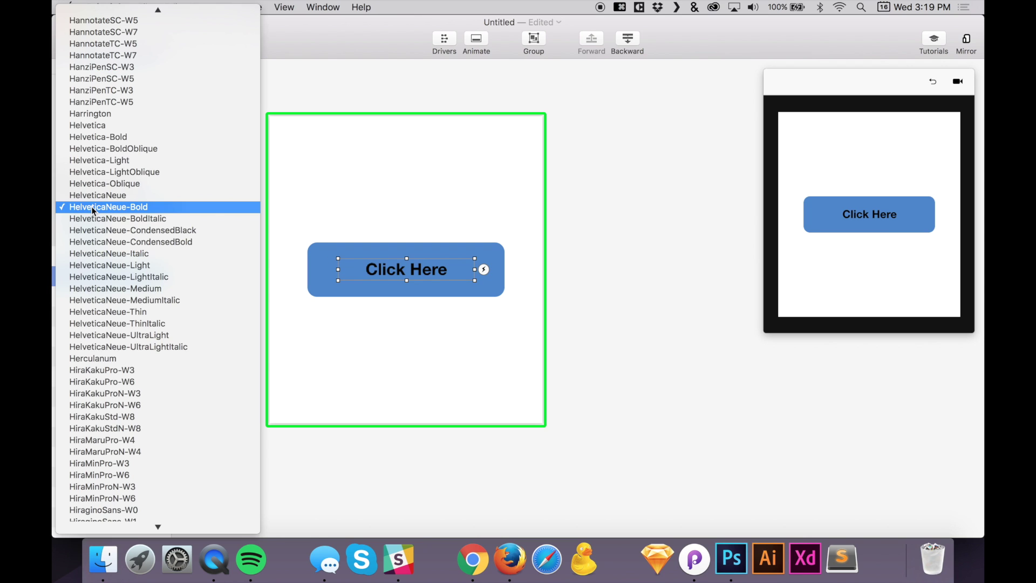
scroll(92, 209, down, 3)
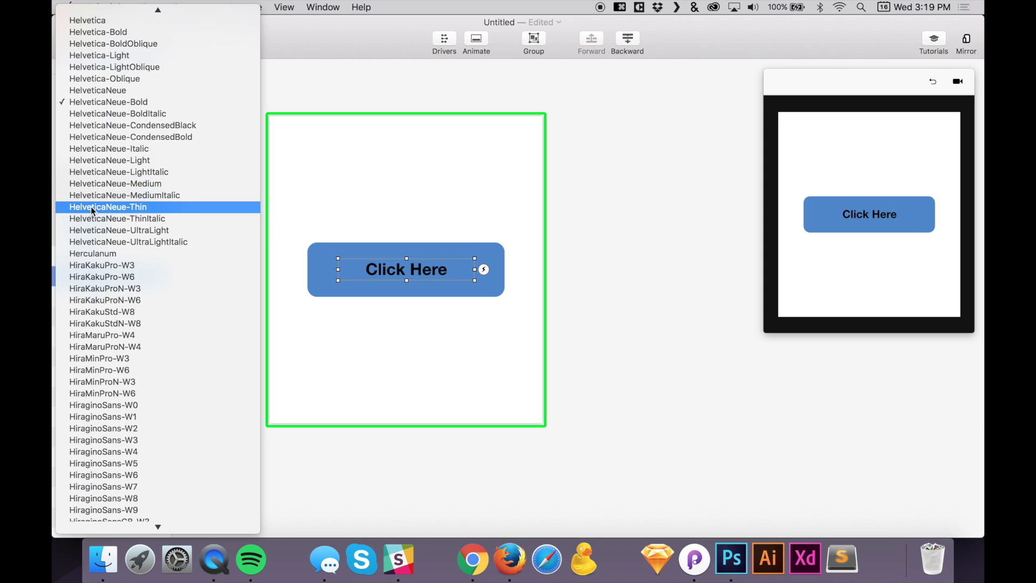
scroll(91, 209, up, 3)
click(302, 166)
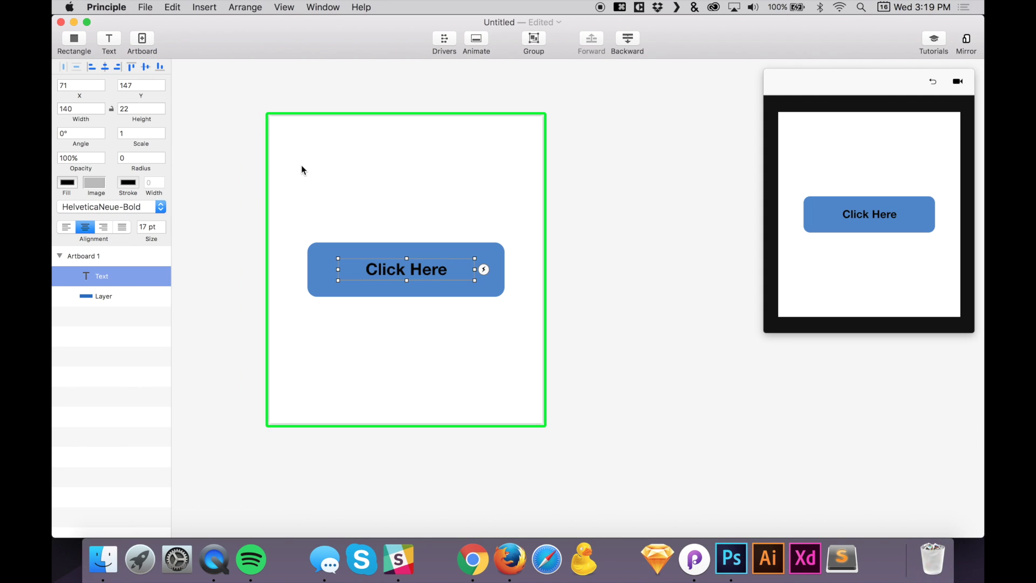
Change the fill of the "Click Here" text to white
click(67, 183)
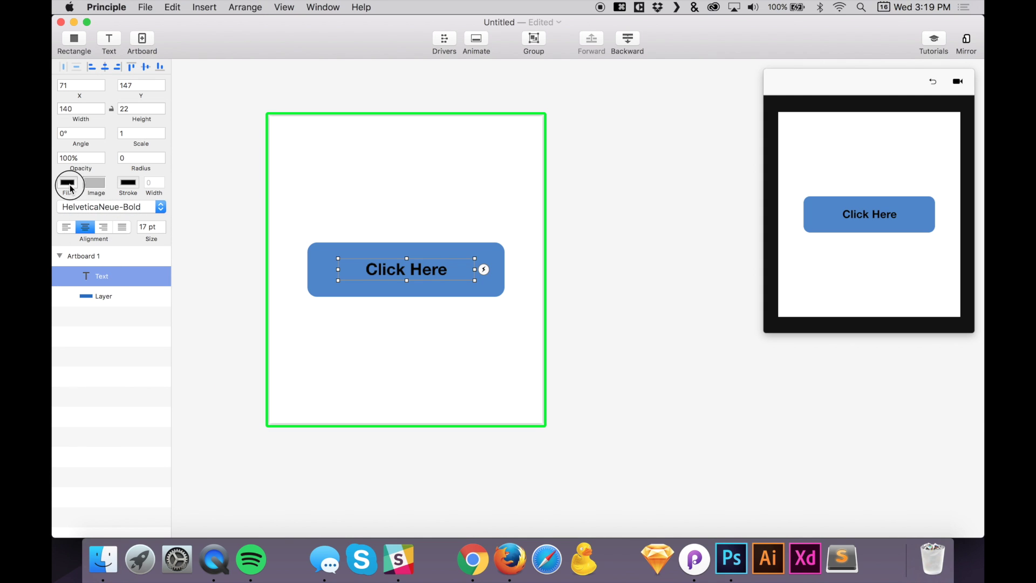
click(470, 162)
Shrink the blue rectangle around the text to about 141 by 46, keeping it centred
click(495, 267)
drag(505, 270, 475, 271)
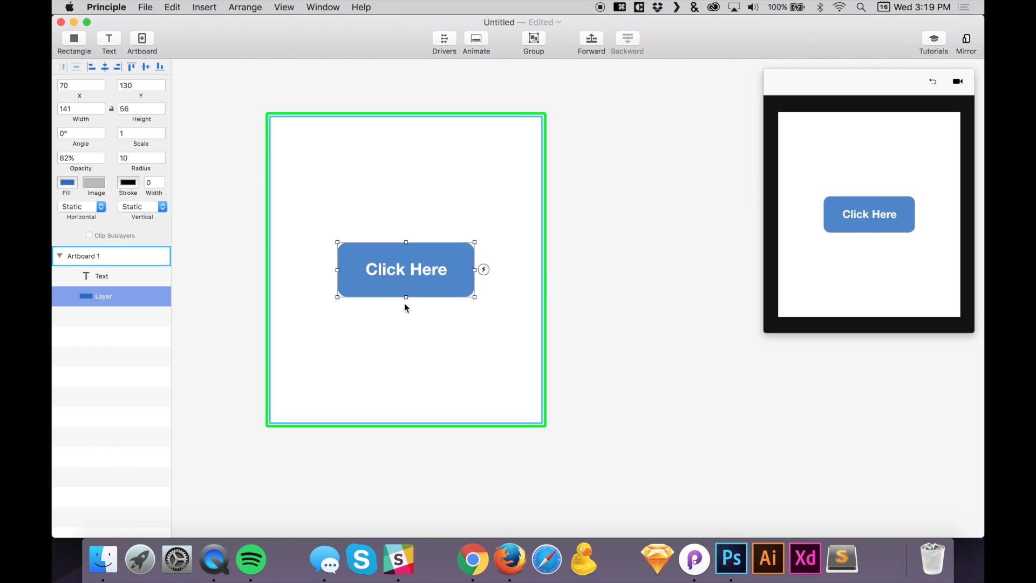
click(406, 303)
click(404, 295)
drag(403, 295, 406, 292)
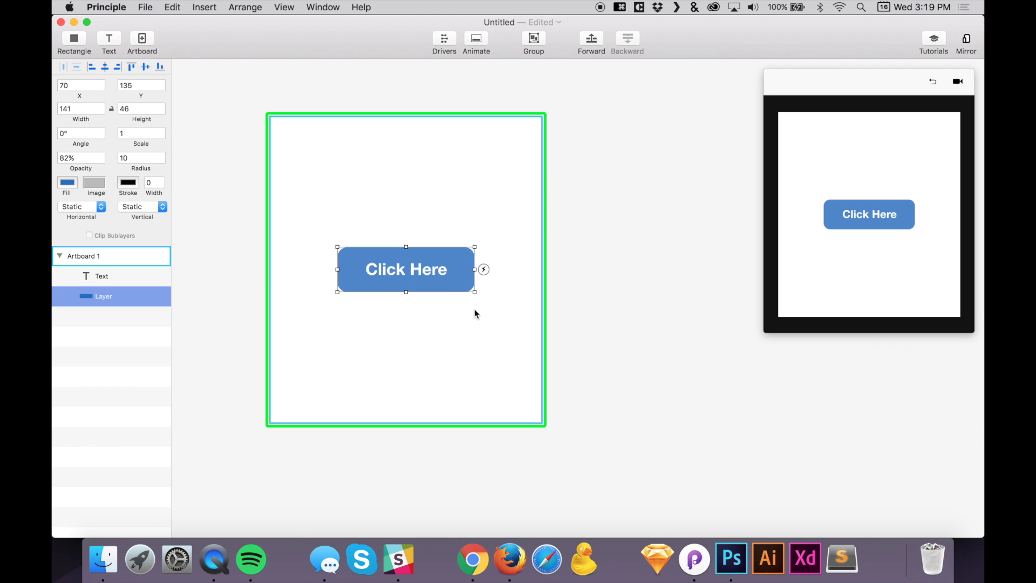
click(453, 325)
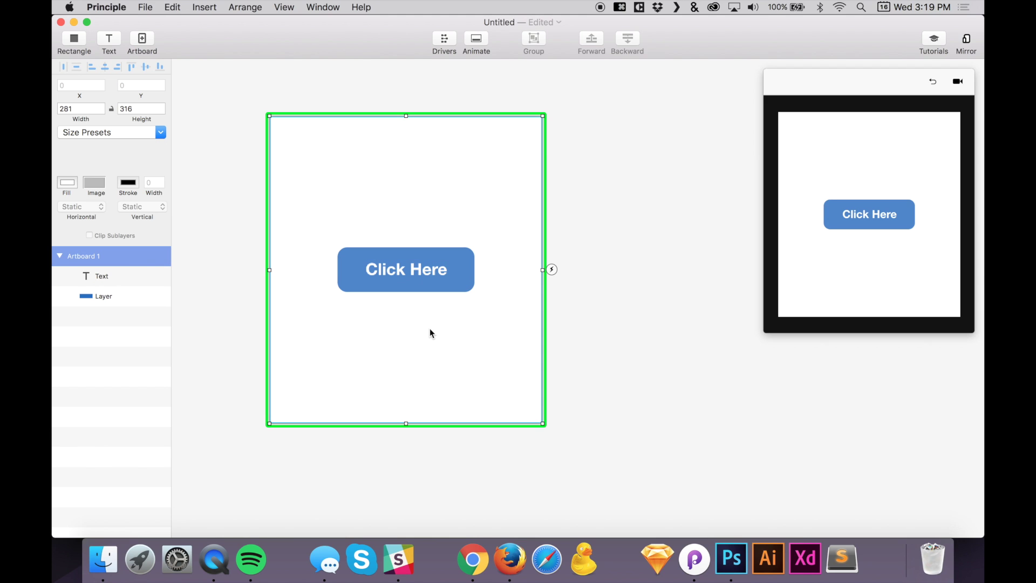
Duplicate the blue button rectangle in place
click(419, 287)
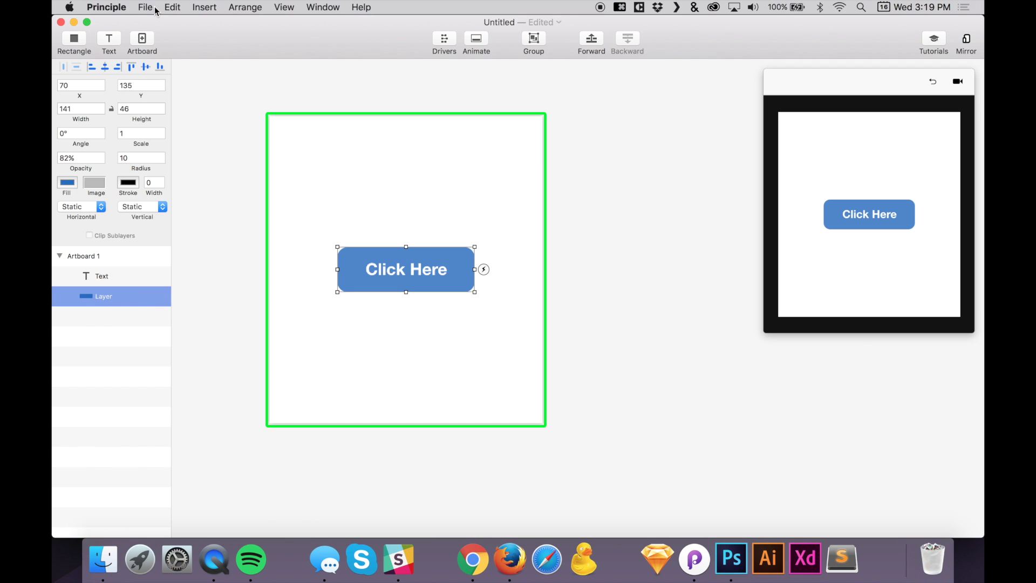
click(179, 8)
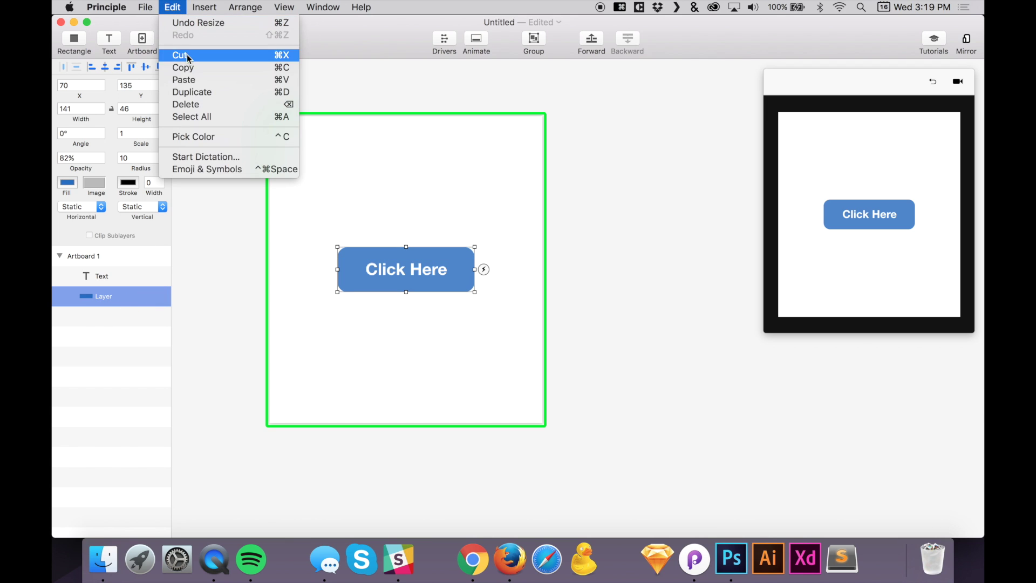
click(196, 93)
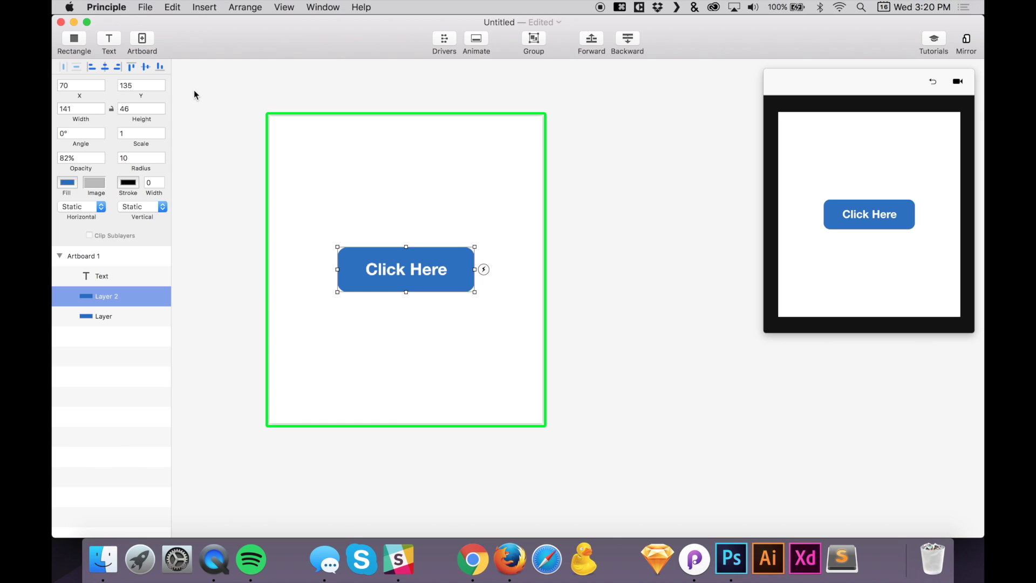
Fill the rectangle at the back of the layer stack with the darker blue 184A88
click(109, 317)
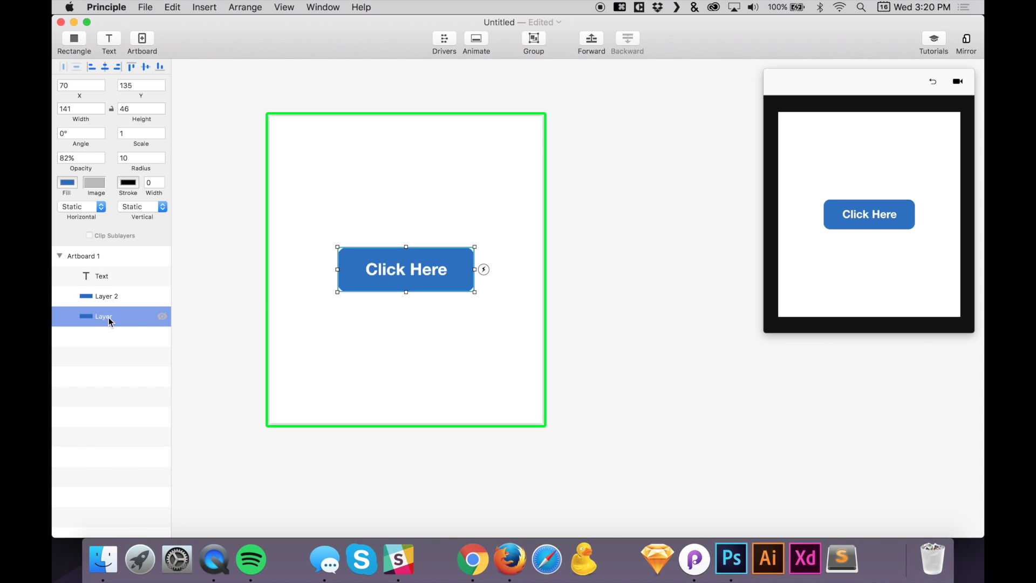
click(67, 182)
drag(160, 223, 161, 237)
click(151, 325)
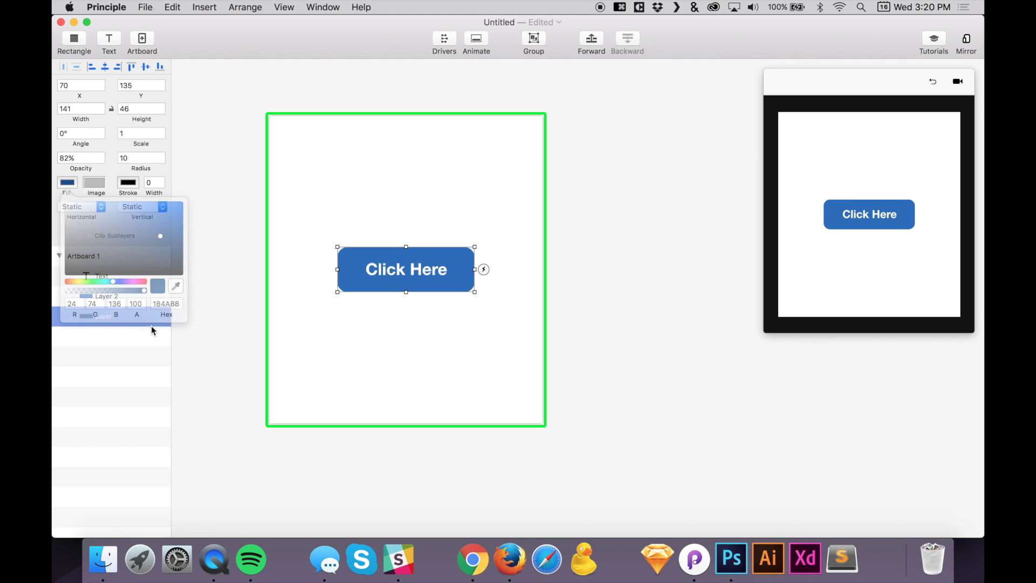
Nudge the dark blue rectangle down to Y 139 so it forms the button's lower edge
key(Down)
key(Down)
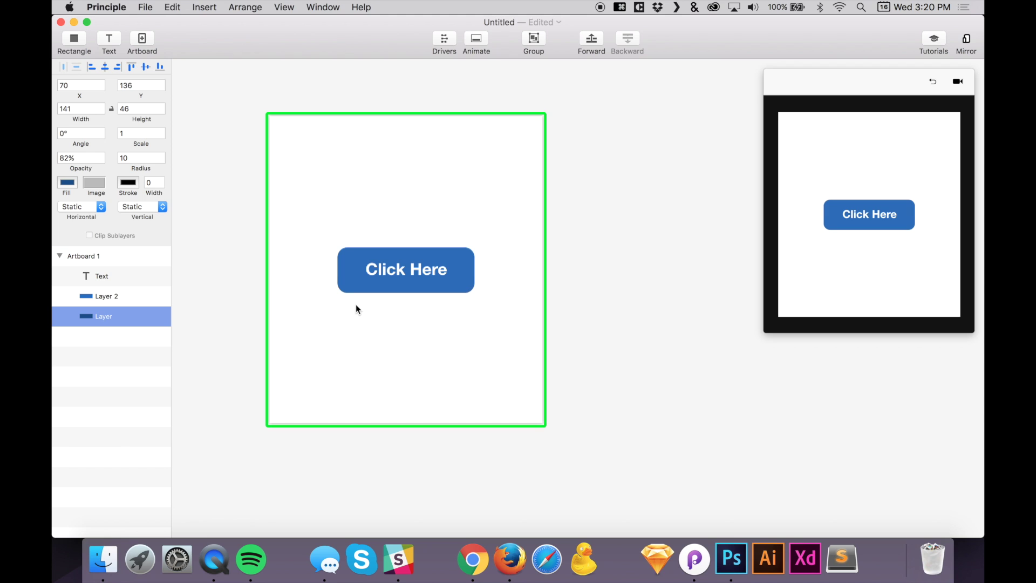
key(Down)
key(Down)
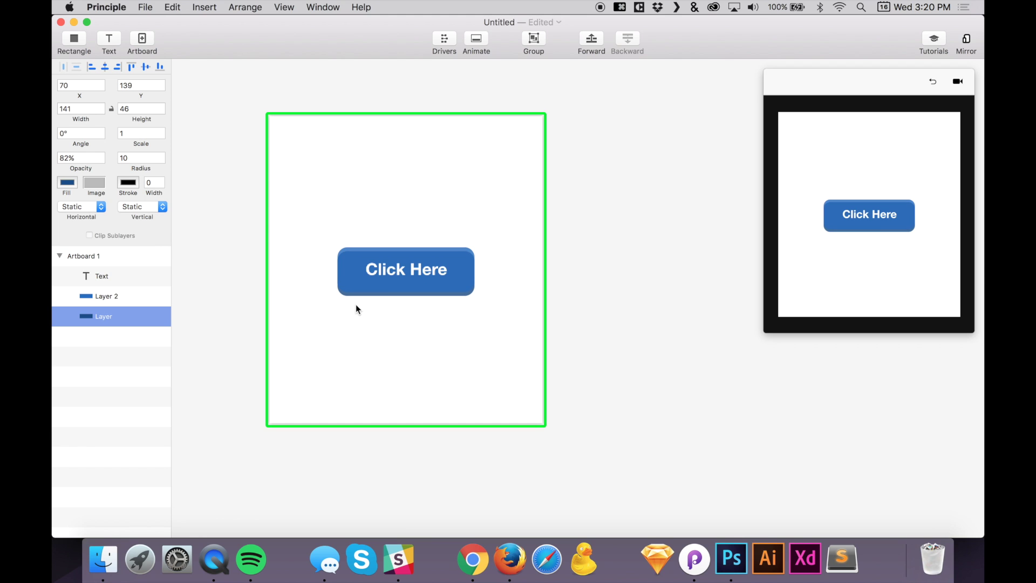
Set the opacity of the dark blue rectangle and of its lighter duplicate to 0%
click(58, 158)
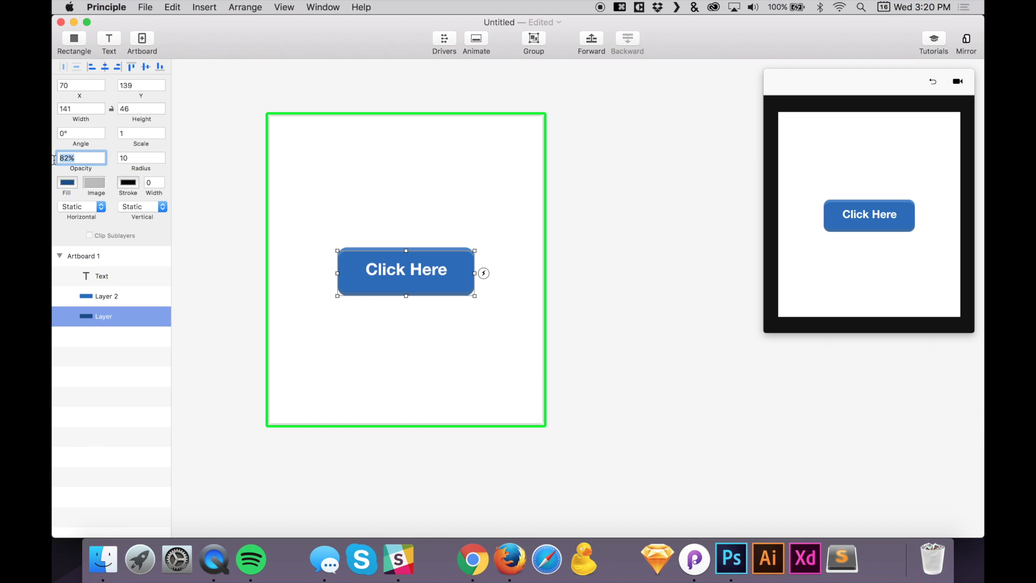
text(0)
key(Return)
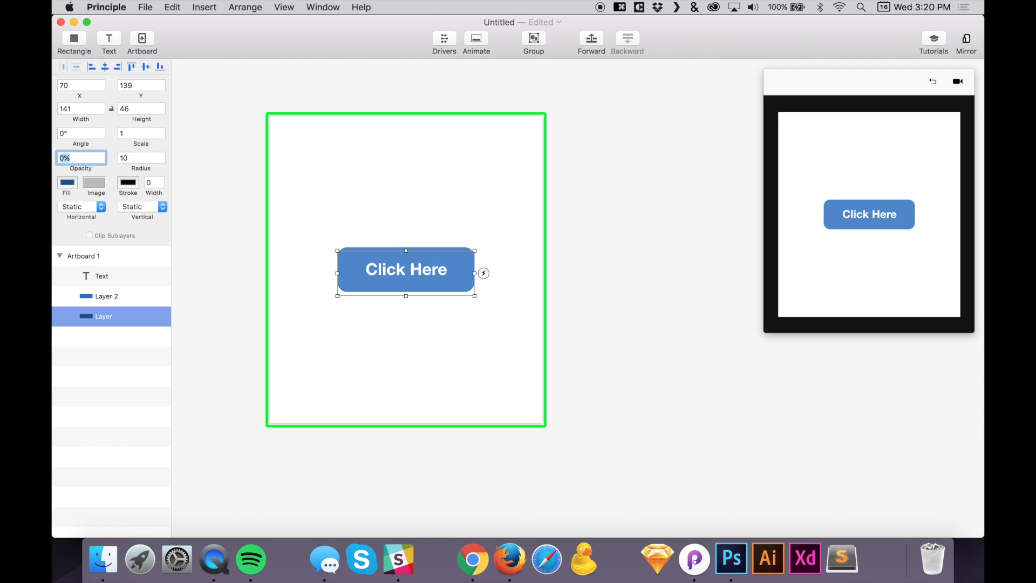
click(110, 297)
click(77, 158)
text(0)
key(Return)
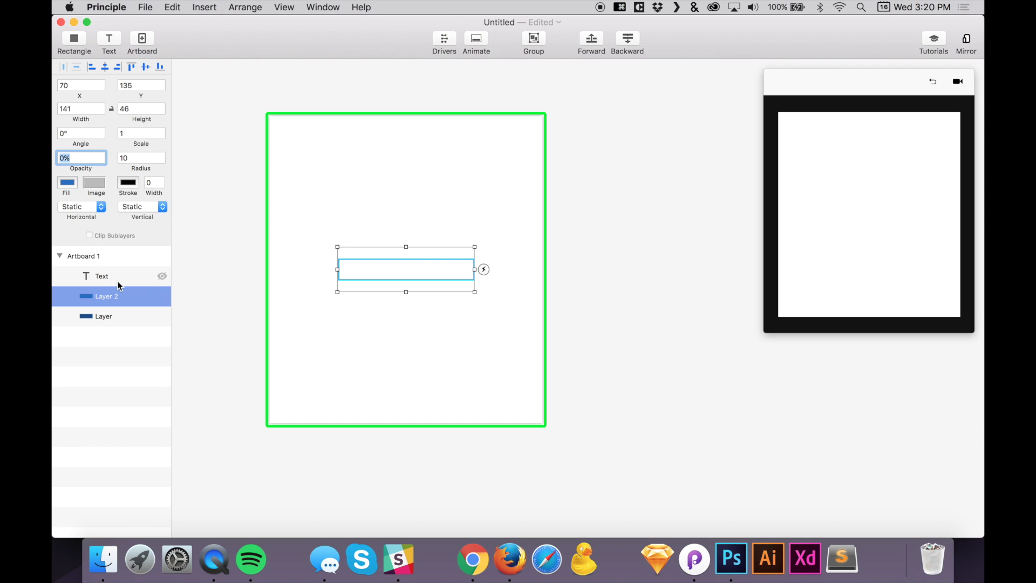
Set the opacity of both the lighter and the dark blue rectangle to 100%
text(100)
key(Return)
click(107, 314)
click(55, 153)
text(100)
key(Return)
click(406, 335)
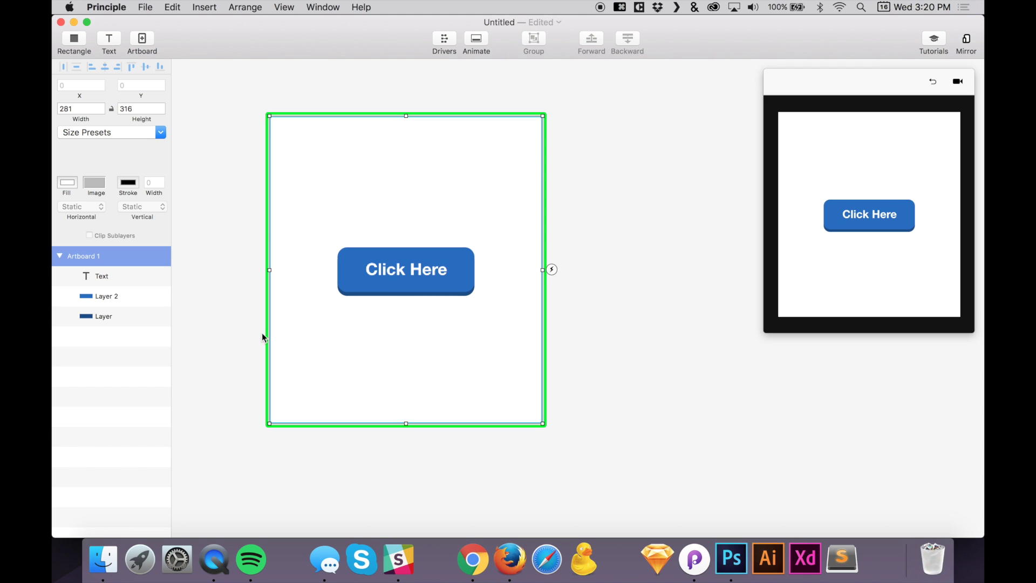
Group the text and both blue rectangles into one button group
click(130, 320)
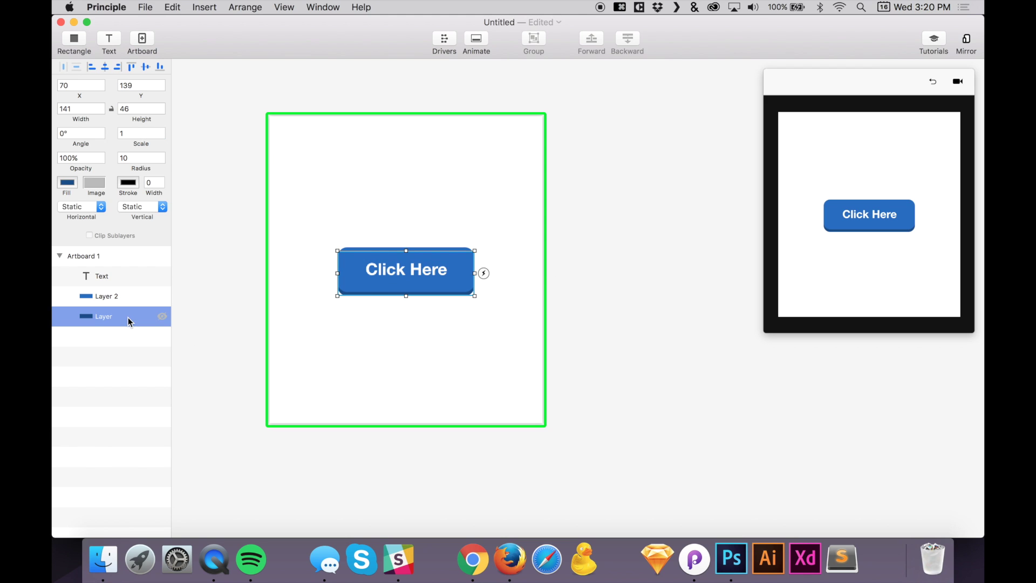
shift+click(106, 276)
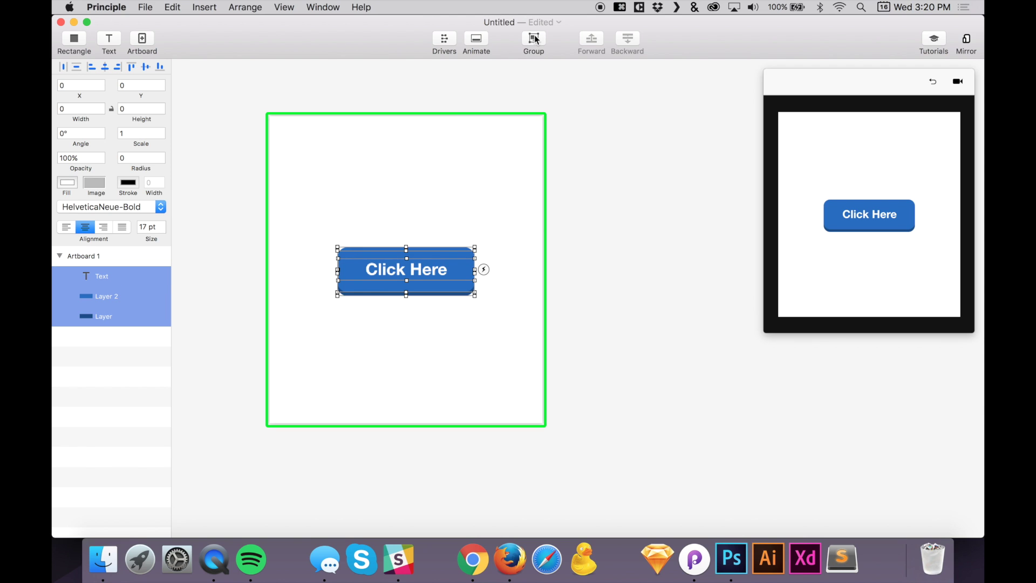
key(super+g)
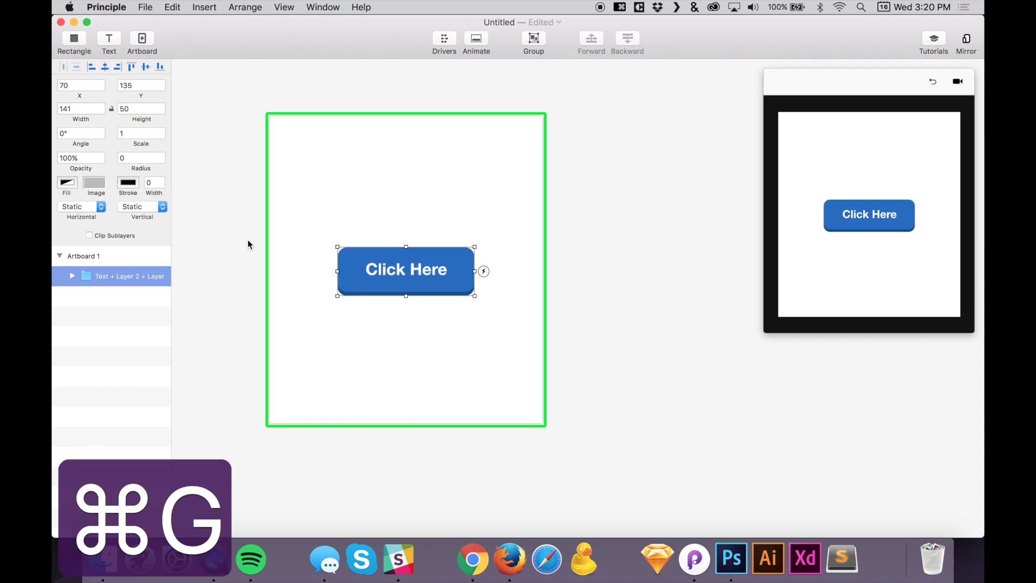
Expand the button group and rename the dark blue rectangle's layer as Btn Shadow
click(71, 276)
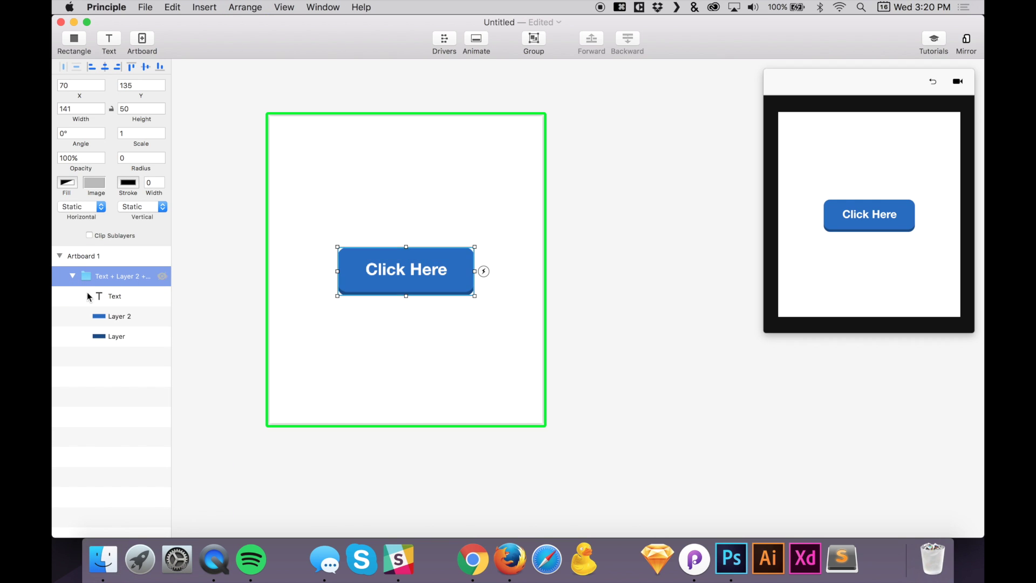
double_click(113, 335)
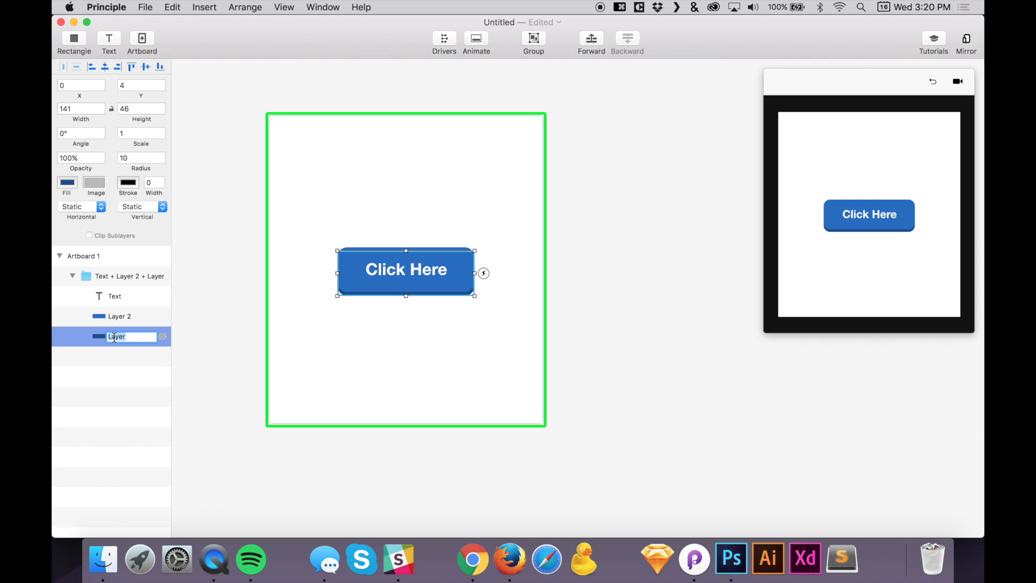
text(Shad)
key(super+BackSpace)
text(Btn )
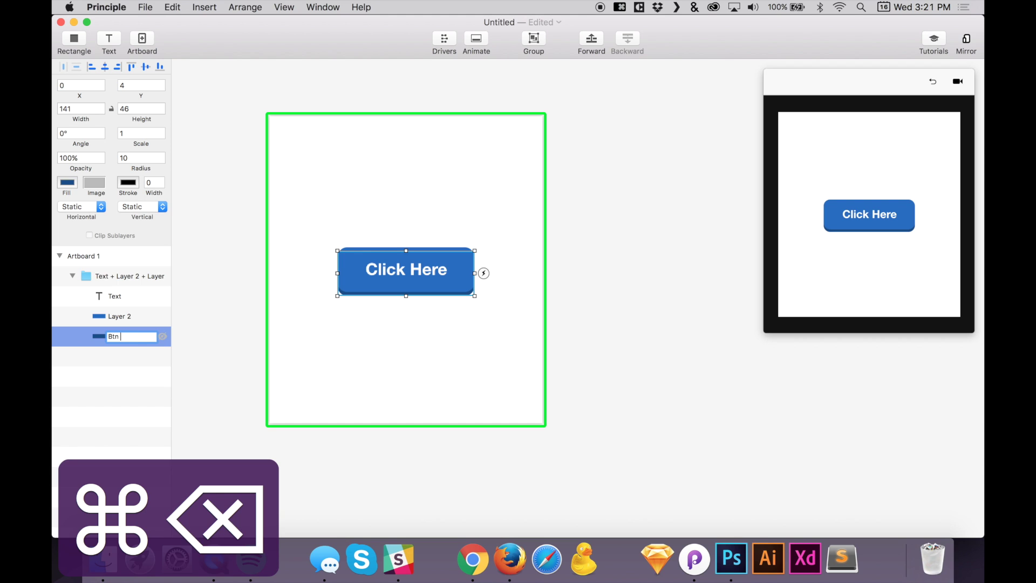
text(Shadow)
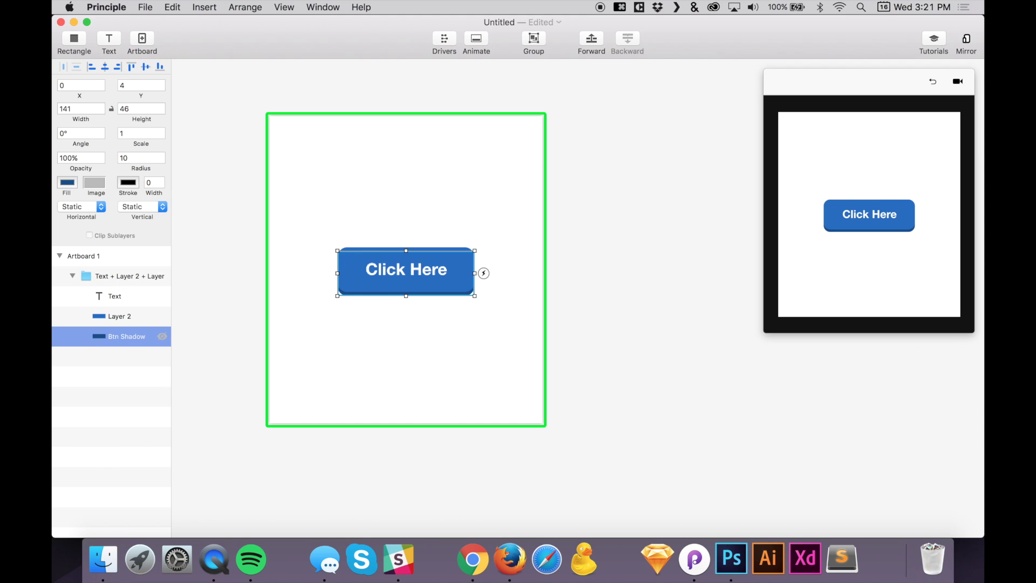
Rename the lighter blue rectangle's layer as Btn
key(shift+Tab)
text(B)
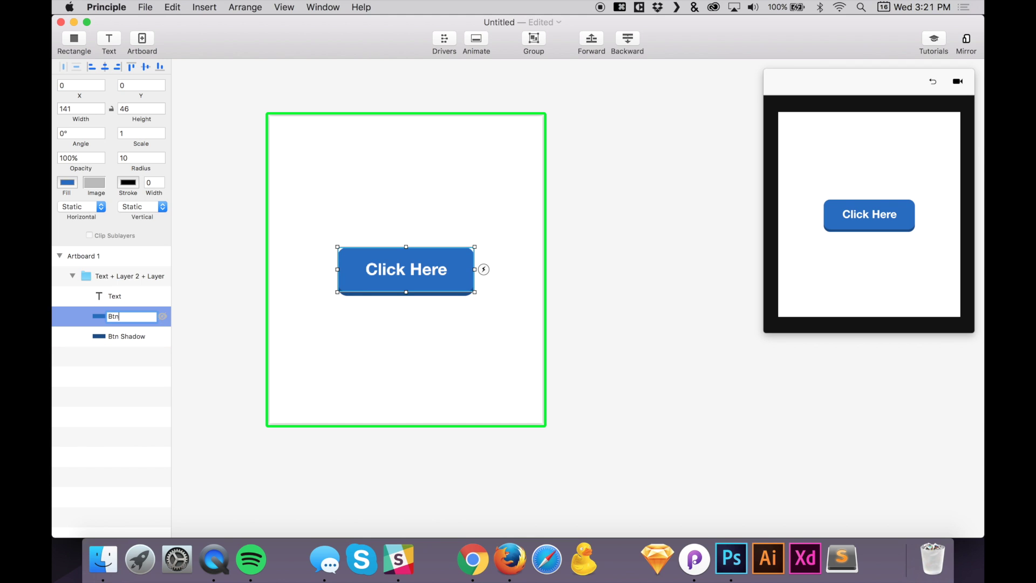
text(tn)
key(Return)
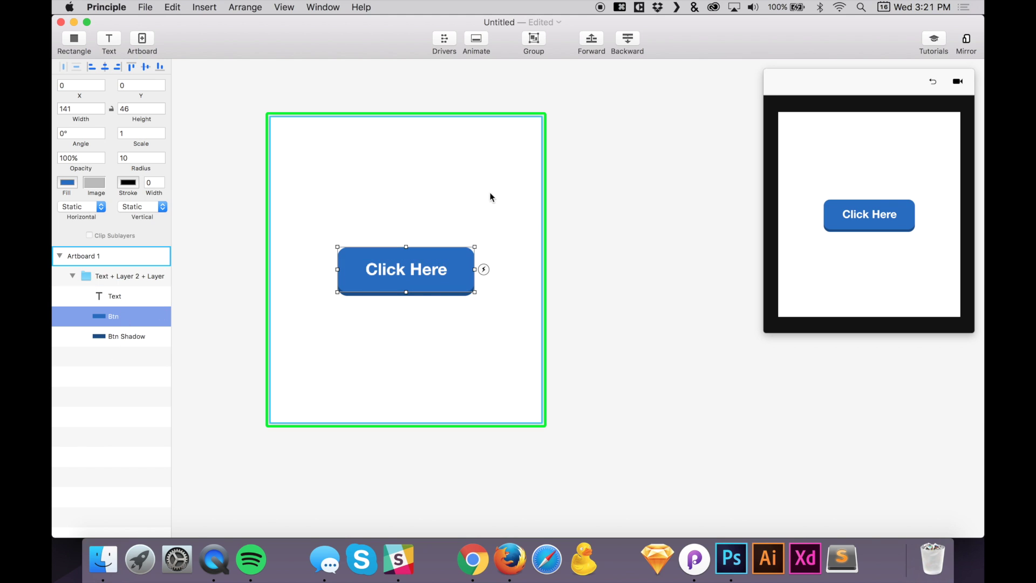
Try naming the button group Btn, the same name as the lighter blue rectangle inside it
double_click(102, 279)
text(B)
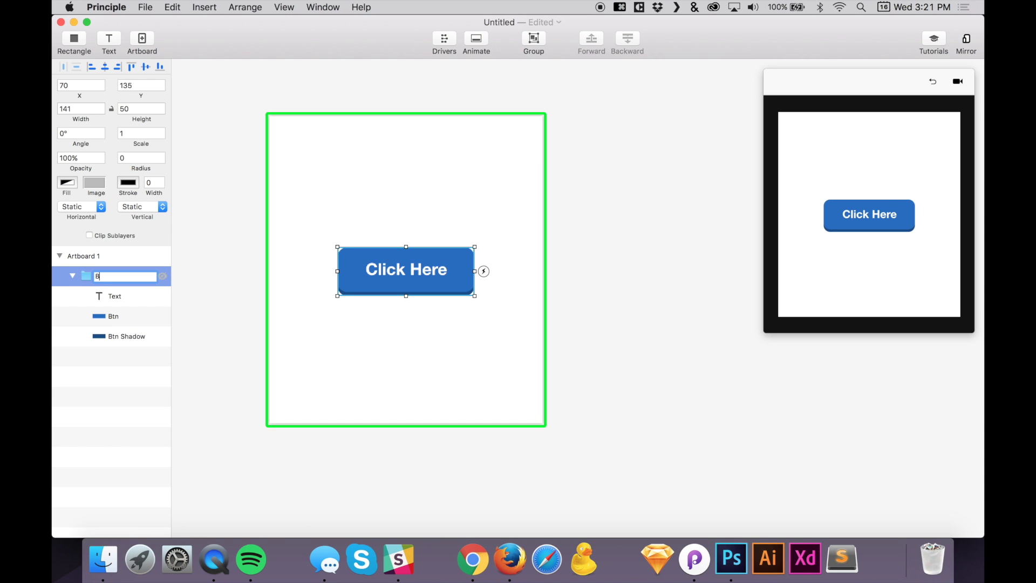
text(tn)
key(Return)
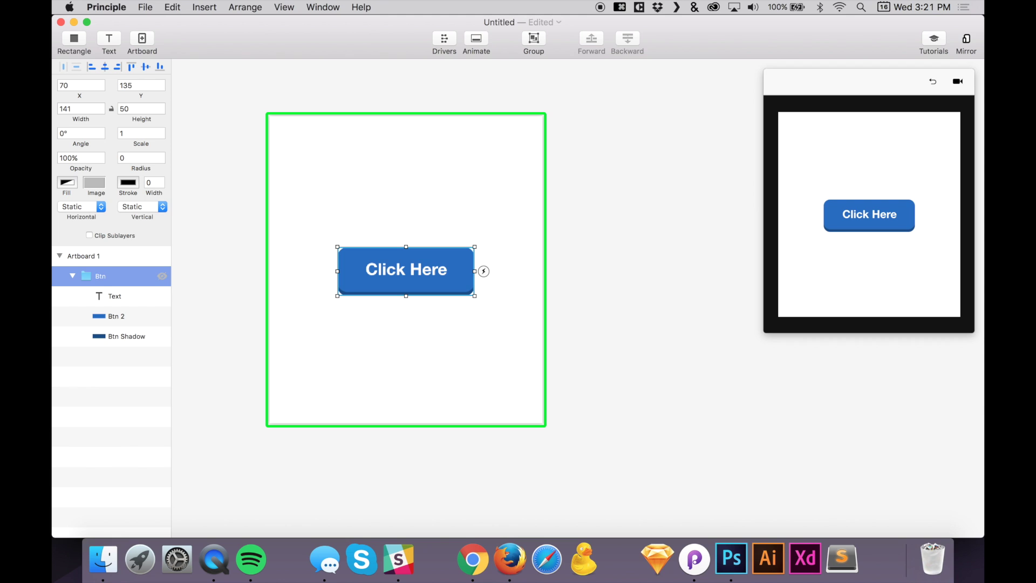
Try renaming the lighter blue rectangle's layer as Btn Fill, and undo the rename together with the group's rename
click(117, 317)
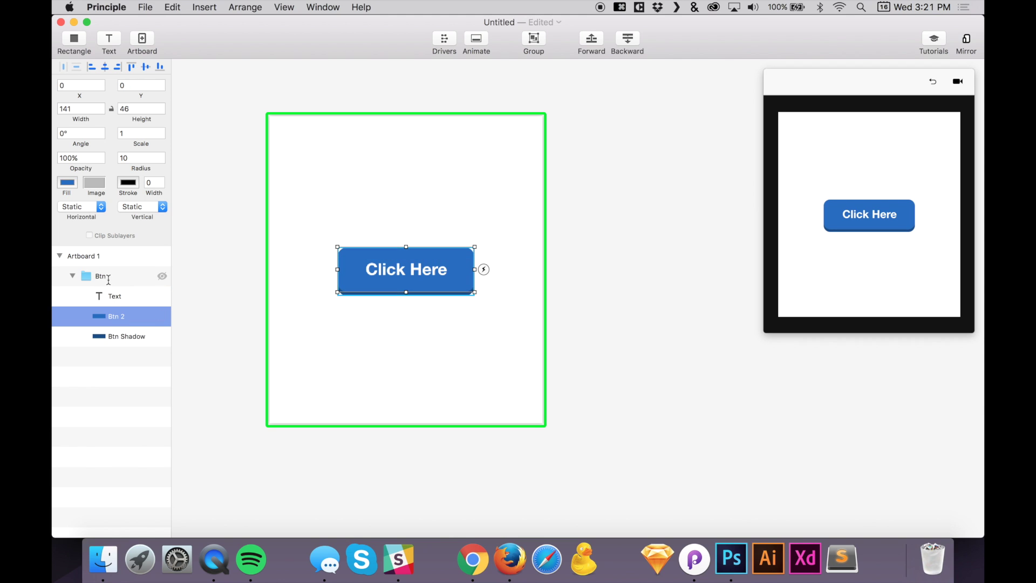
double_click(117, 318)
text(B)
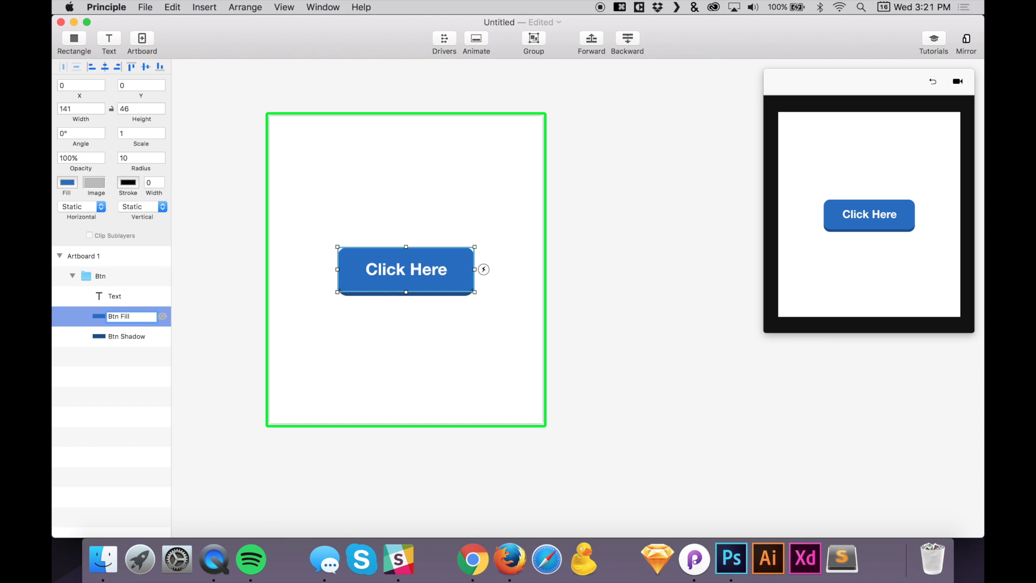
key(Return)
key(super+z)
key(super+z)
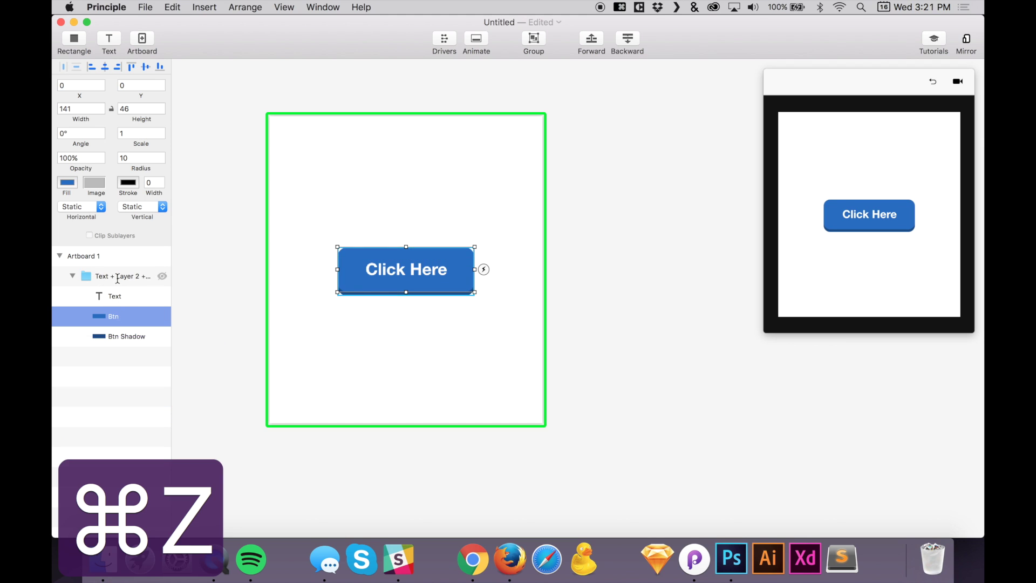
Rename the lighter blue rectangle's layer as Btn Fill
click(115, 275)
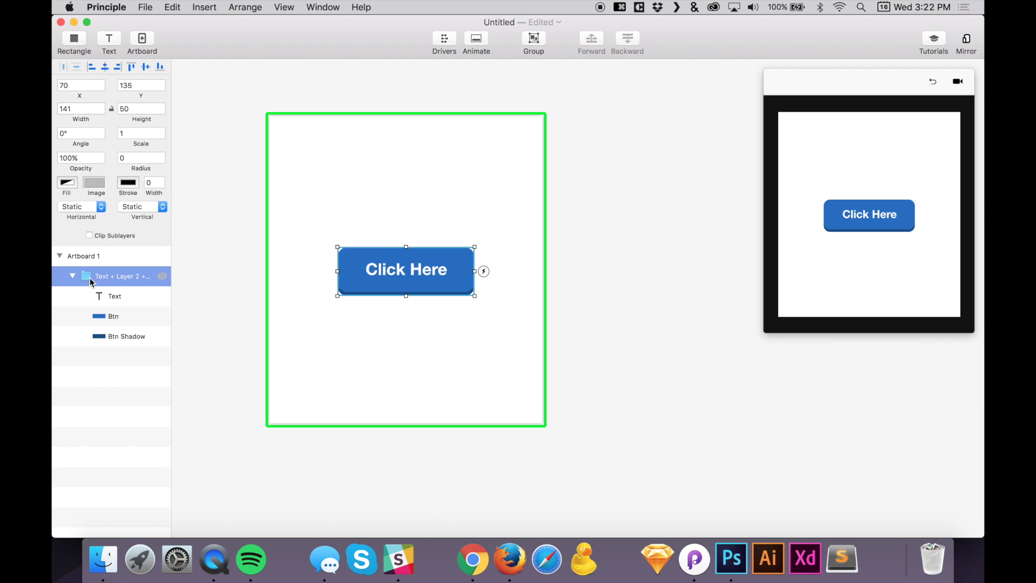
click(118, 317)
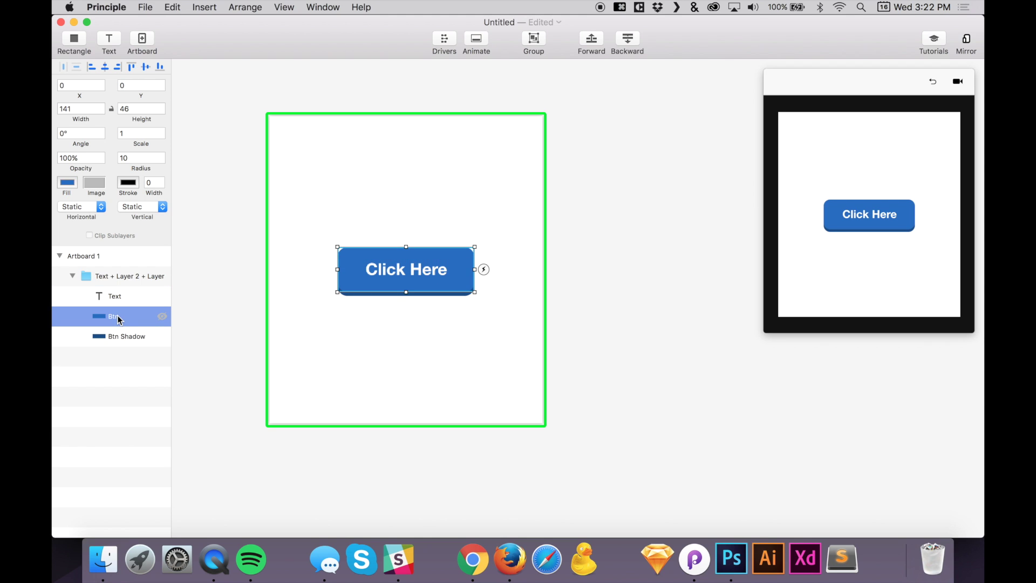
double_click(118, 317)
key(Right)
text(Fill)
key(Return)
Rename the group containing the text and both rectangles as Btn
double_click(120, 276)
text(Bu)
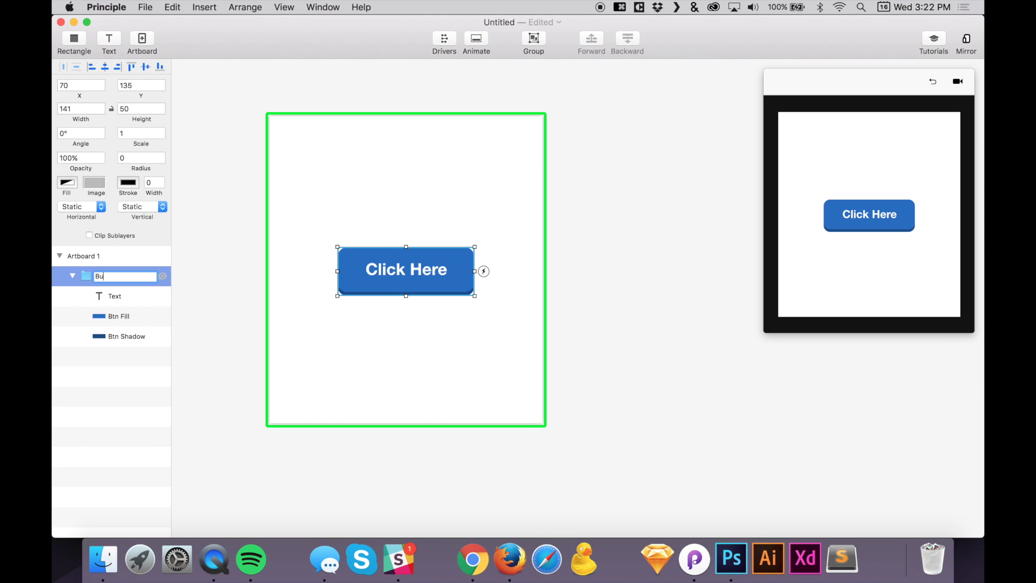
key(Return)
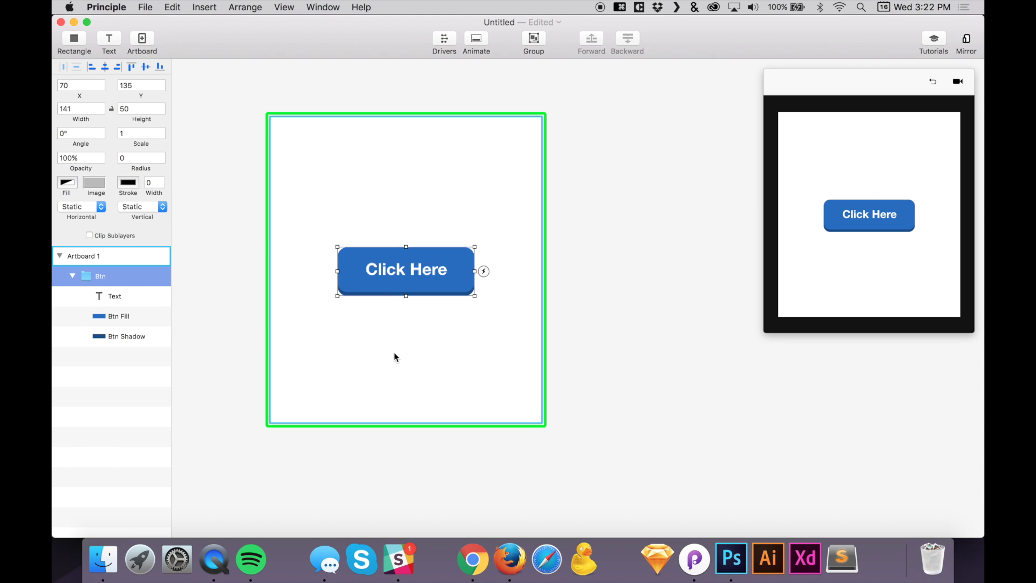
click(474, 361)
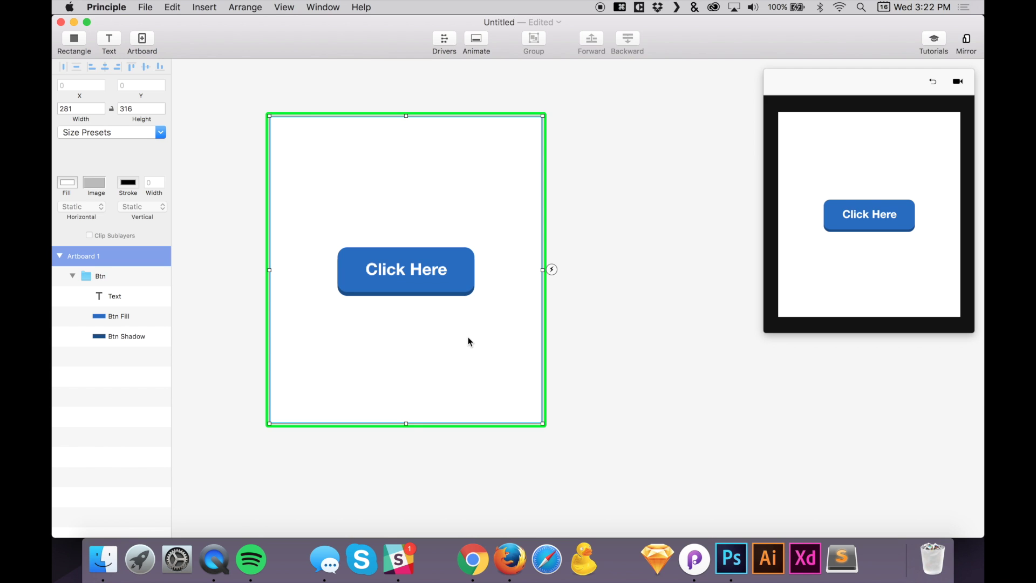
scroll(467, 340, right, 5)
scroll(468, 337, right, 3)
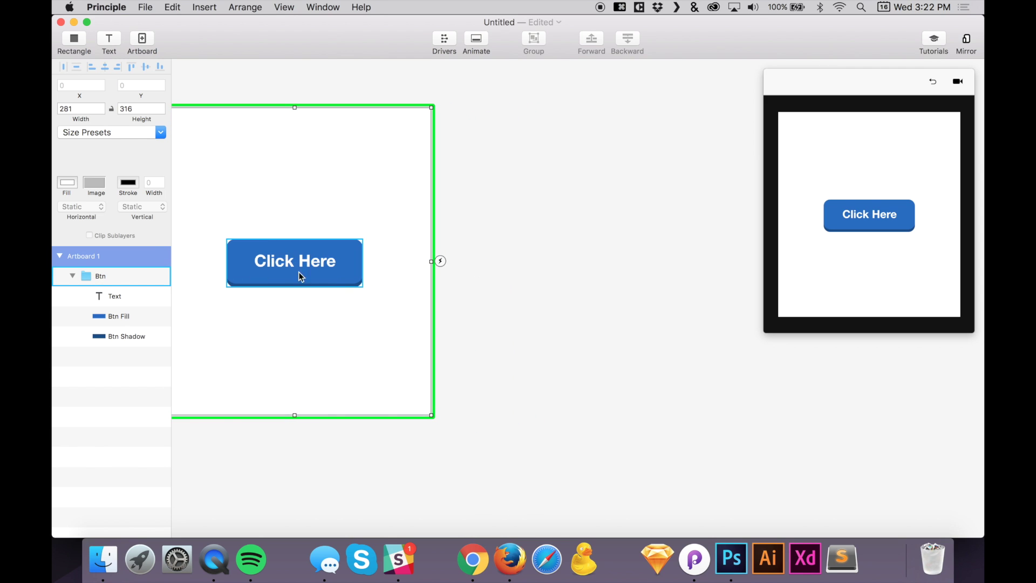
click(340, 251)
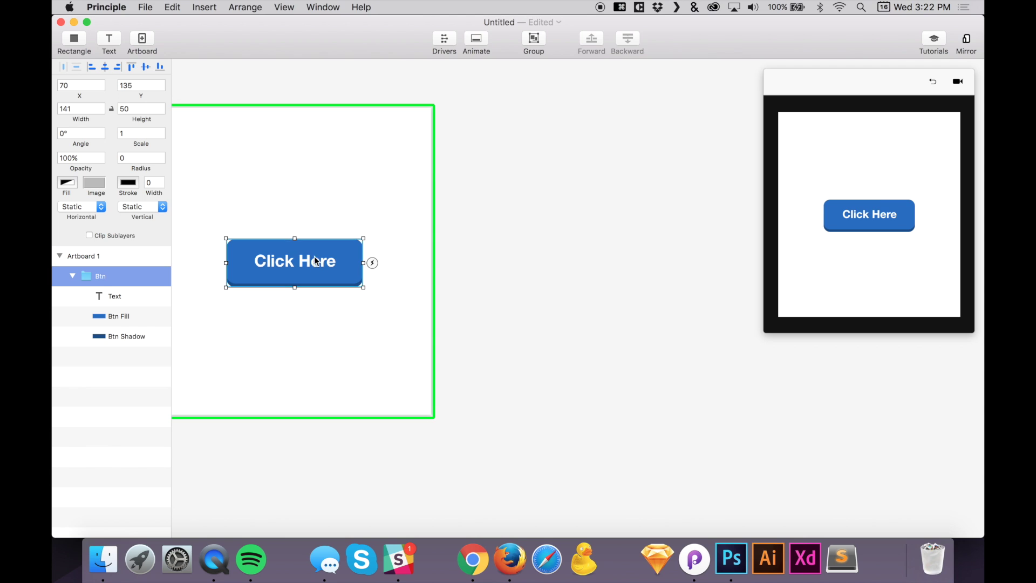
click(305, 148)
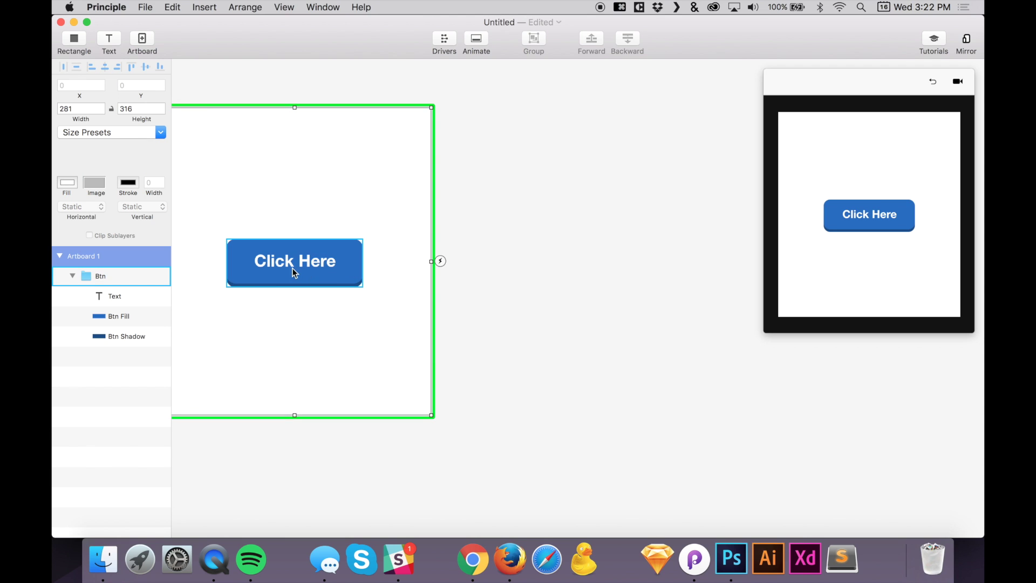
click(115, 296)
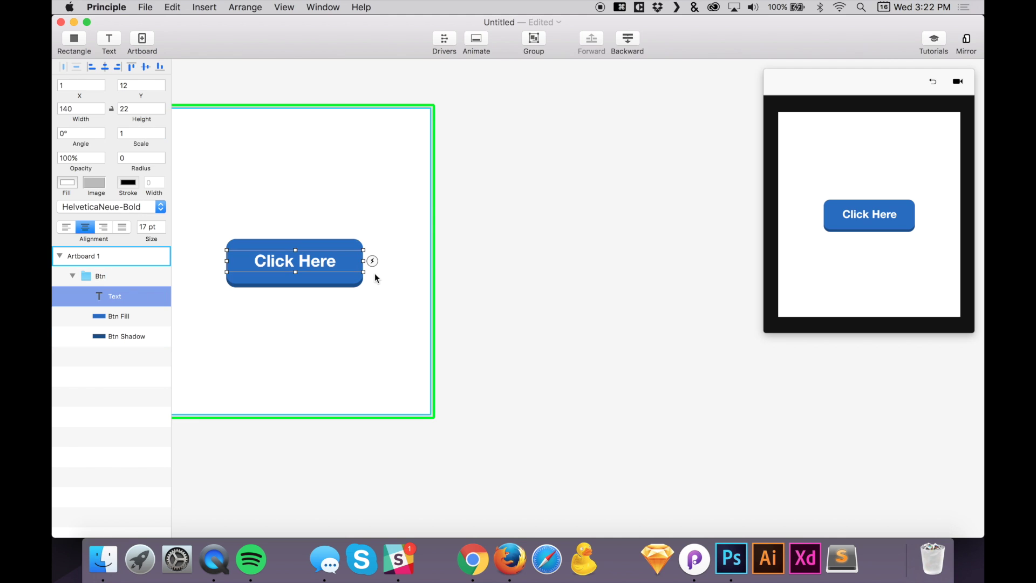
scroll(379, 254, left, 4)
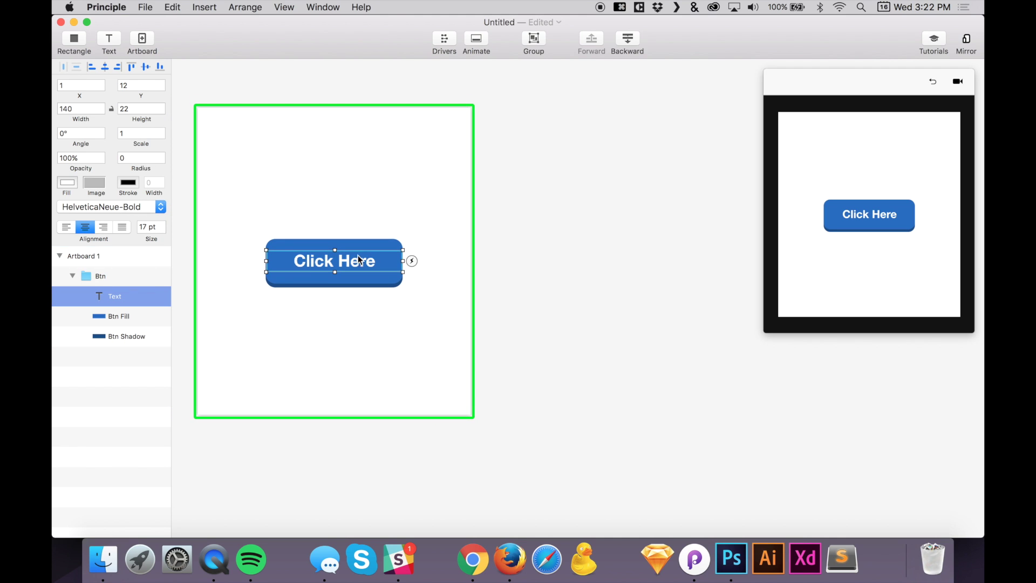
Collapse the Btn group and give it a Hover Inside interaction leading to a duplicate artboard
click(109, 276)
click(72, 276)
click(412, 264)
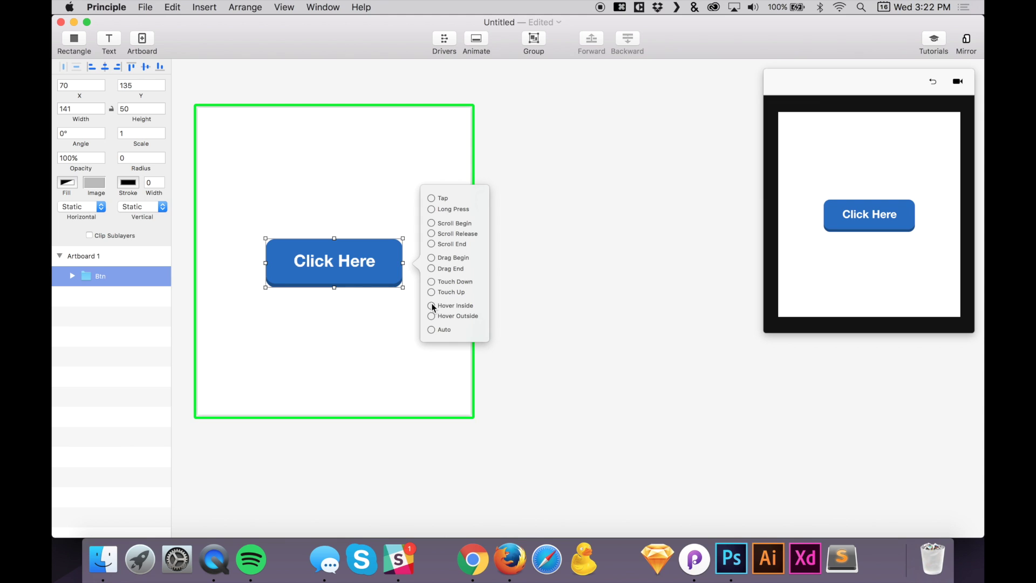
drag(433, 307, 388, 331)
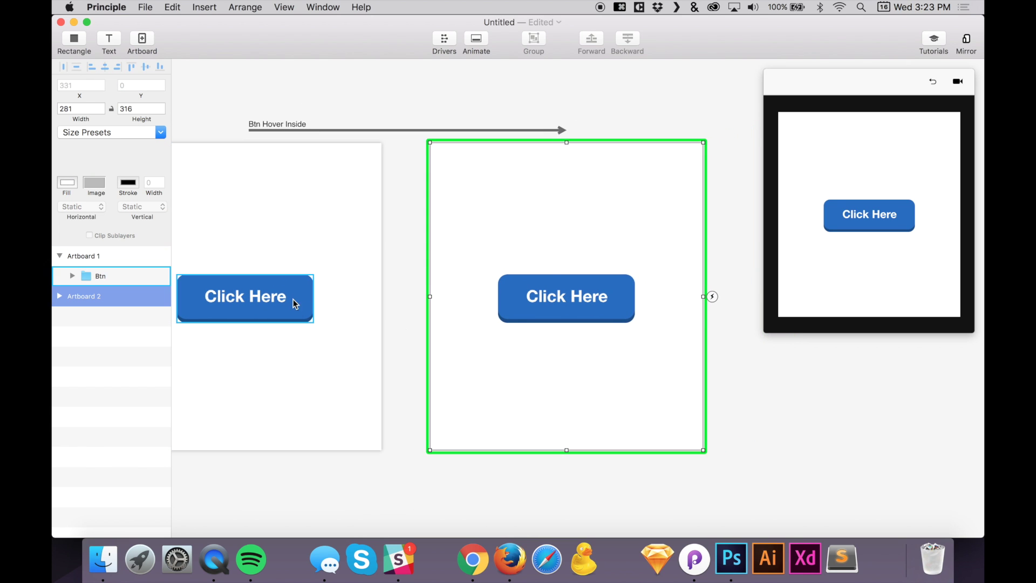
Open the Btn Hover Inside transition and examine its timeline against the two artboards
click(281, 129)
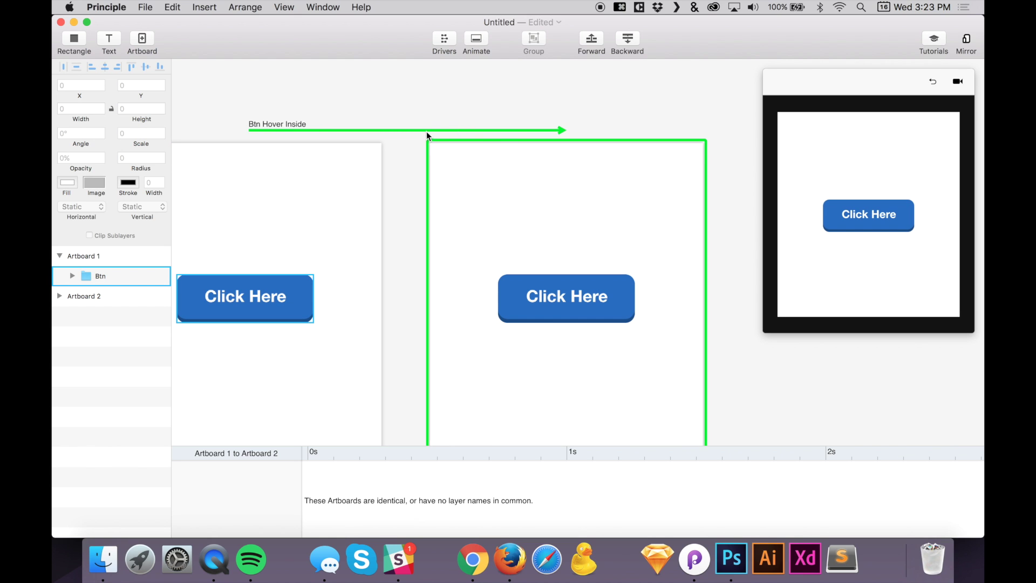
scroll(411, 170, down, 2)
click(335, 171)
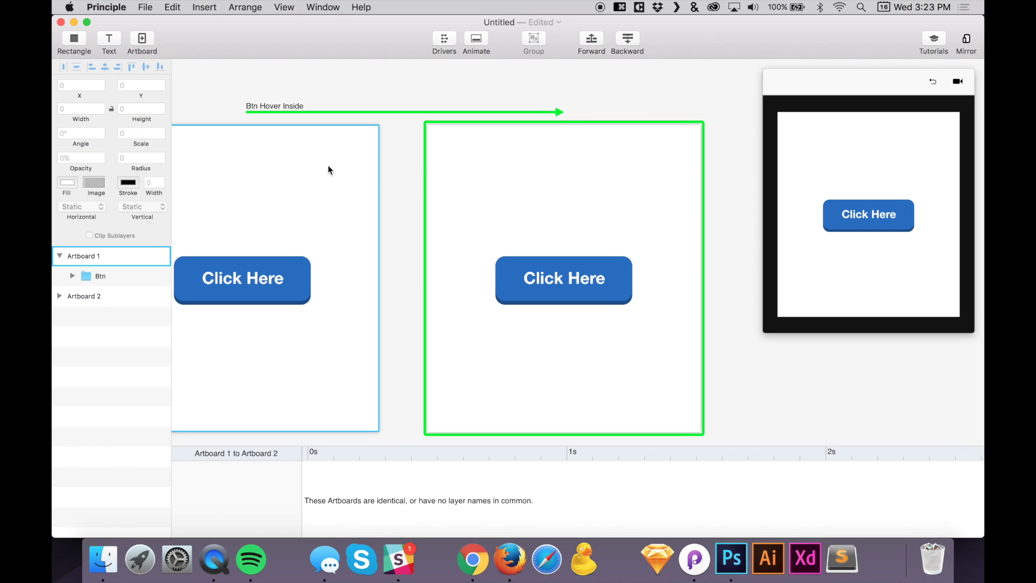
click(526, 205)
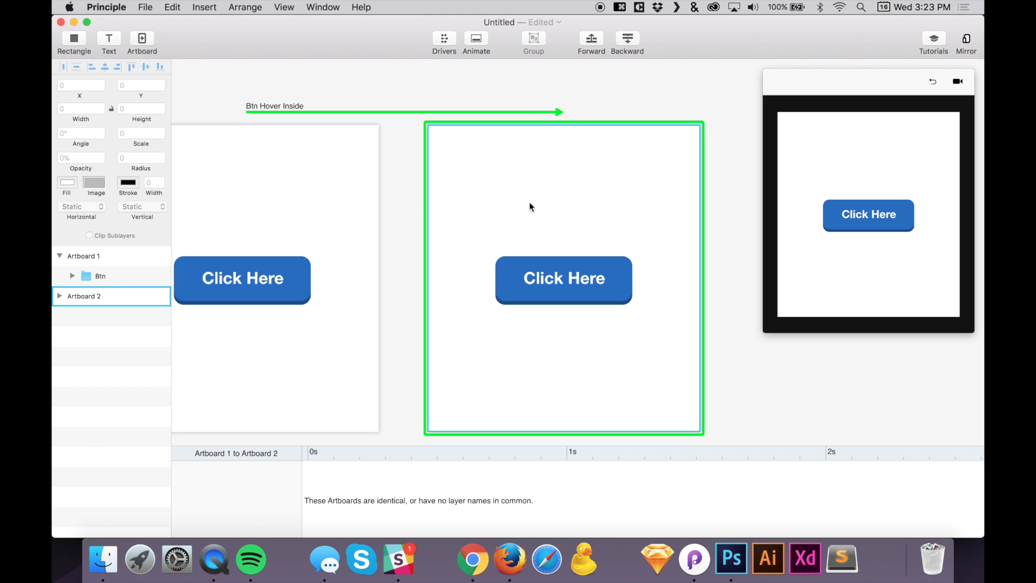
Try the button in the live preview and enlarge the preview window slightly
click(833, 228)
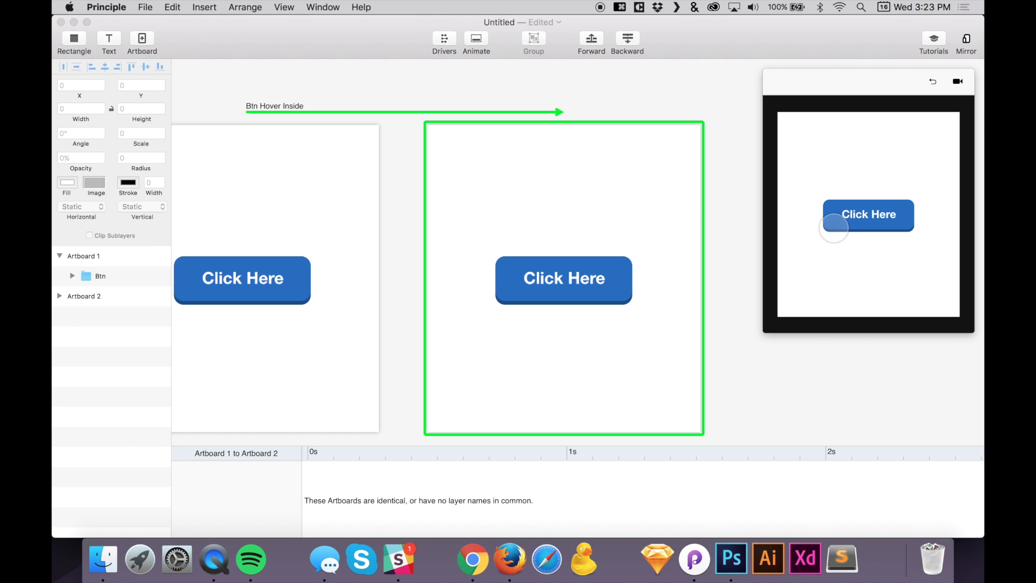
drag(762, 329, 738, 360)
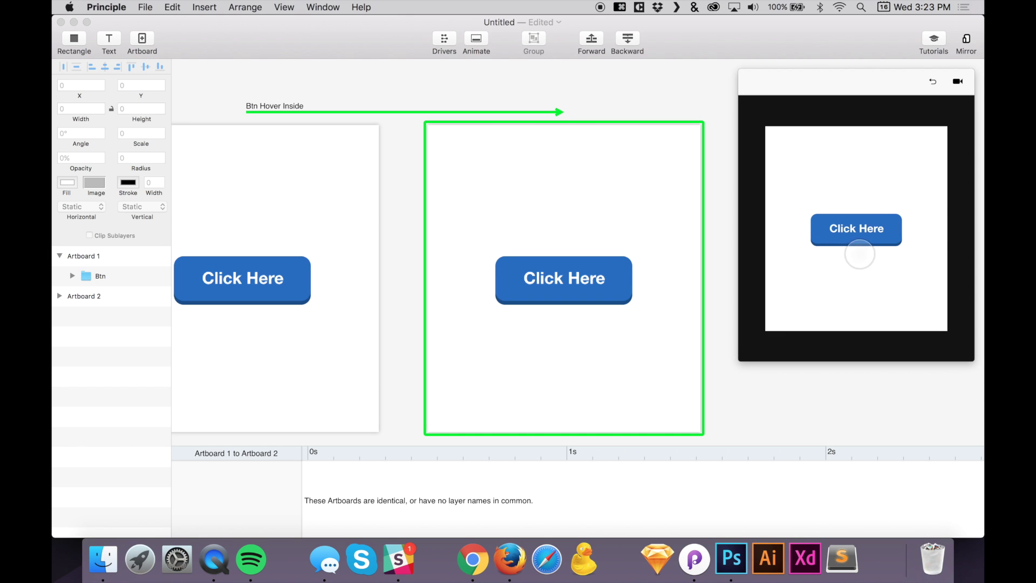
click(170, 374)
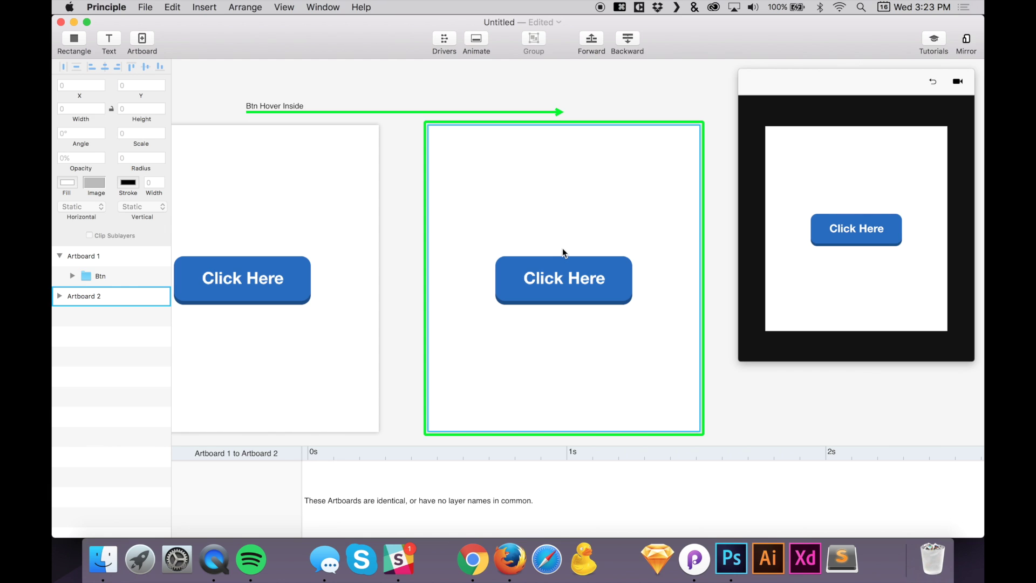
Change the fill of the Btn Fill layer in Artboard 2 from blue to green, hex 21C250
click(532, 258)
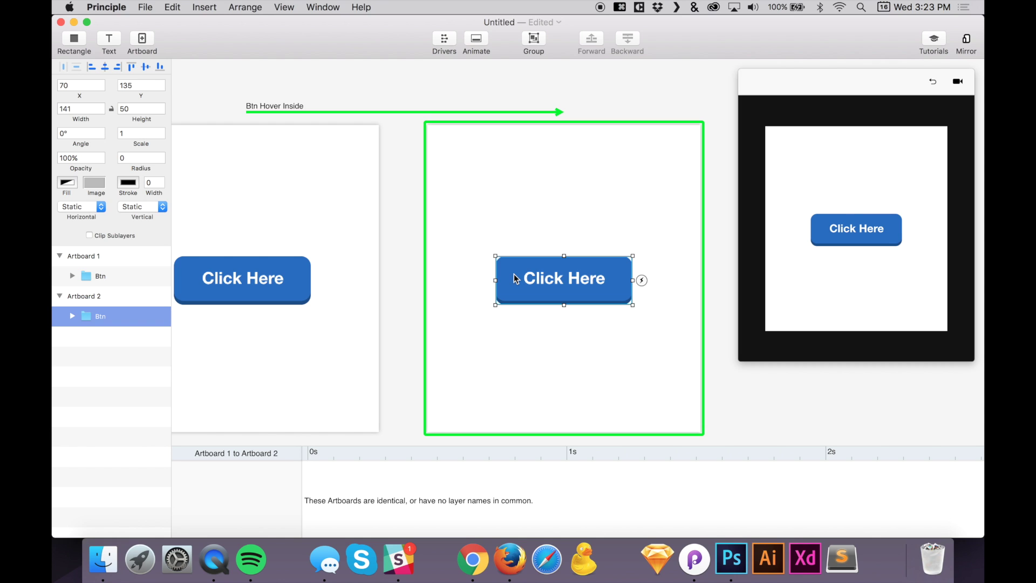
click(504, 234)
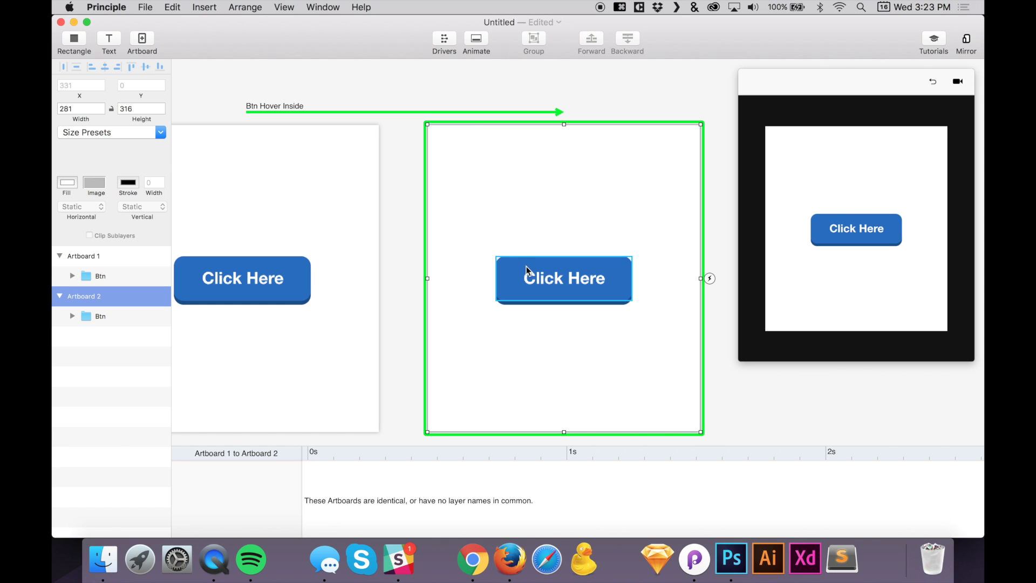
click(506, 267)
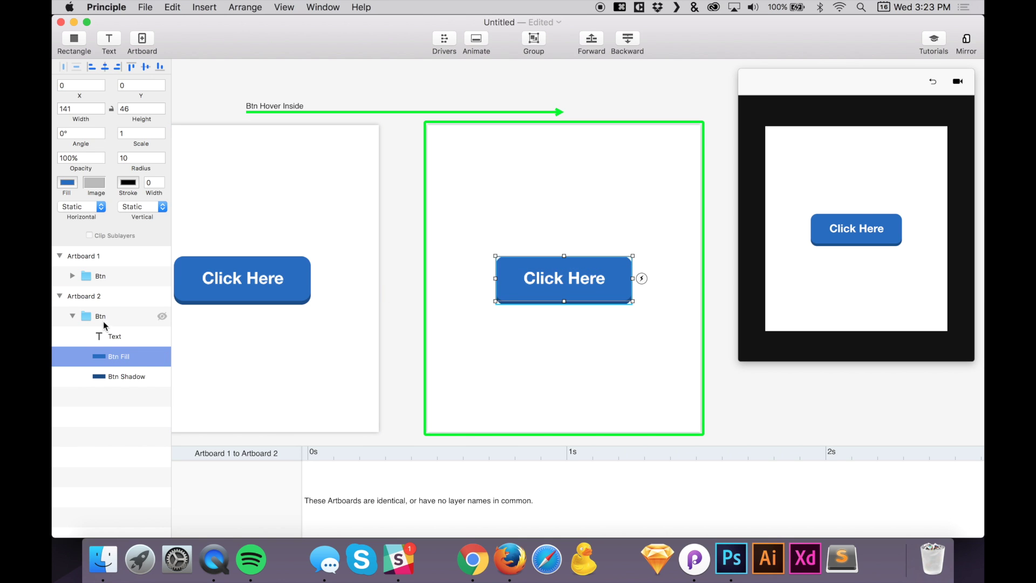
click(81, 315)
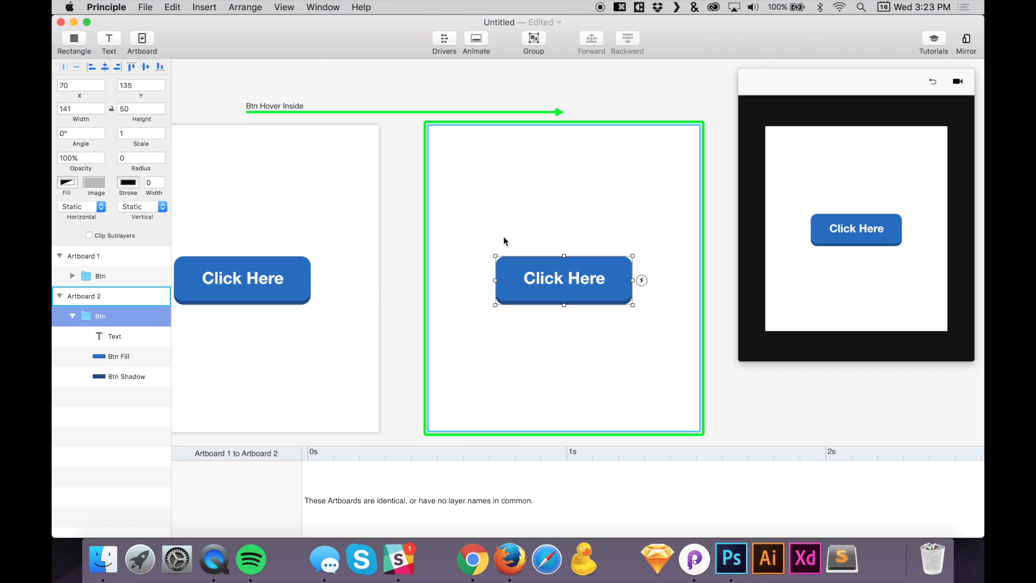
click(508, 265)
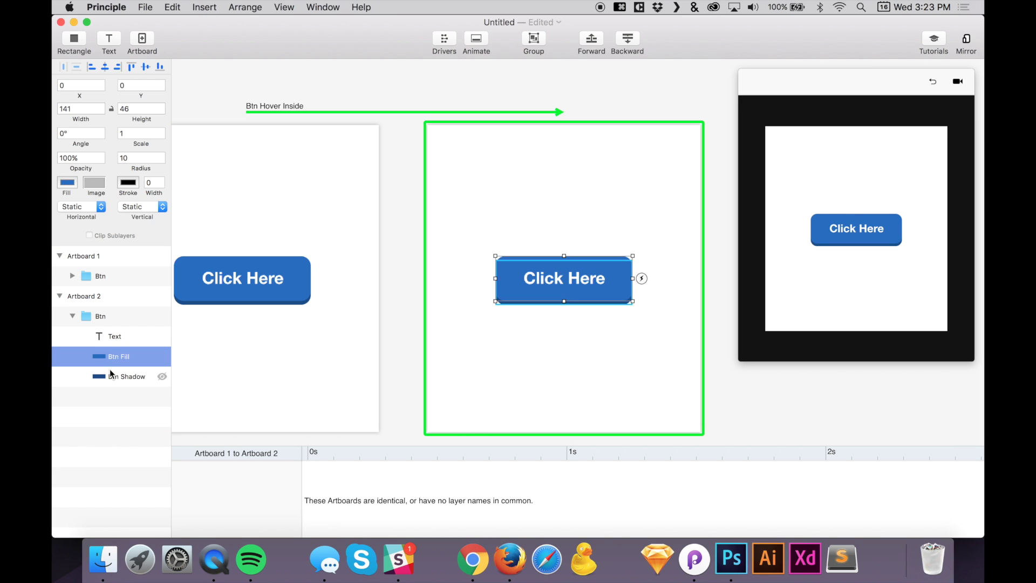
click(67, 183)
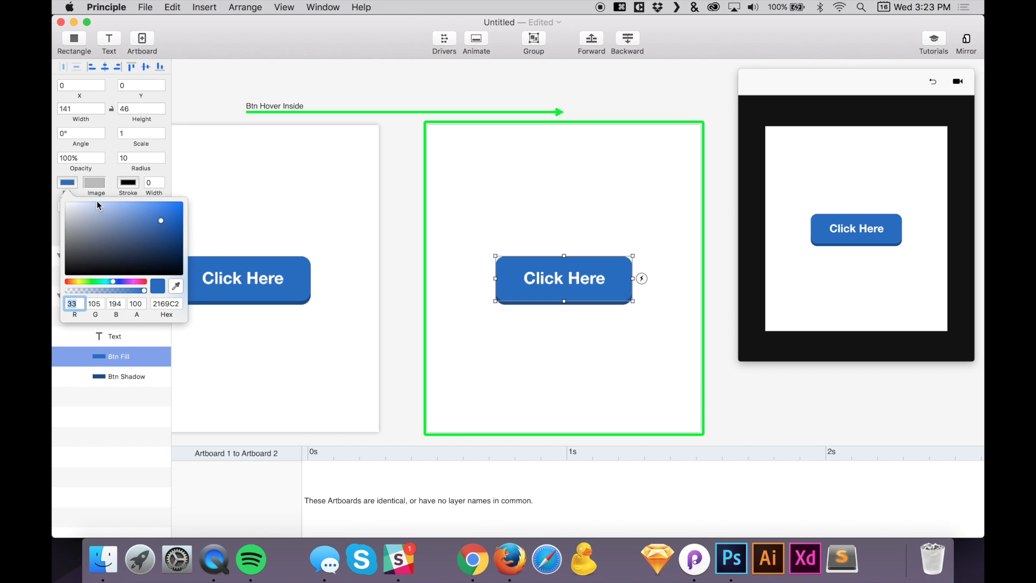
drag(110, 281, 96, 281)
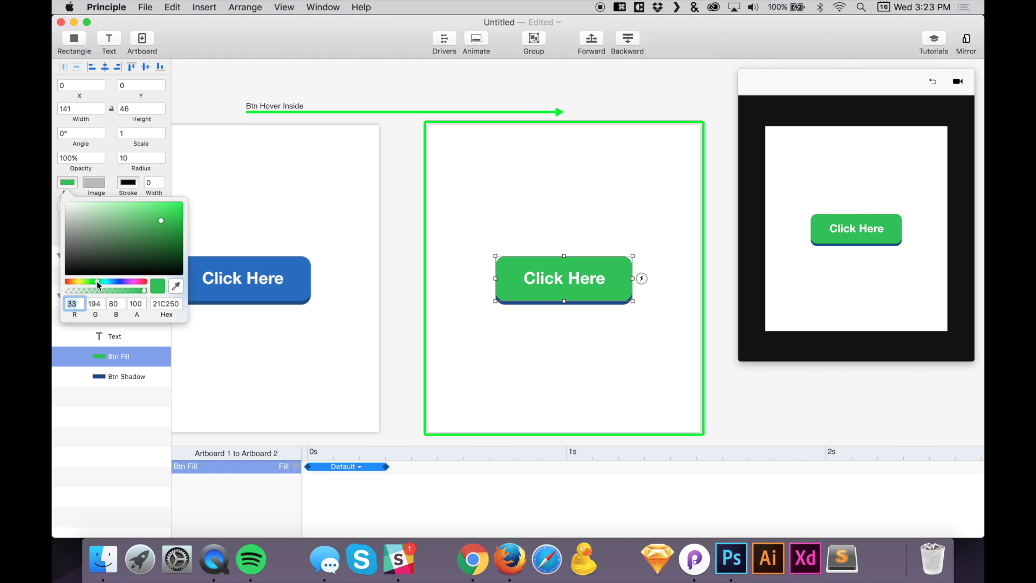
Shift the hue of the Btn Shadow layer in Artboard 2 to a matching dark green
click(135, 381)
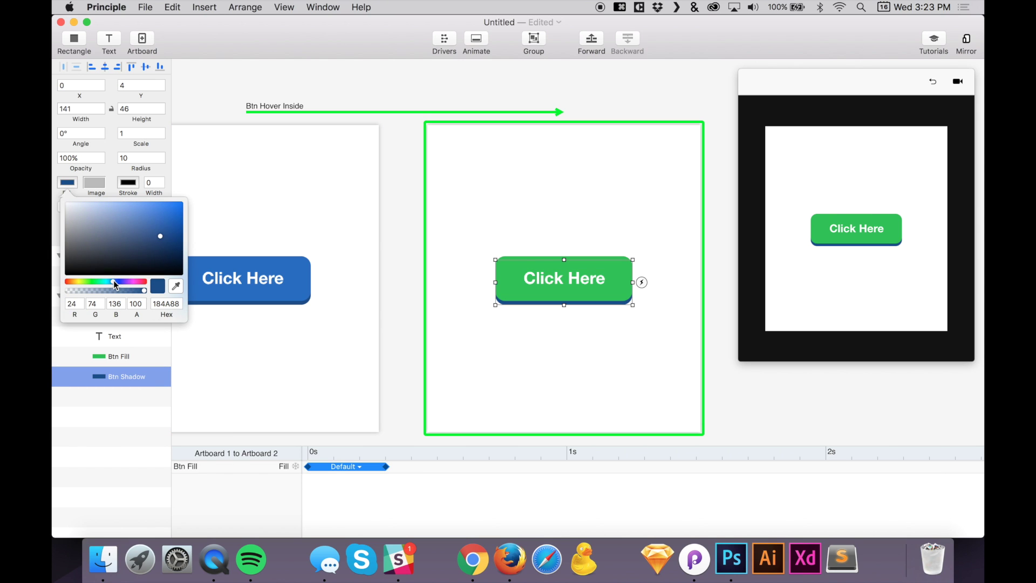
drag(112, 283, 99, 286)
click(488, 341)
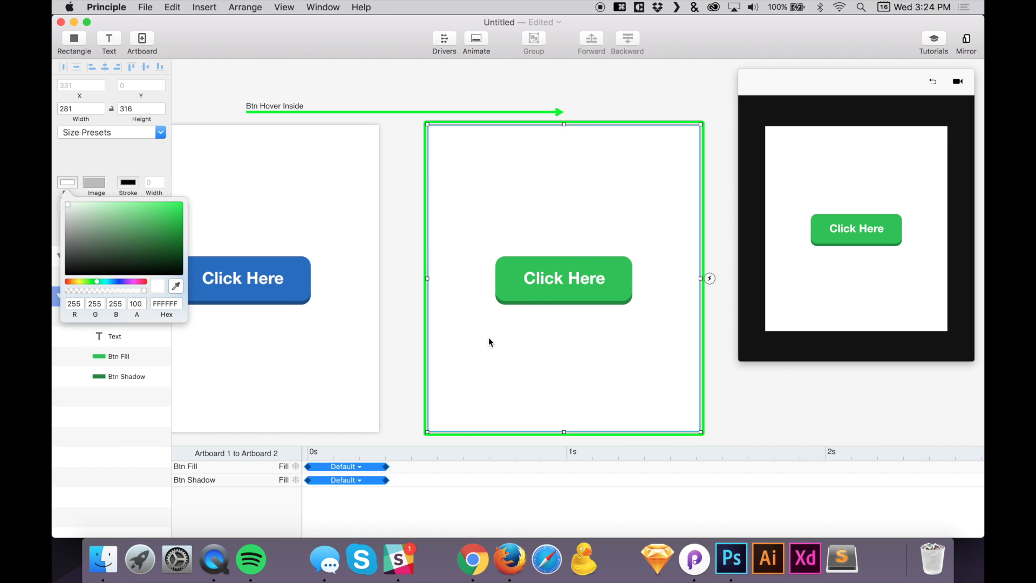
Restart the live preview and test the button's blue-to-green hover transition
click(796, 101)
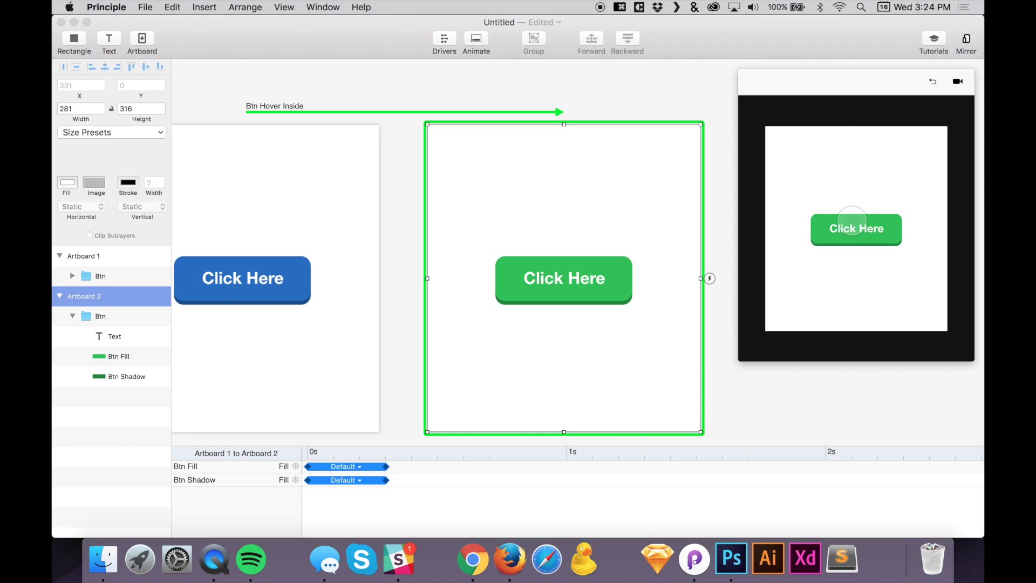
click(933, 81)
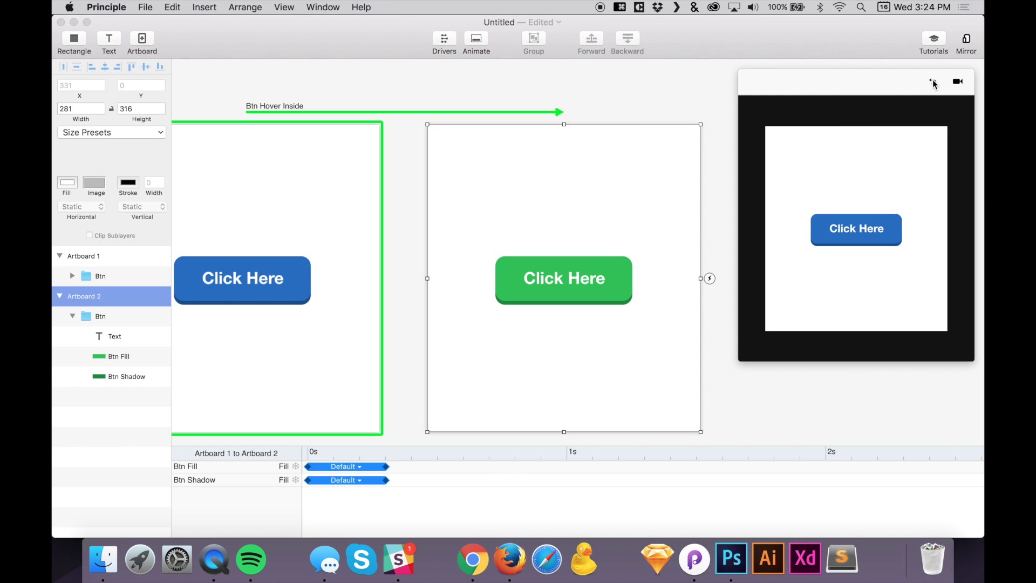
mouse_move(875, 235)
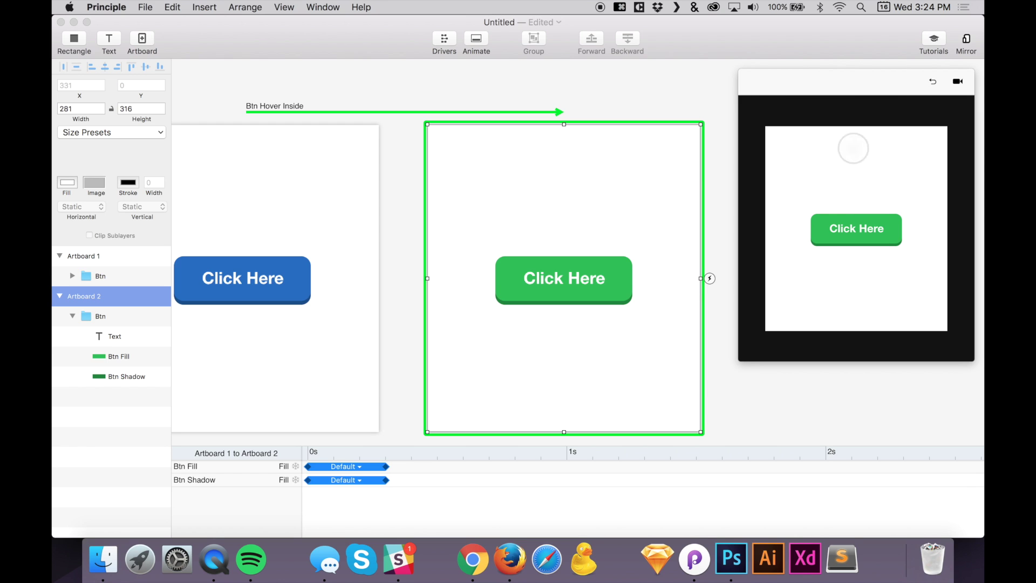
Give the green Btn group in Artboard 2 a Hover Outside interaction leading back to Artboard 1
click(474, 159)
scroll(563, 219, right, 5)
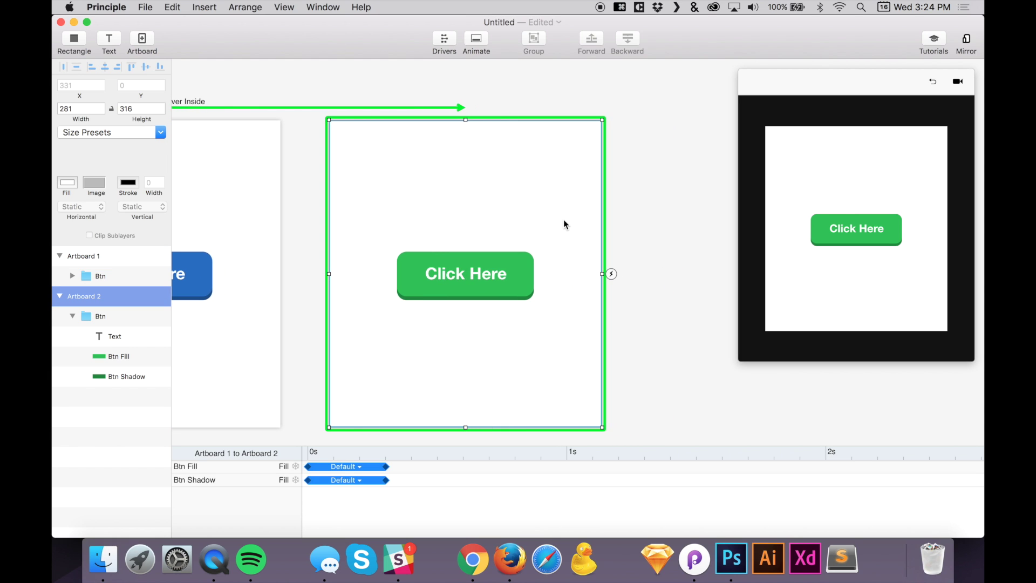
click(488, 268)
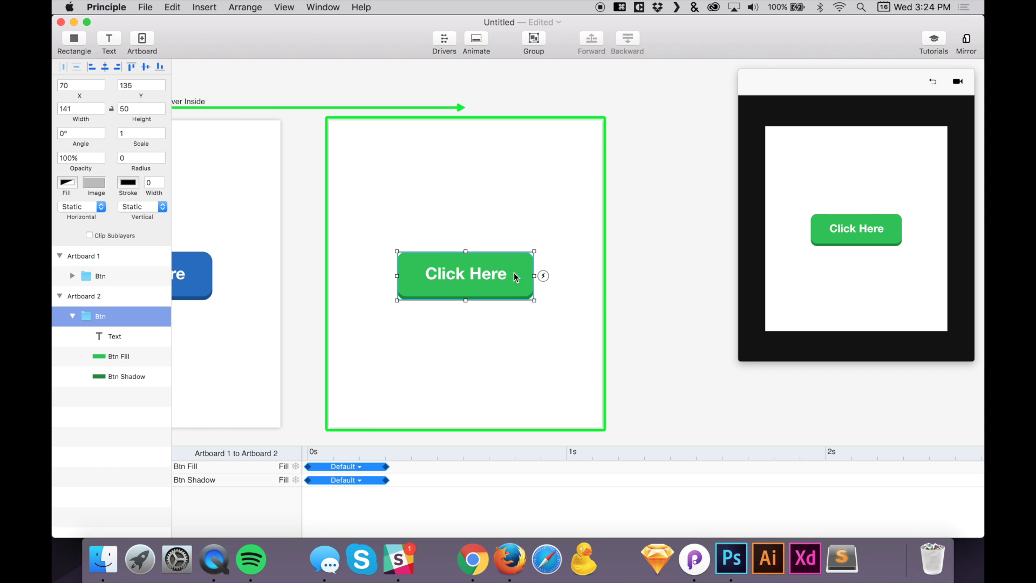
click(542, 276)
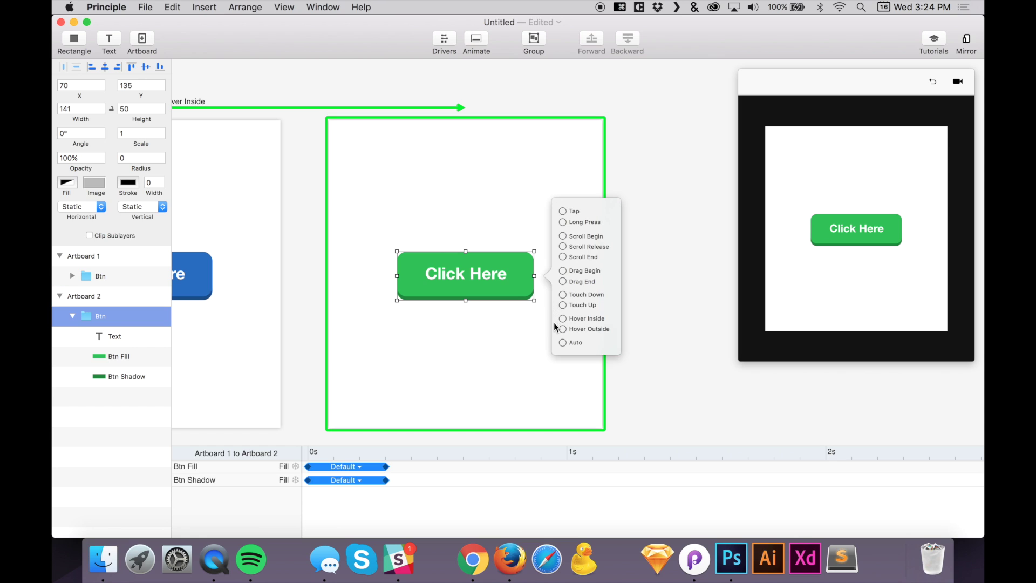
drag(562, 330, 230, 277)
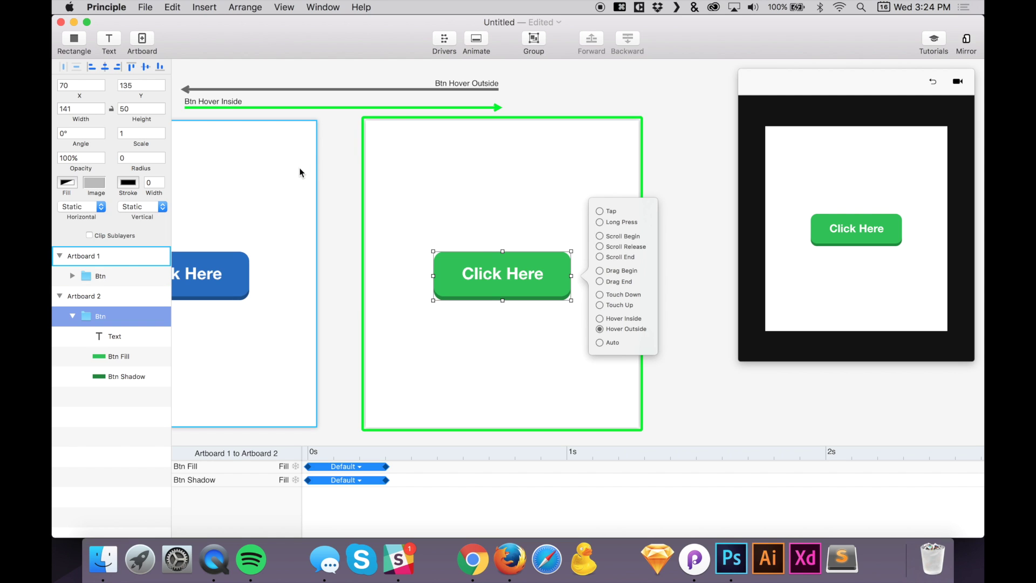
Restart the live preview and test moving the pointer onto and off the button
click(938, 85)
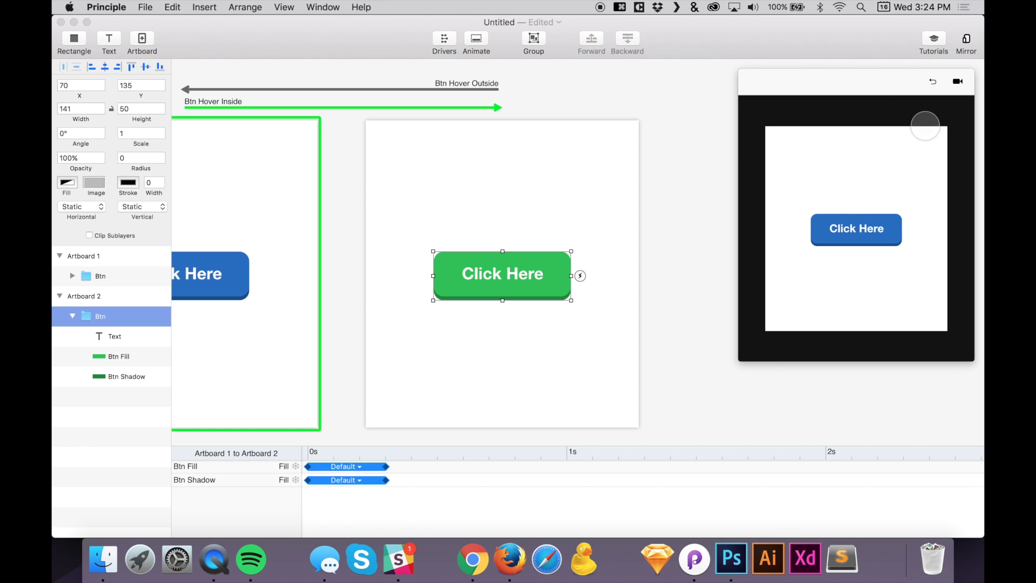
mouse_move(860, 224)
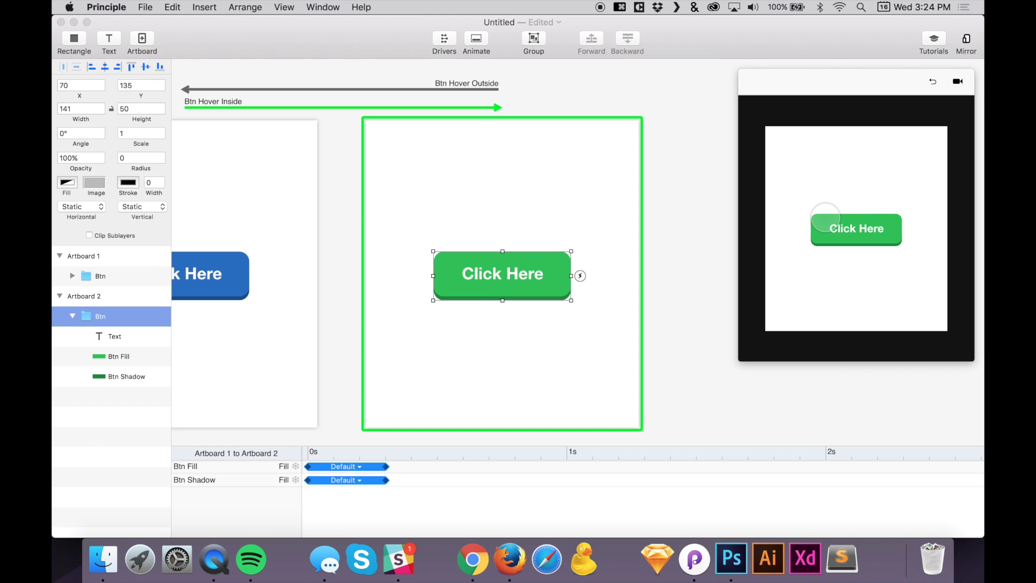
click(567, 147)
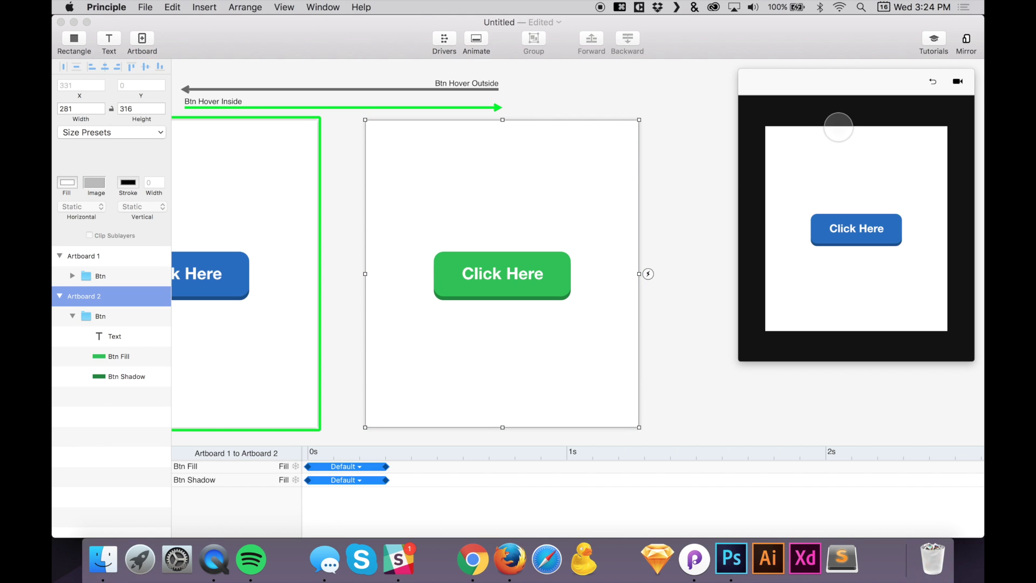
click(771, 77)
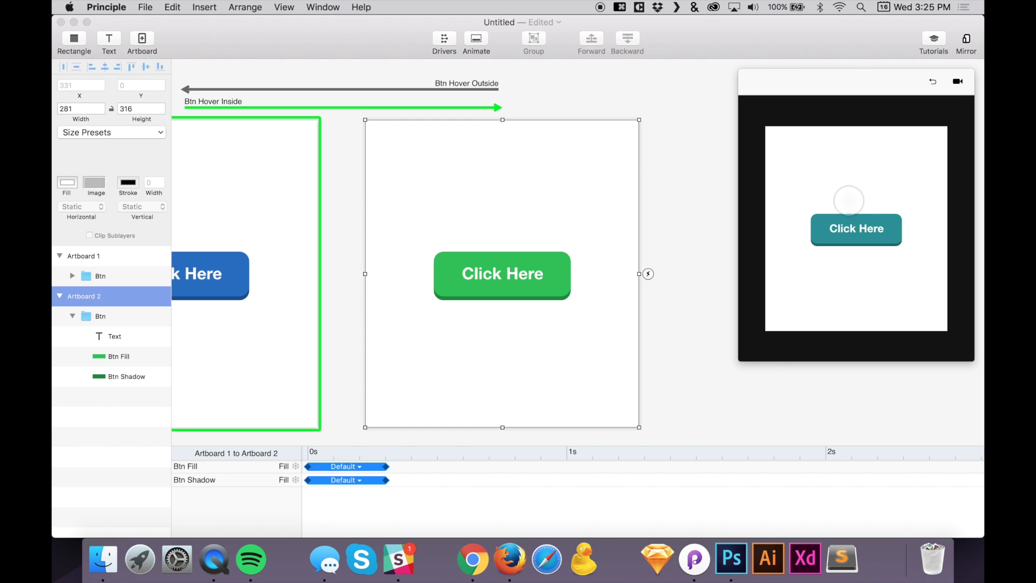
click(471, 229)
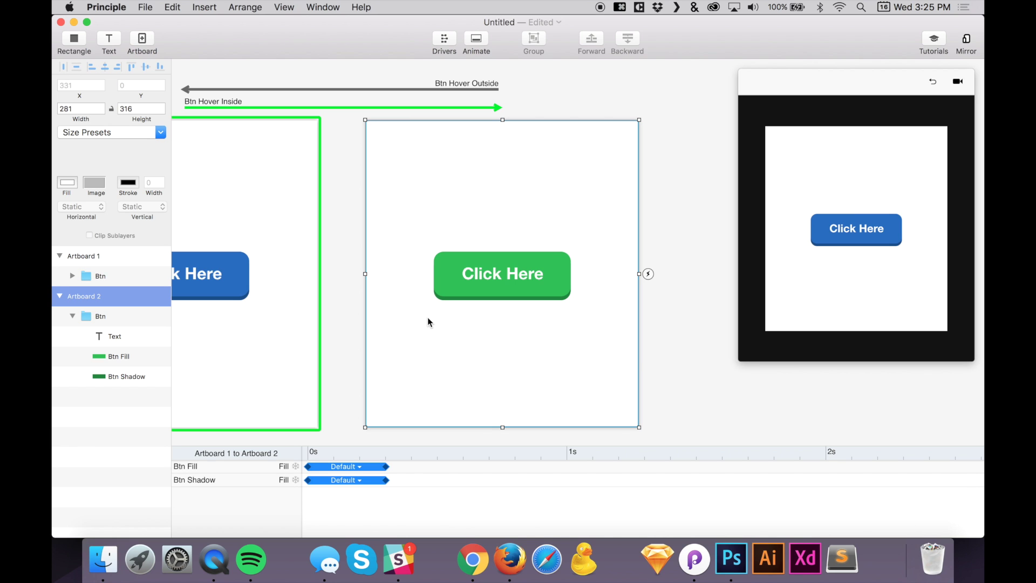
Review both artboards with their hover transitions and try a click on the button in the live preview
scroll(420, 318, left, 5)
scroll(419, 318, up, 2)
scroll(419, 319, down, 3)
scroll(420, 318, left, 2)
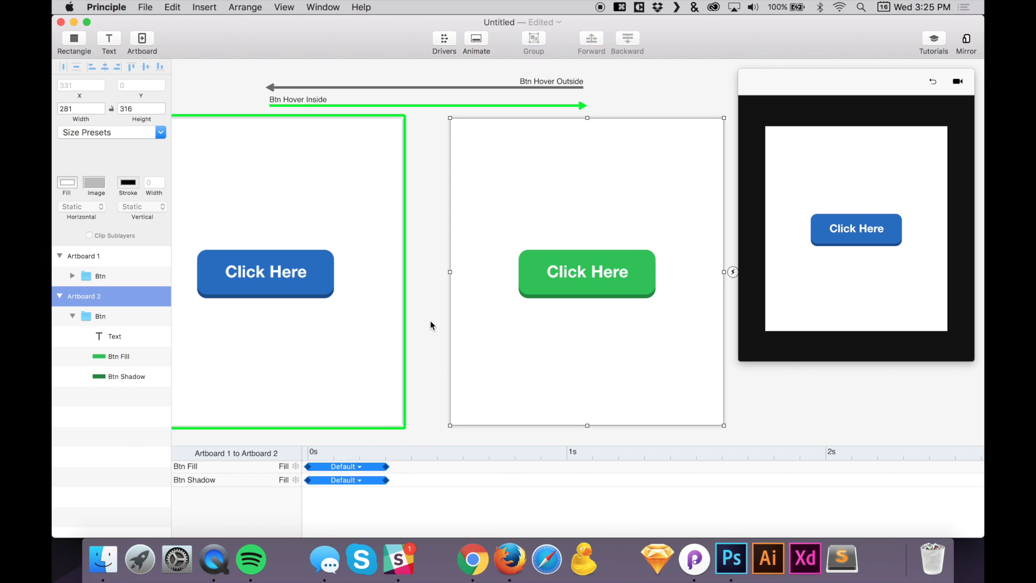
scroll(429, 321, right, 3)
click(821, 172)
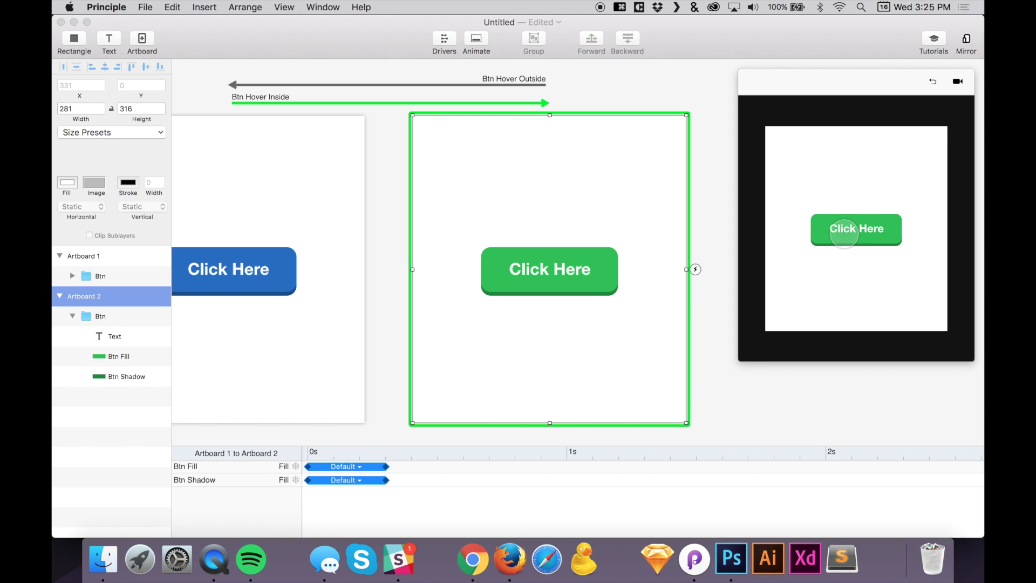
click(844, 233)
Give the green Btn group in Artboard 2 a Touch Down interaction leading to a duplicate artboard
scroll(431, 221, left, 2)
scroll(429, 218, right, 5)
click(488, 273)
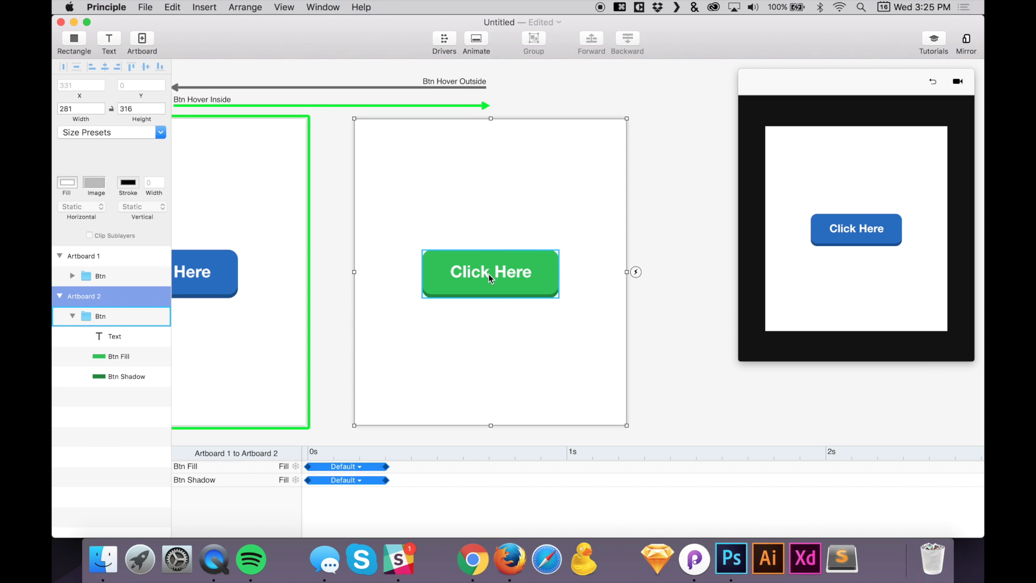
click(488, 274)
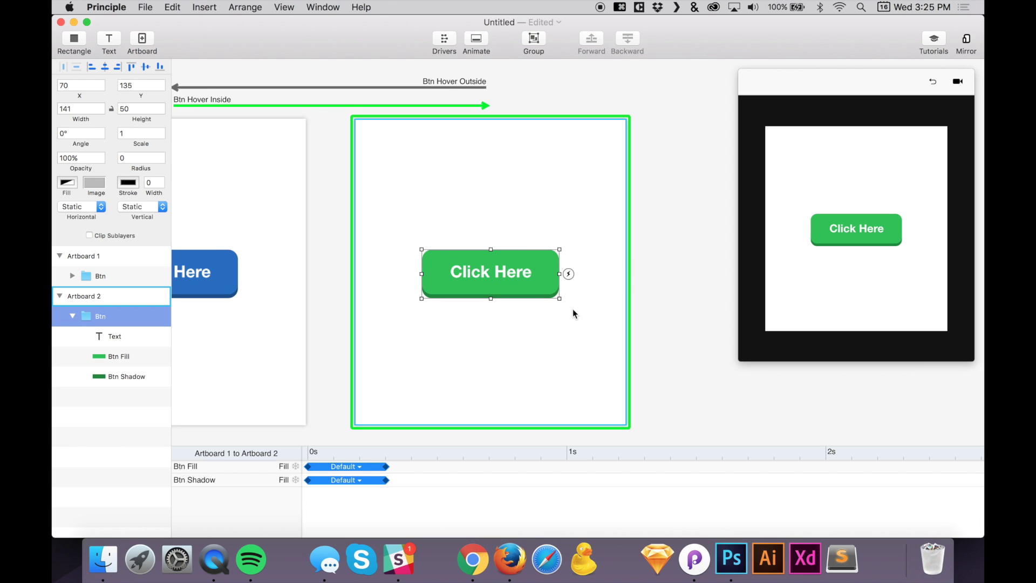
scroll(572, 308, right, 5)
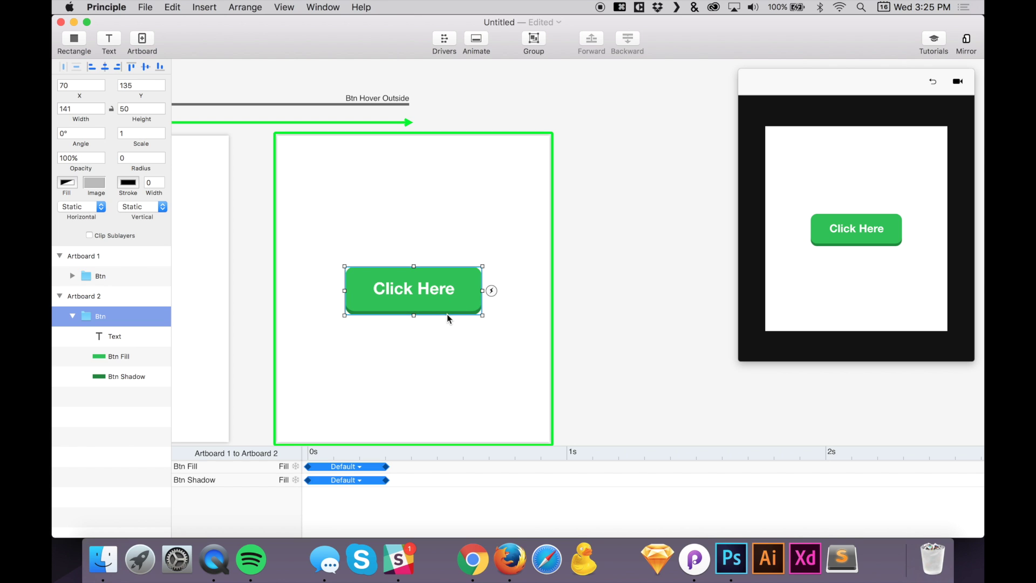
click(492, 291)
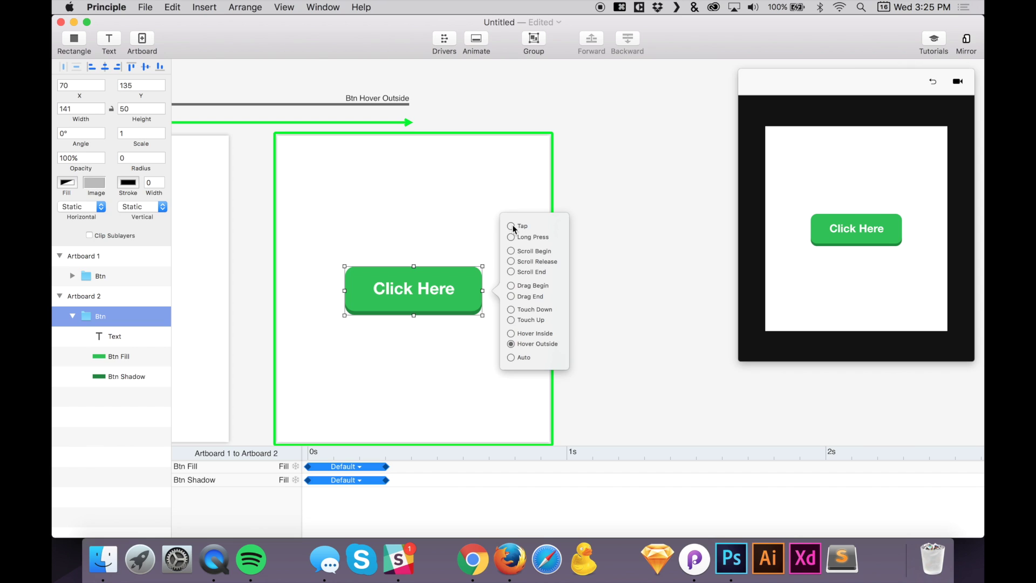
click(510, 313)
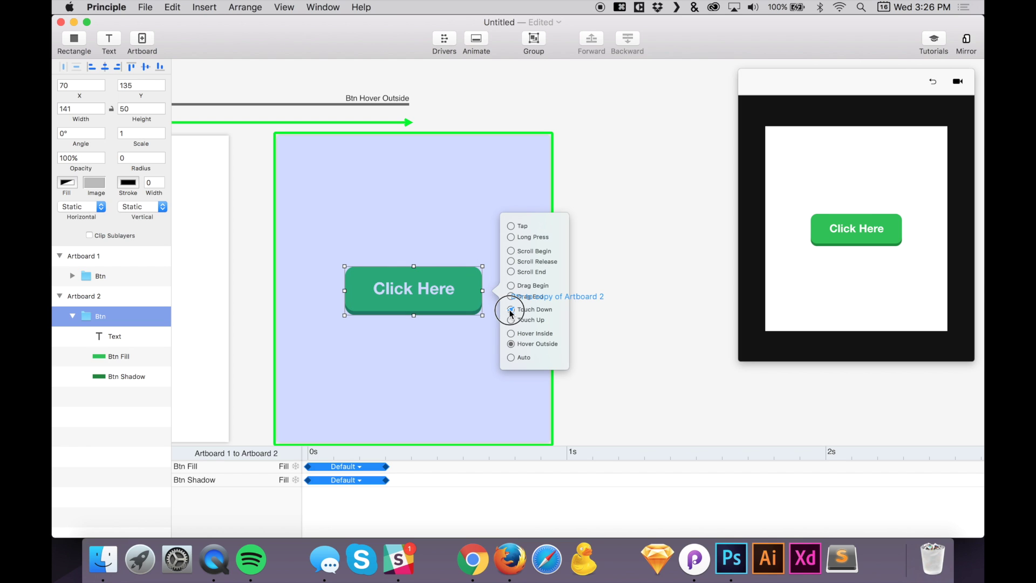
drag(509, 312, 429, 230)
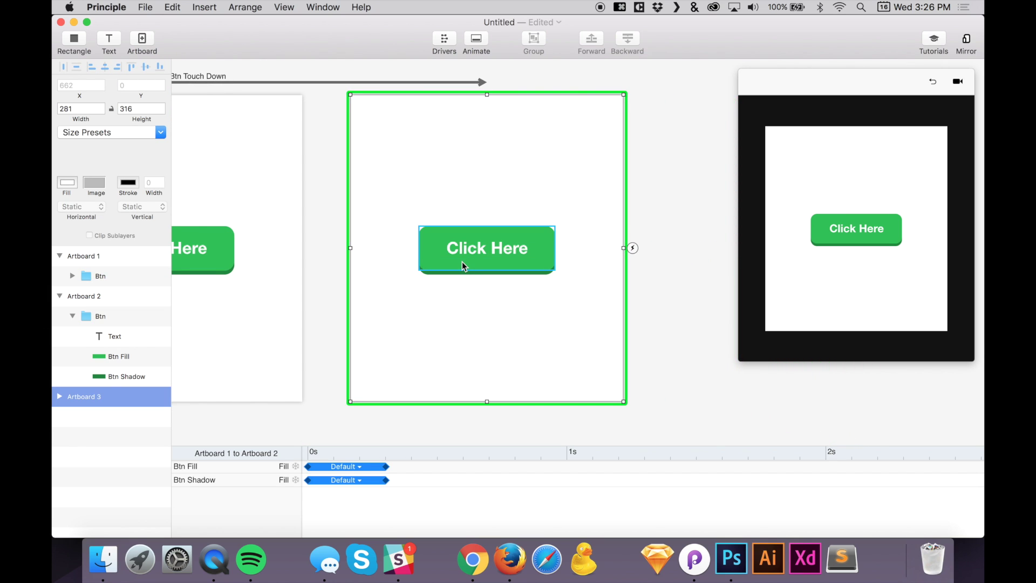
Move the Text and Btn Fill layers in Artboard 3 down 4 pixels so they cover the button's shadow
click(463, 263)
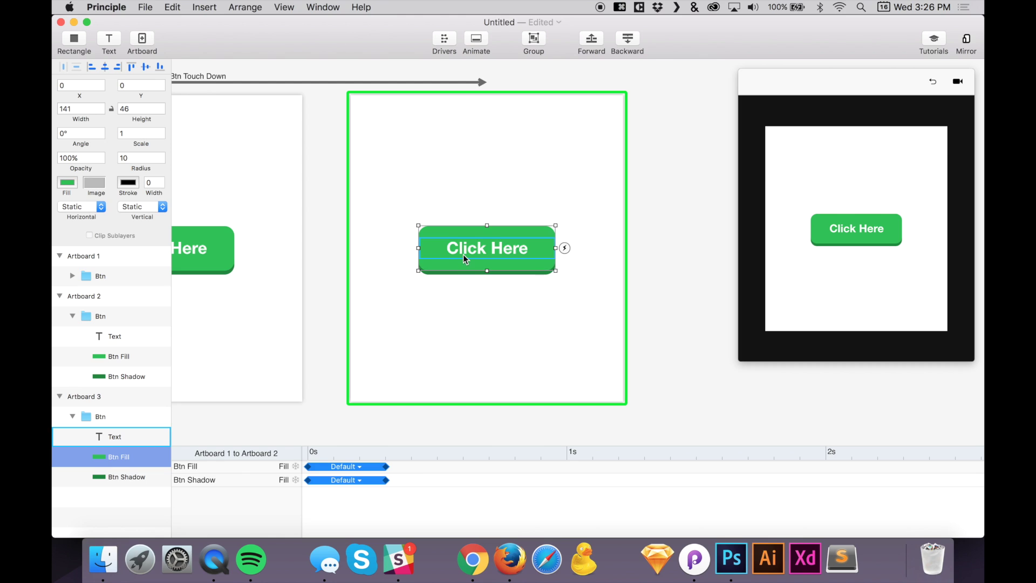
click(465, 256)
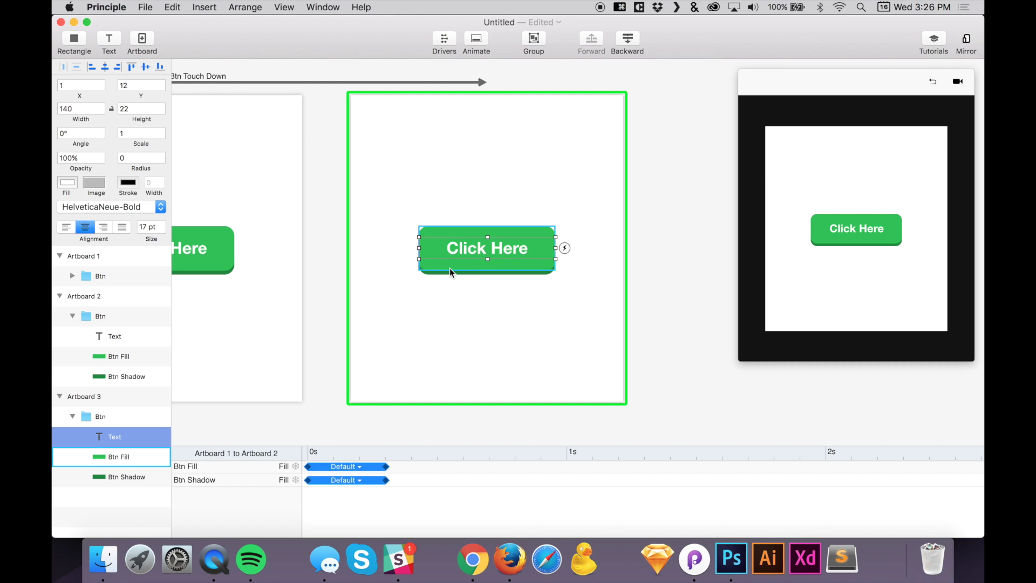
shift+click(451, 271)
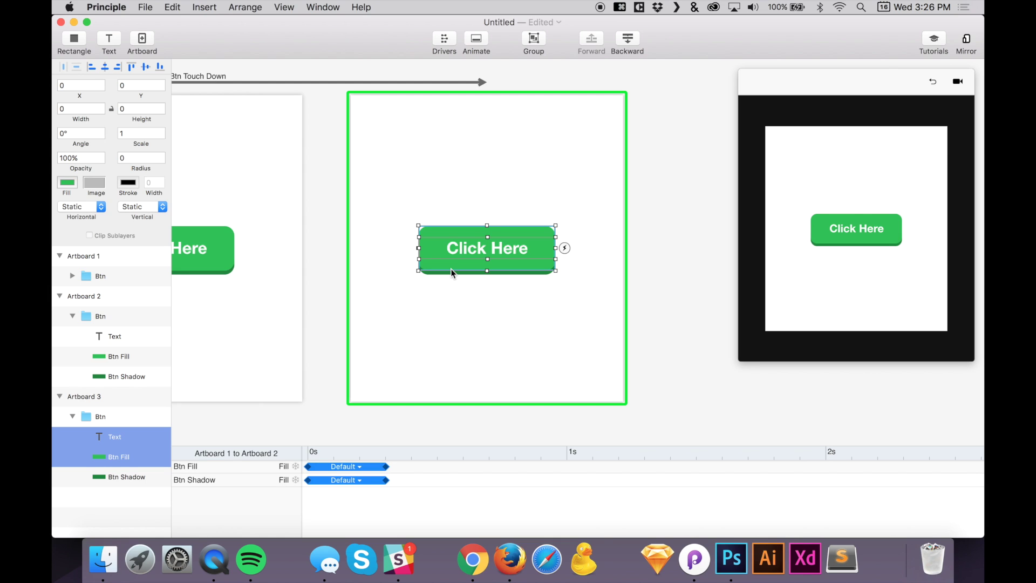
key(Down)
key(Down)
key(Down)
key(Down)
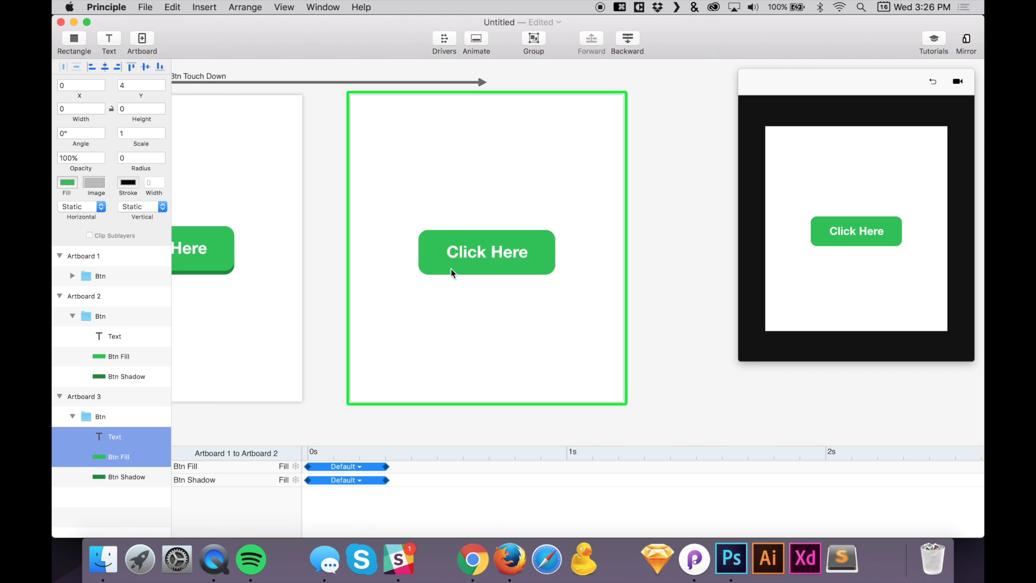
click(439, 303)
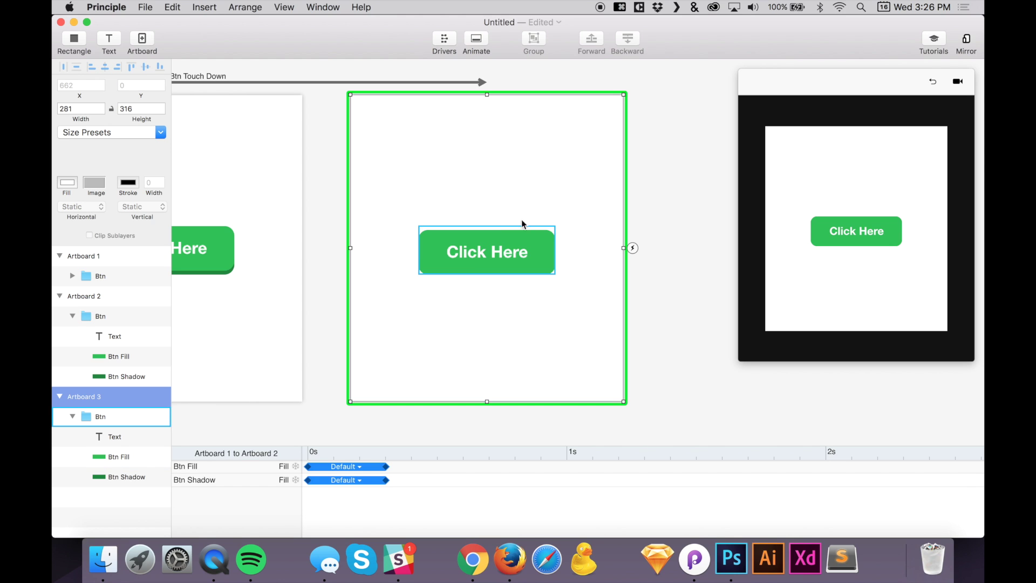
Restart the live preview and test hovering over and pressing the button
click(930, 81)
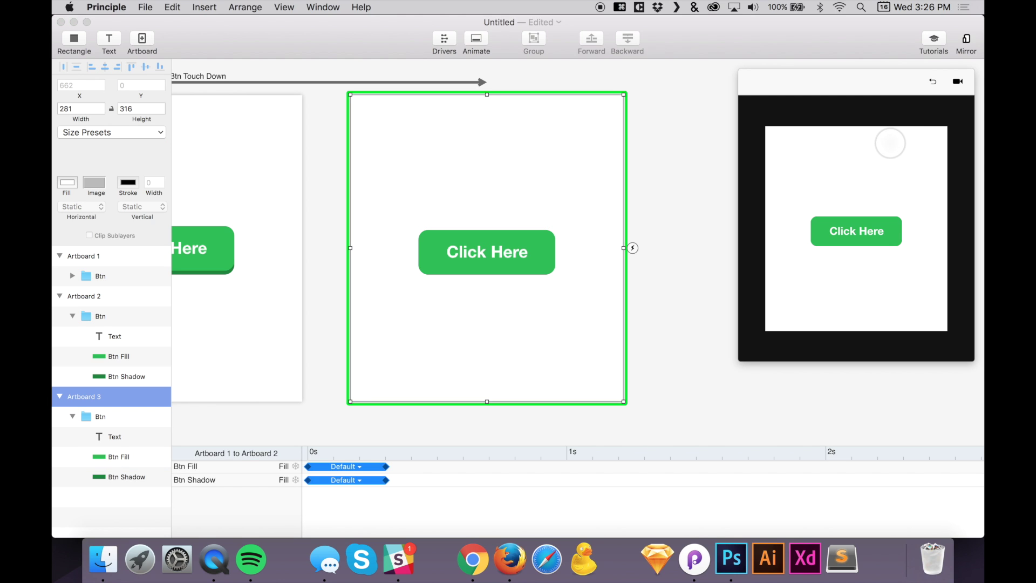
click(872, 213)
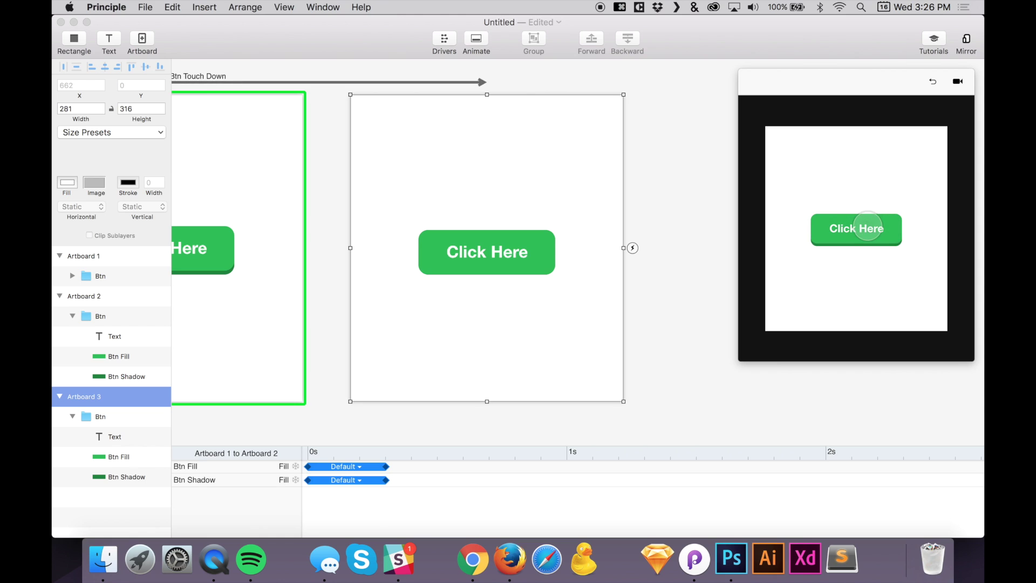
click(878, 228)
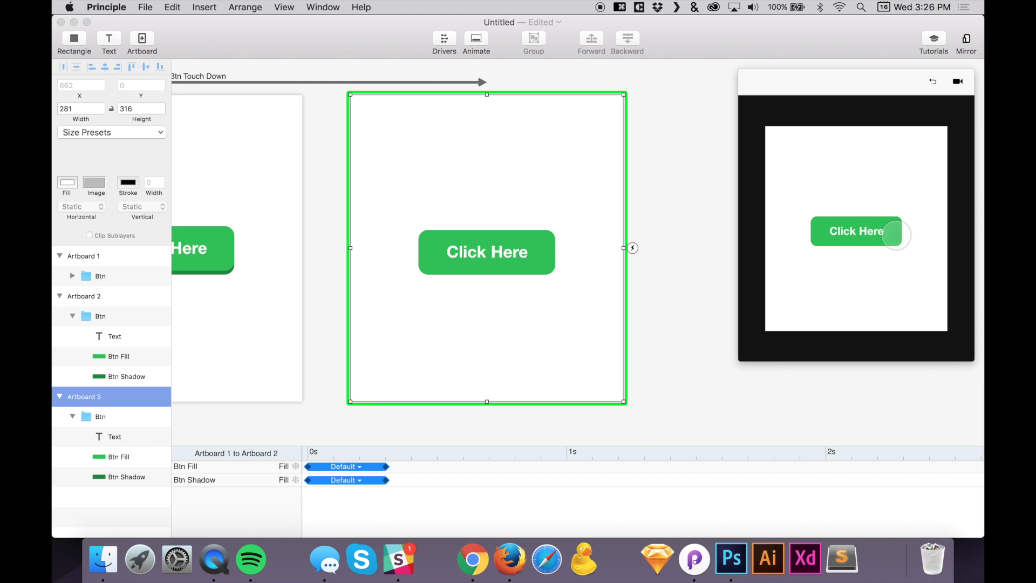
Darken the fill of the Btn Fill layer in Artboard 3 to hex 159F3D and try the button in the live preview
click(516, 265)
double_click(516, 264)
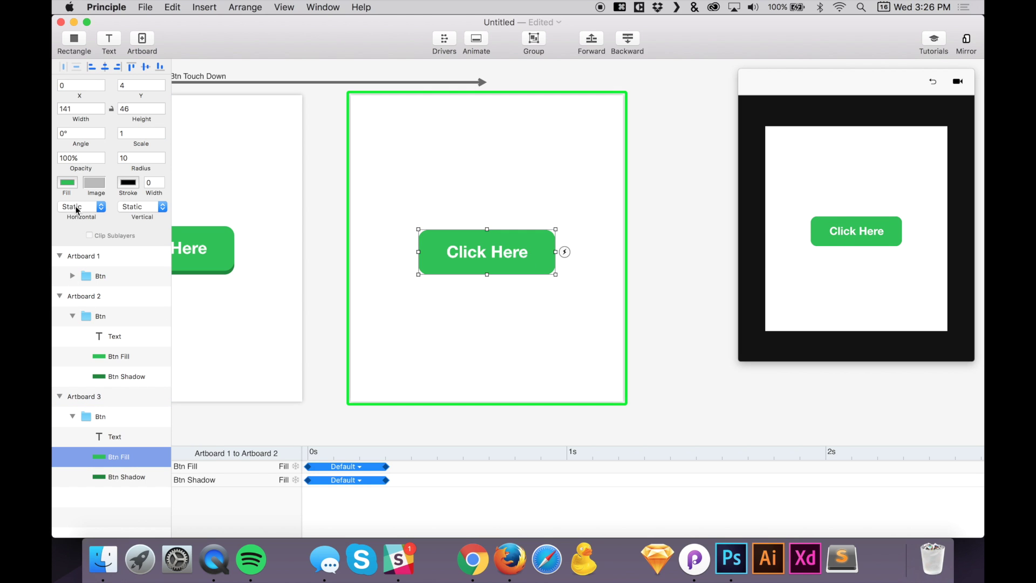
click(67, 183)
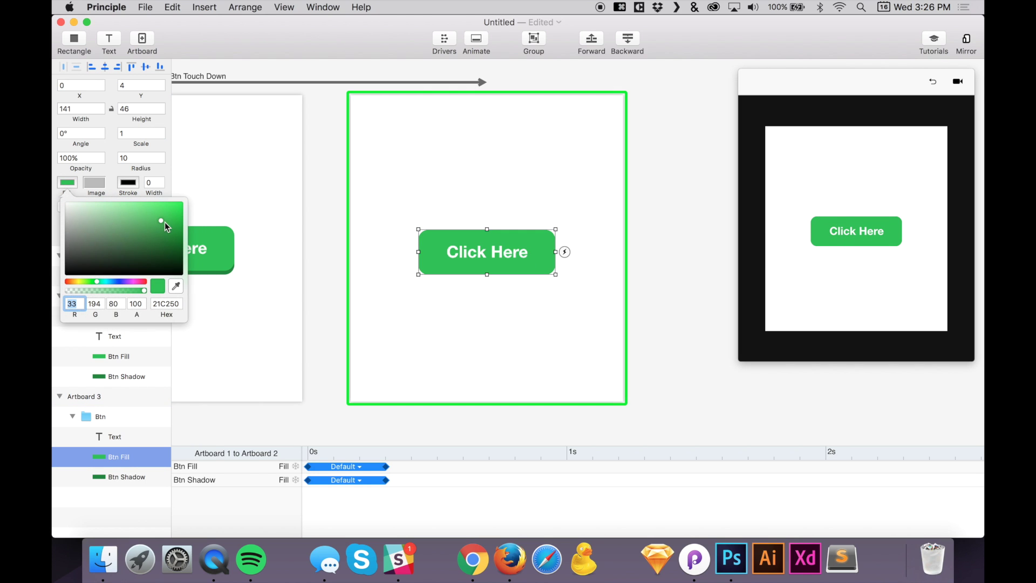
drag(163, 222, 167, 233)
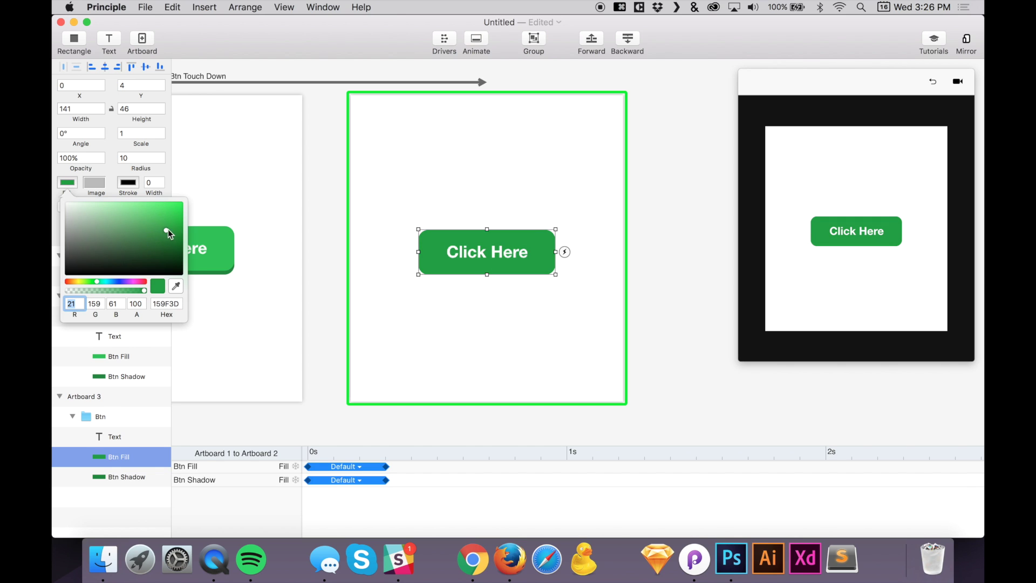
click(786, 201)
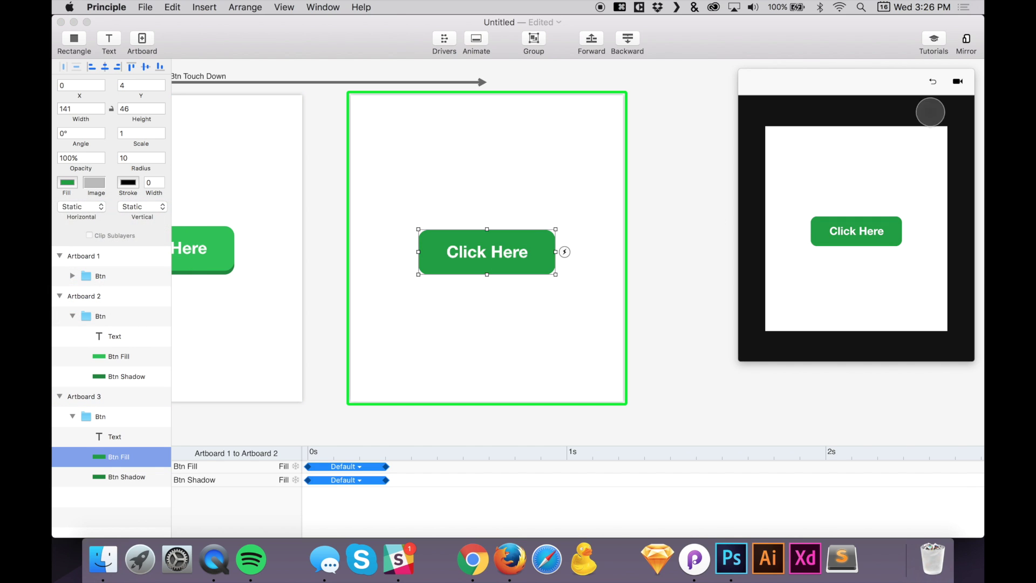
click(873, 222)
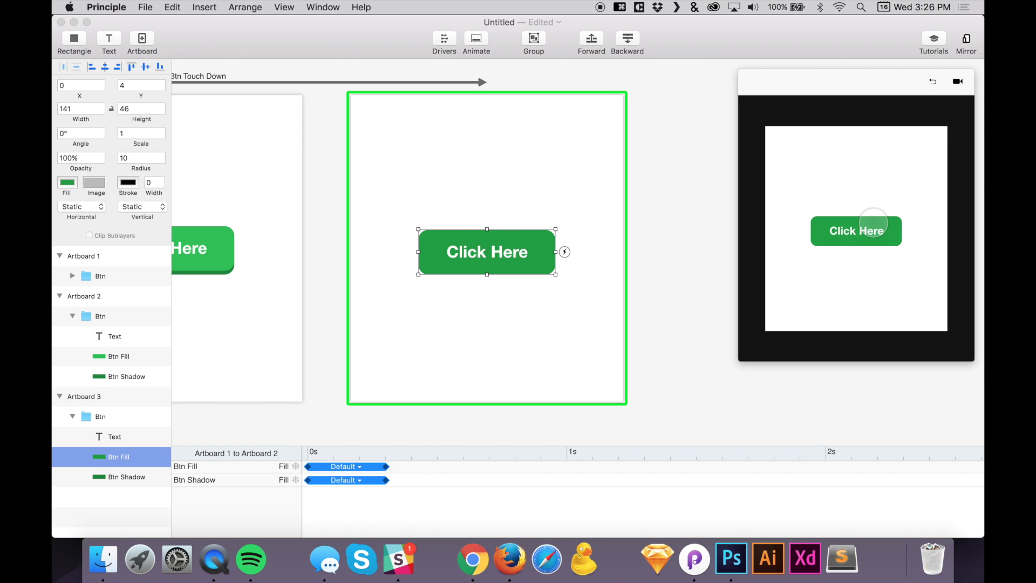
Give the Btn group in Artboard 3 a Touch Up interaction leading back to Artboard 2
click(643, 229)
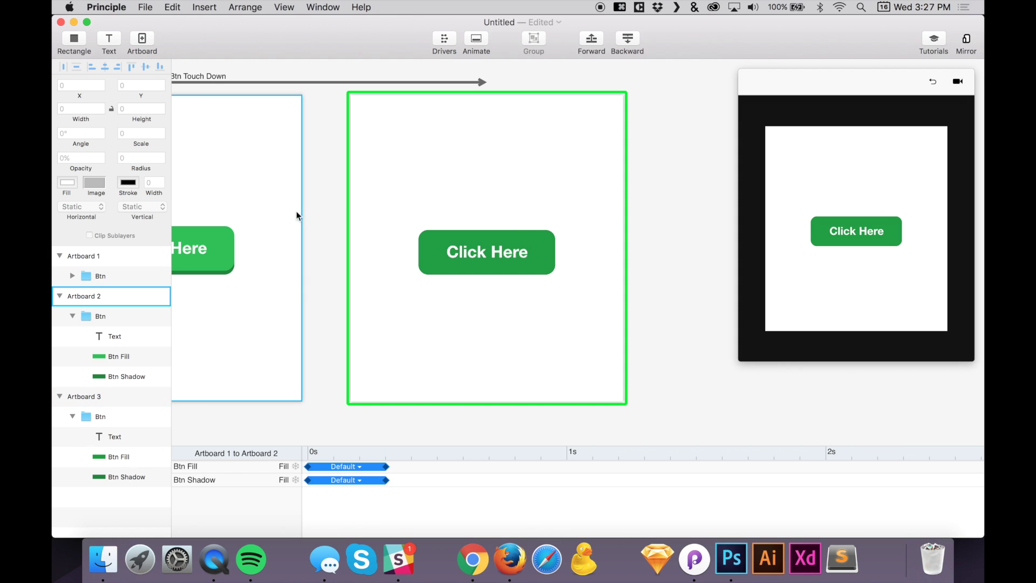
scroll(468, 203, up, 3)
scroll(468, 201, right, 1)
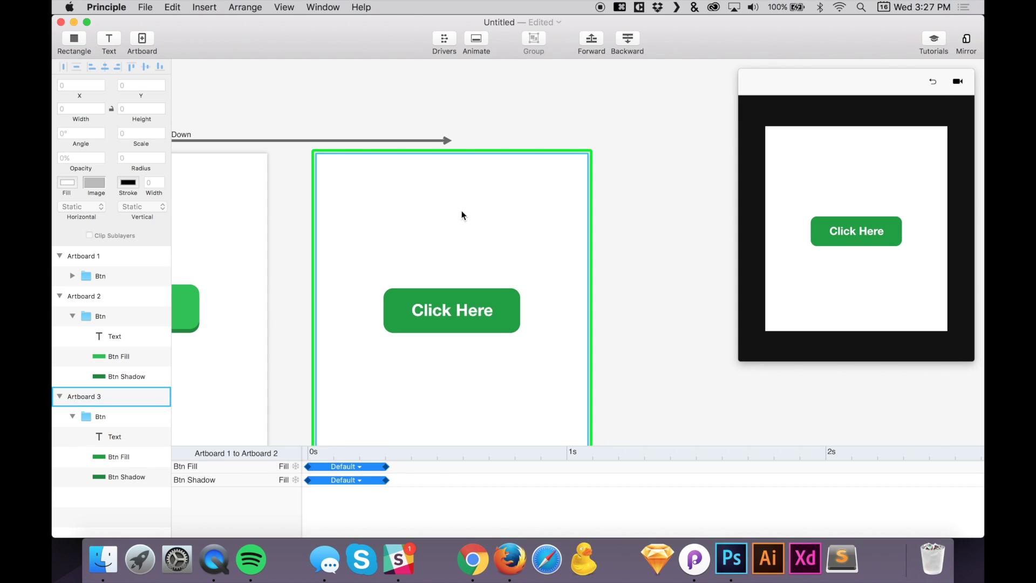
click(473, 310)
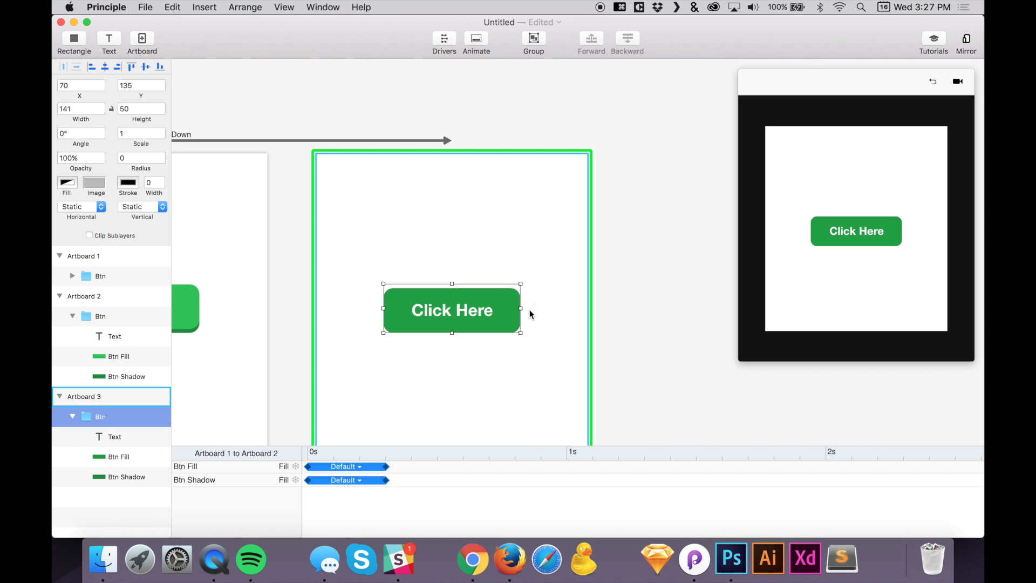
click(530, 310)
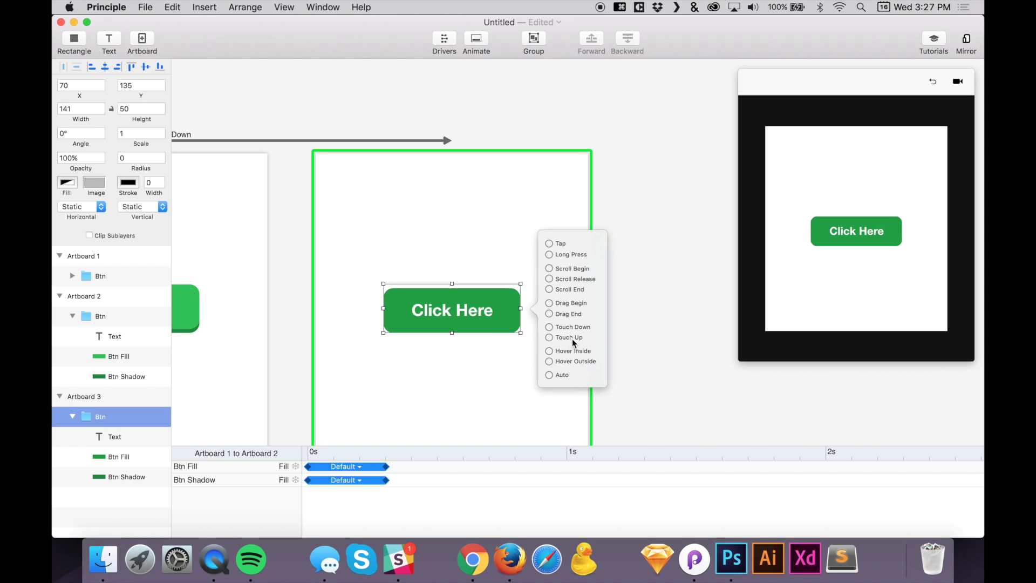
drag(556, 340, 225, 315)
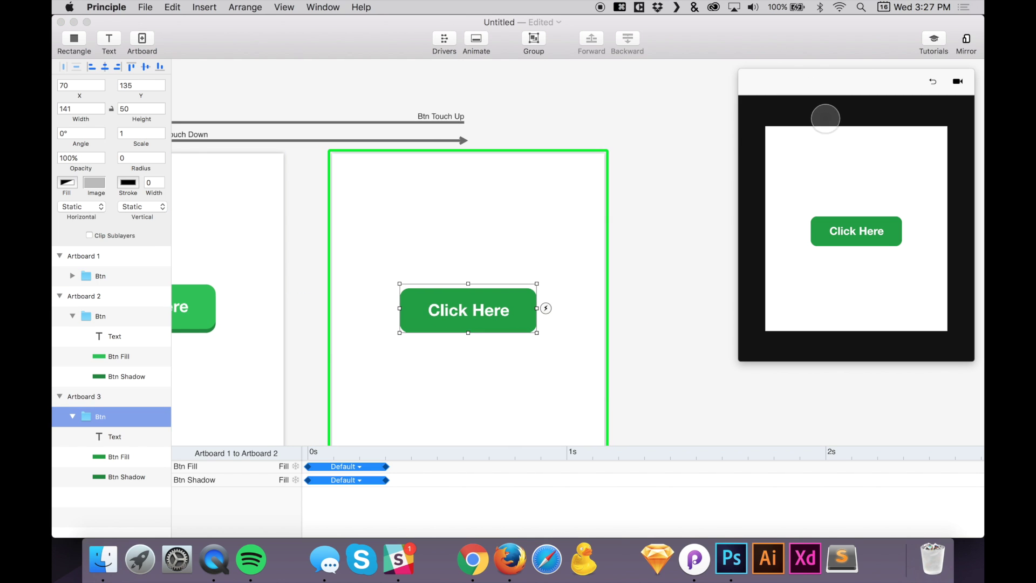
Press and release the button repeatedly in the live preview to test the Touch Down and Touch Up transitions
click(848, 156)
click(845, 227)
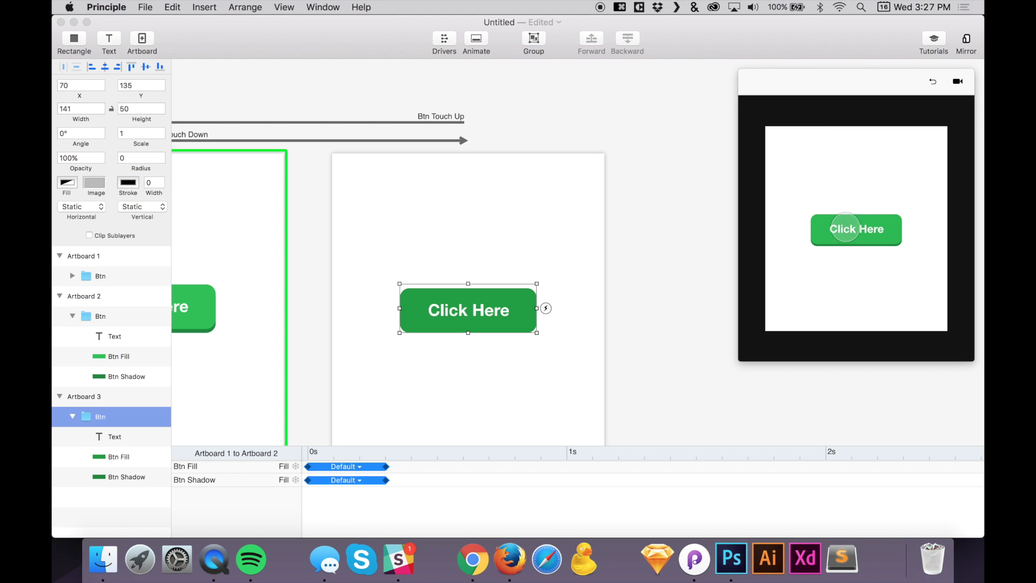
click(849, 227)
click(849, 227)
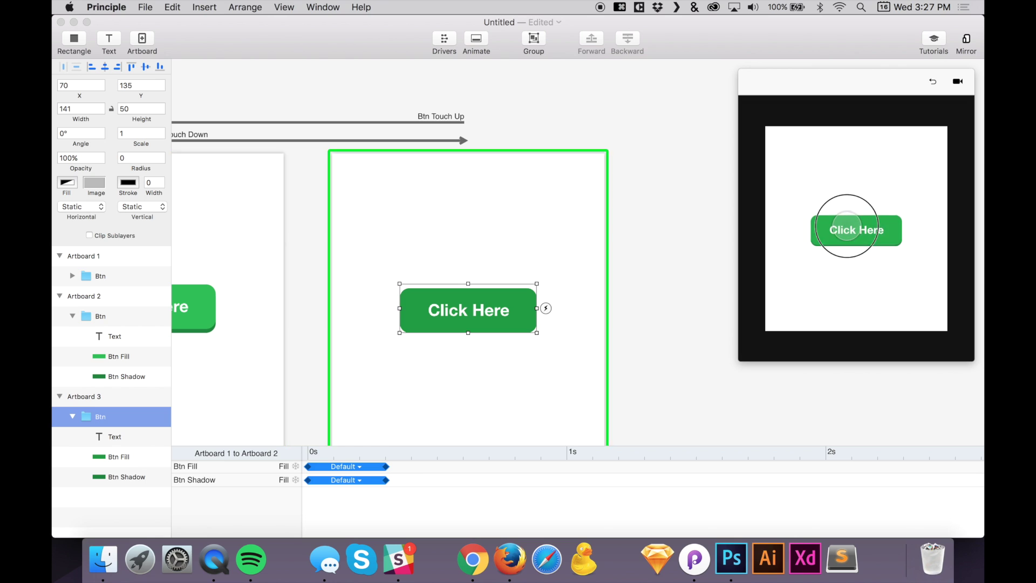
click(838, 220)
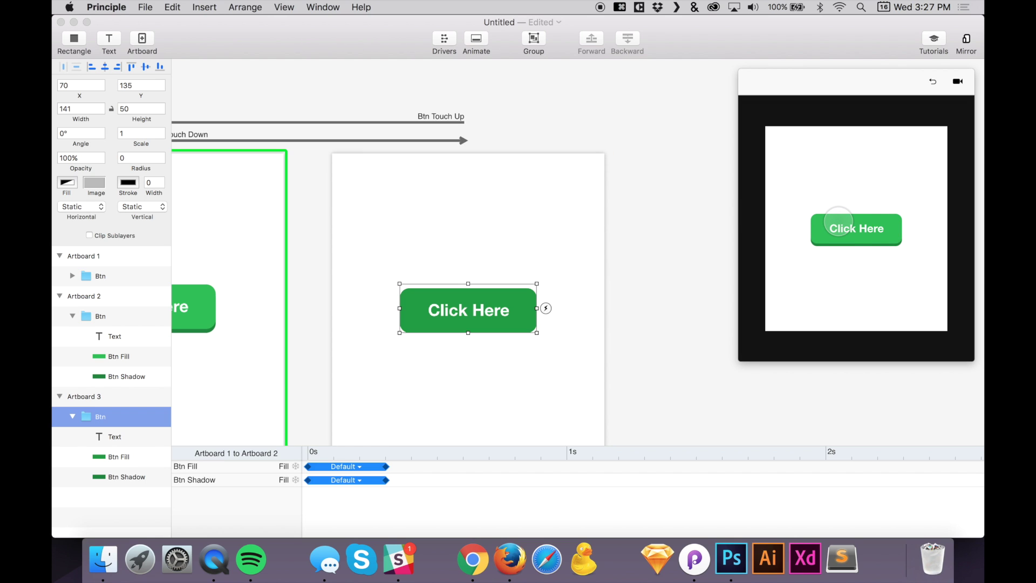
click(838, 221)
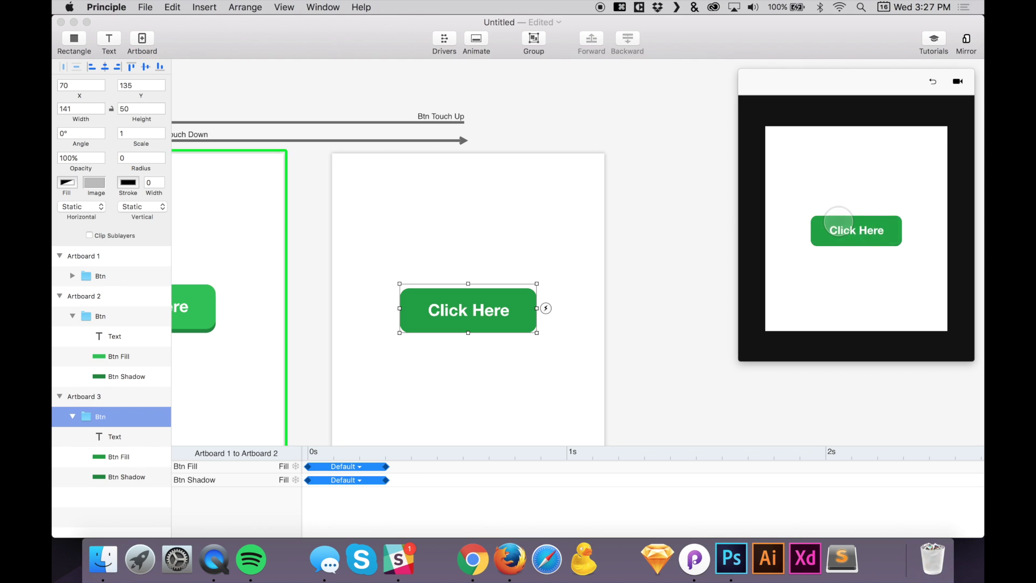
click(842, 224)
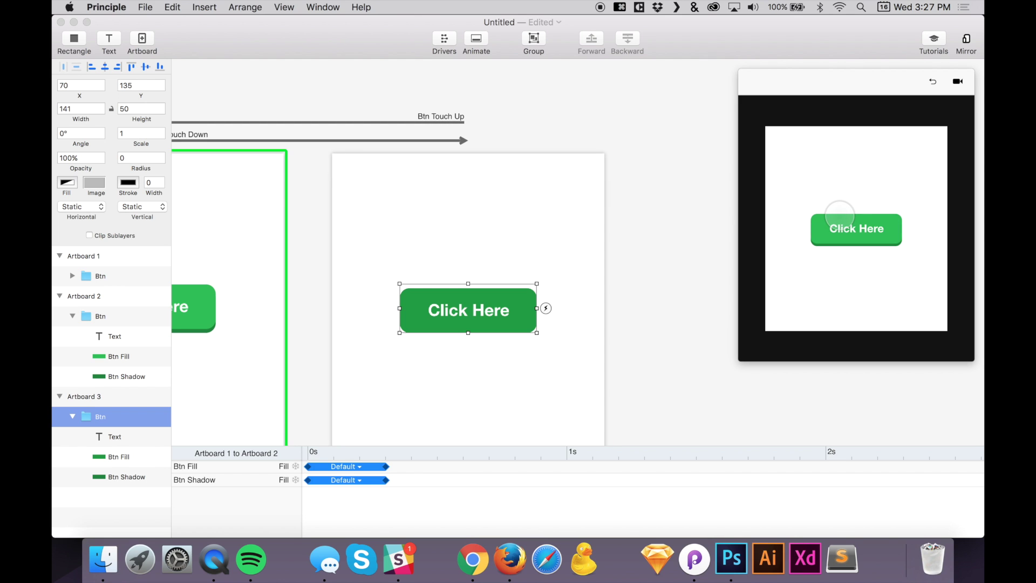
Enlarge the live preview window and test hovering over and clicking the button in it
click(721, 351)
drag(739, 360, 654, 414)
click(788, 264)
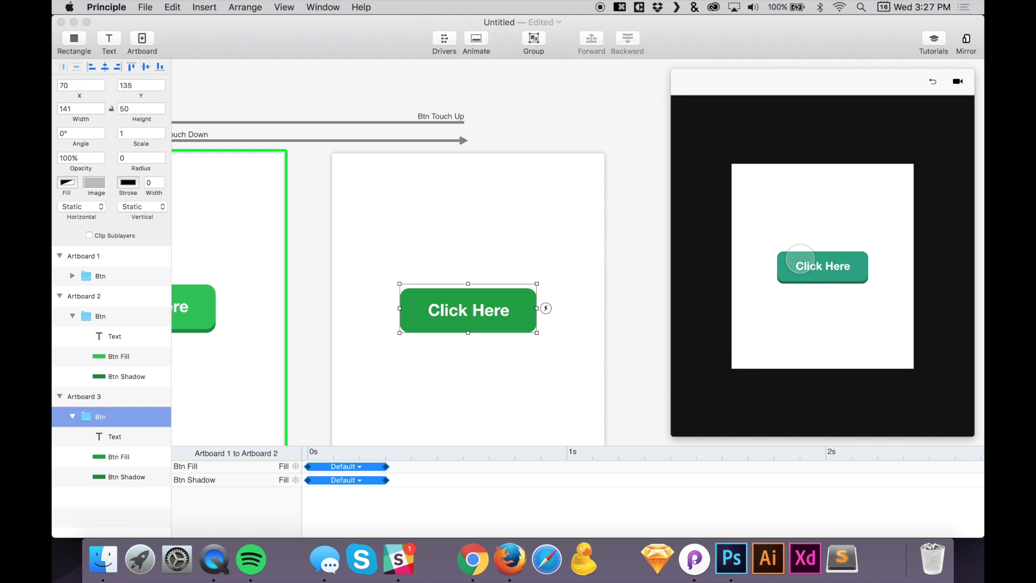
click(812, 263)
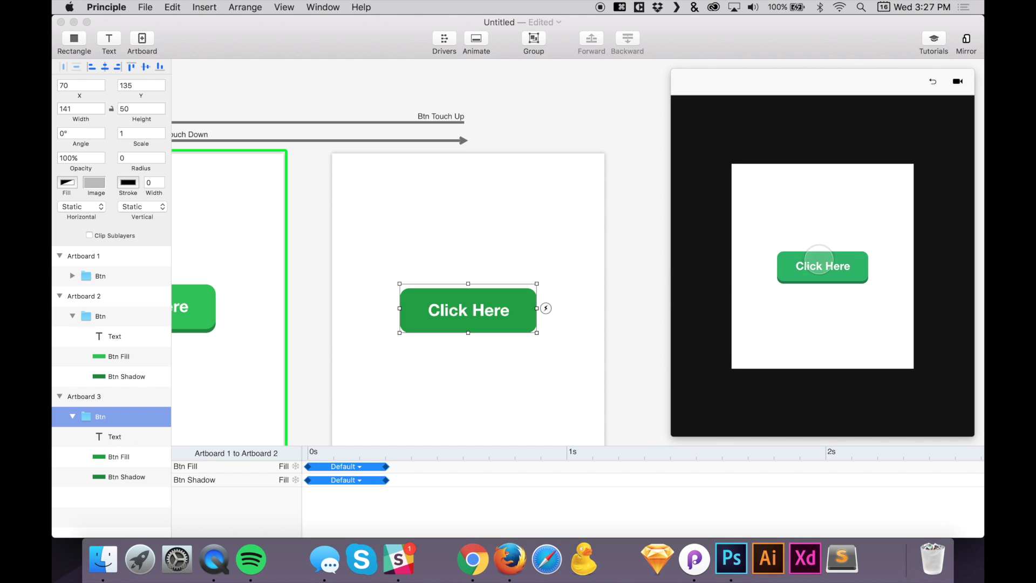
click(819, 270)
click(819, 269)
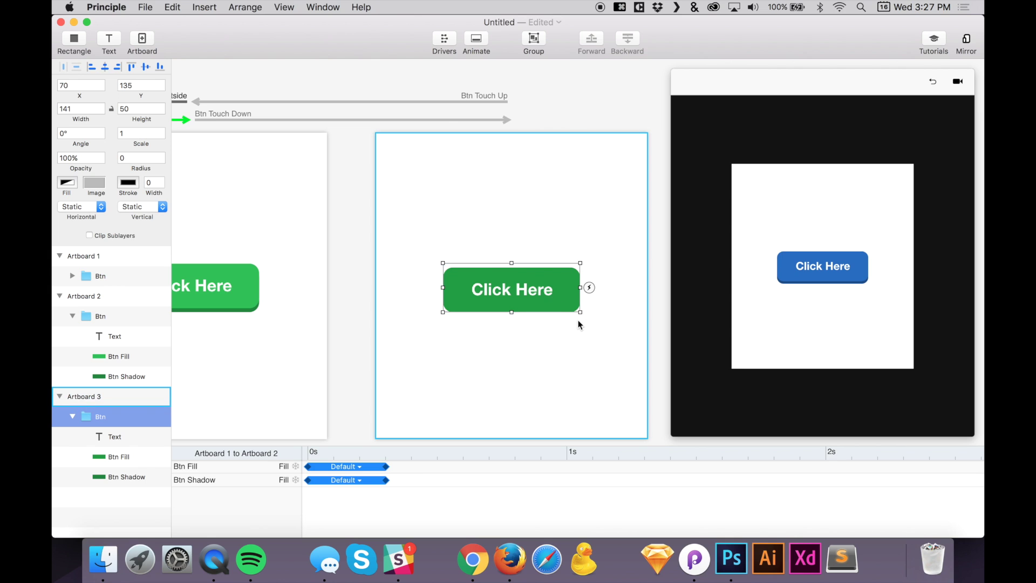
Test the full button sequence in the enlarged preview: hover onto it, press, release and move off it
scroll(578, 324, right, 2)
scroll(578, 324, down, 2)
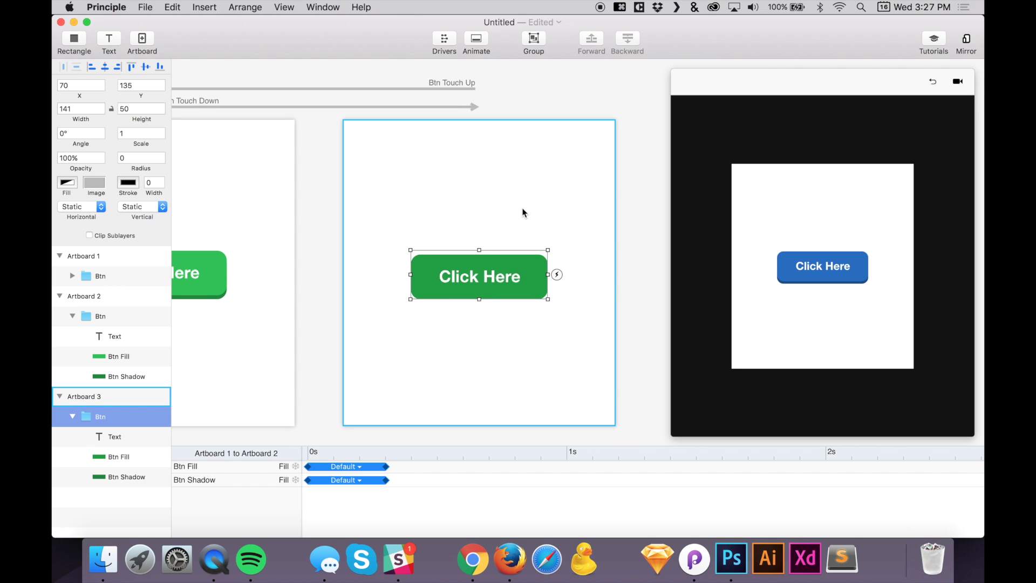
click(775, 264)
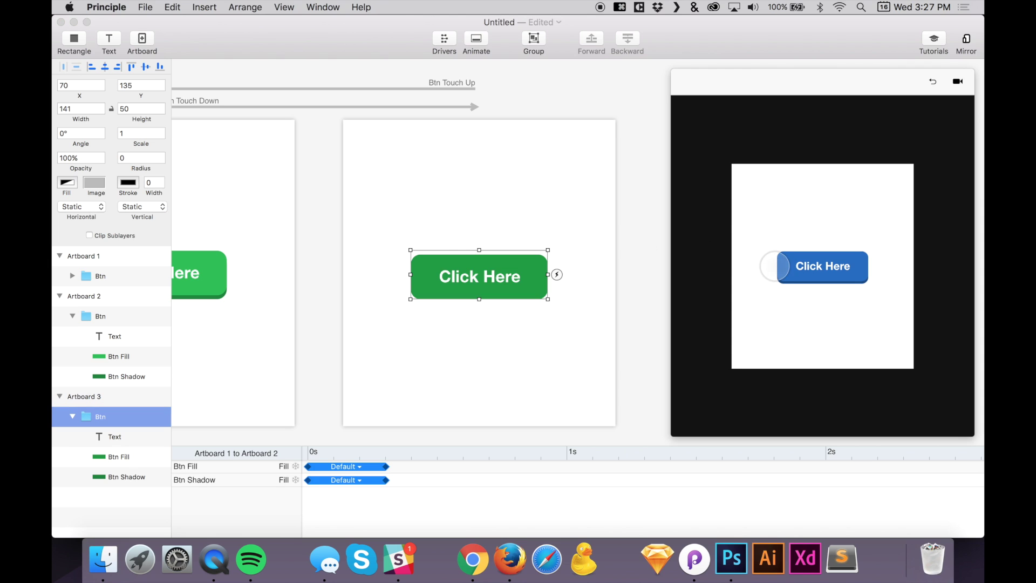
click(790, 260)
click(788, 255)
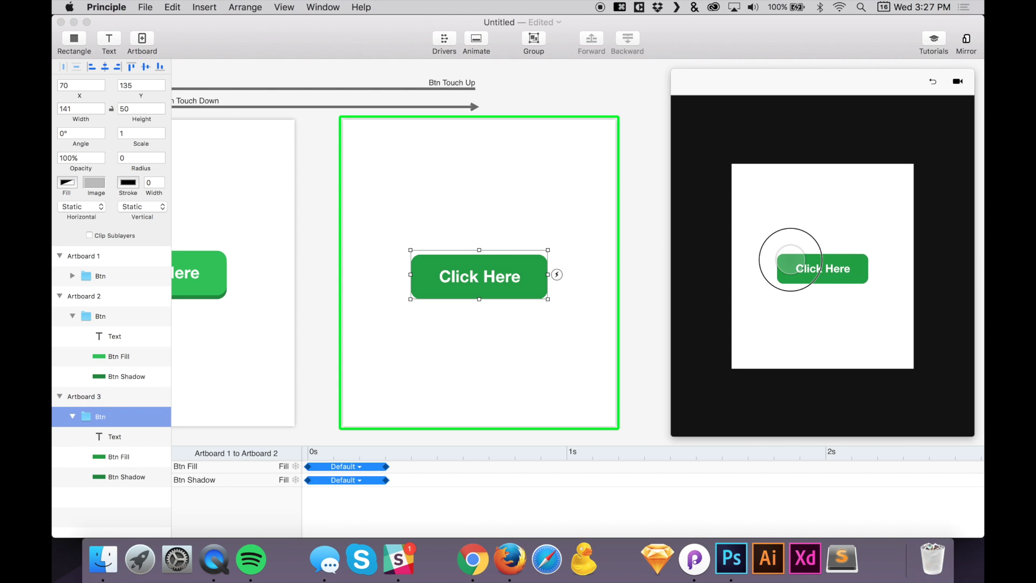
click(789, 261)
click(789, 263)
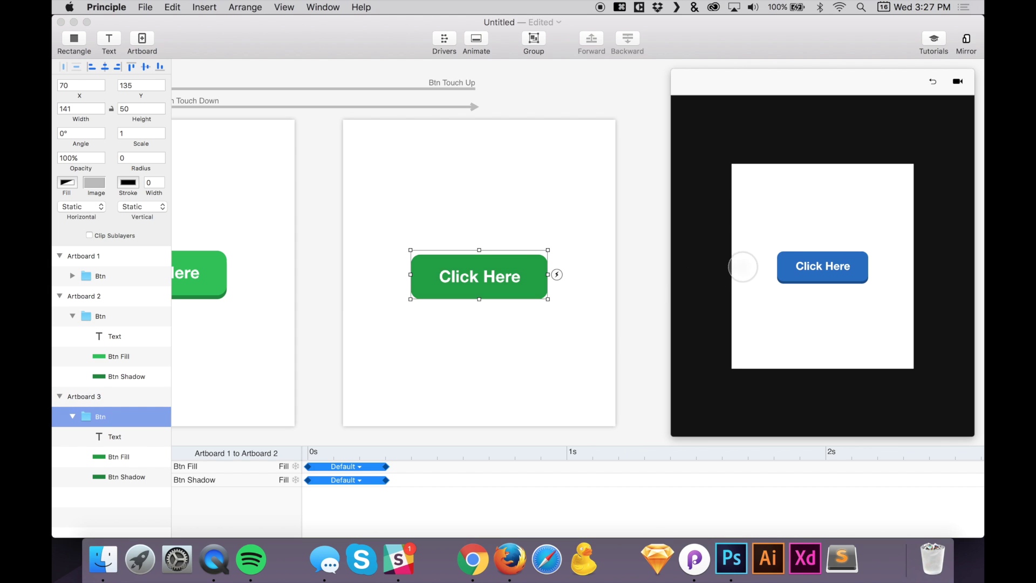
click(798, 266)
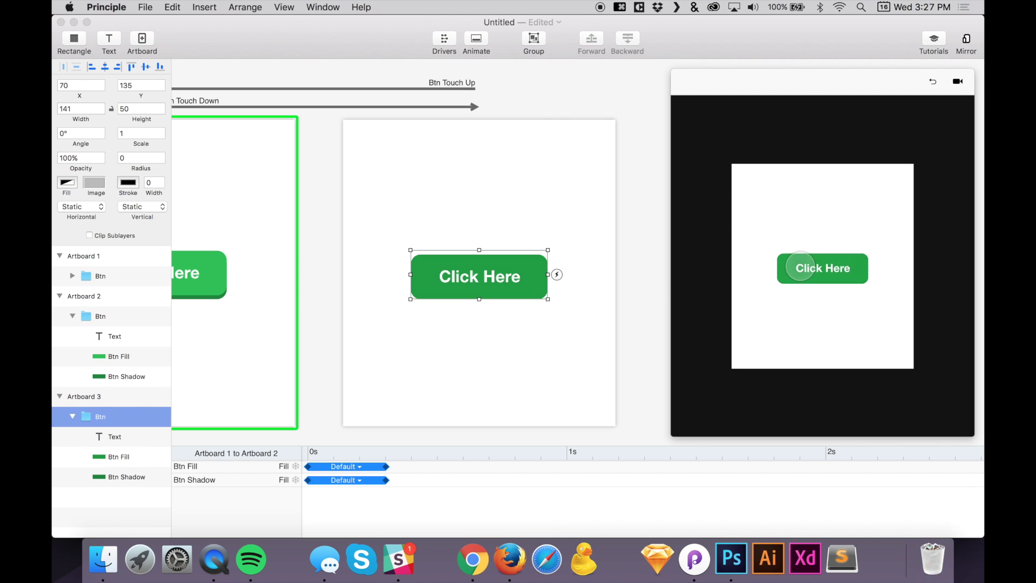
click(783, 264)
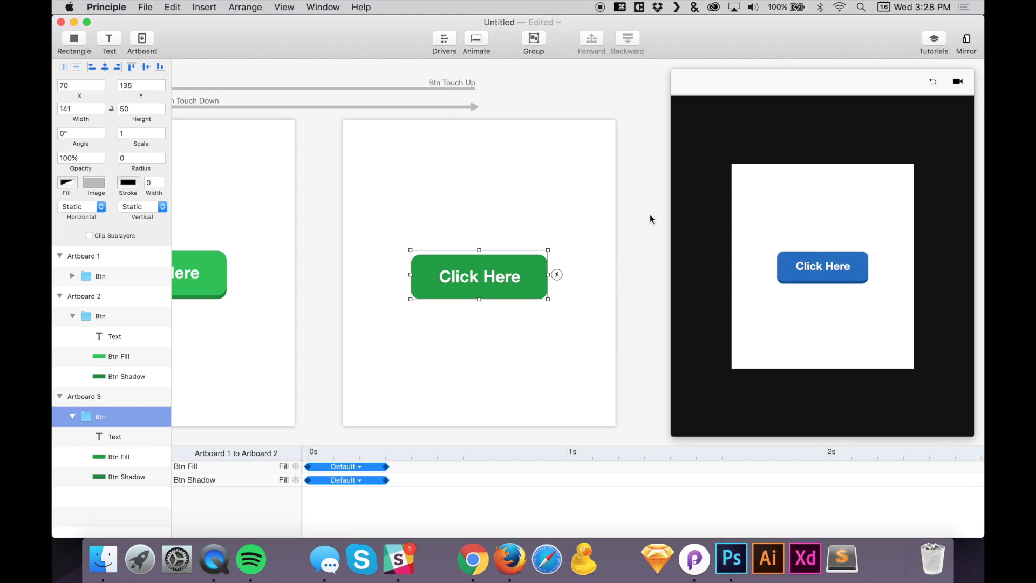
Record the live preview with the Arrow Cursor while hovering over and clicking the button, and stop the recording
drag(892, 84, 876, 81)
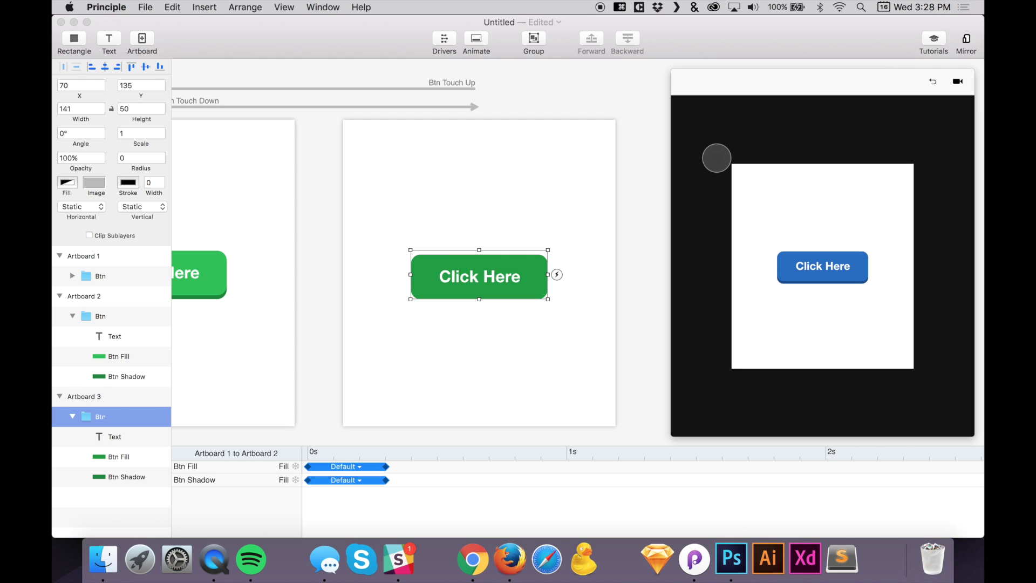
click(937, 85)
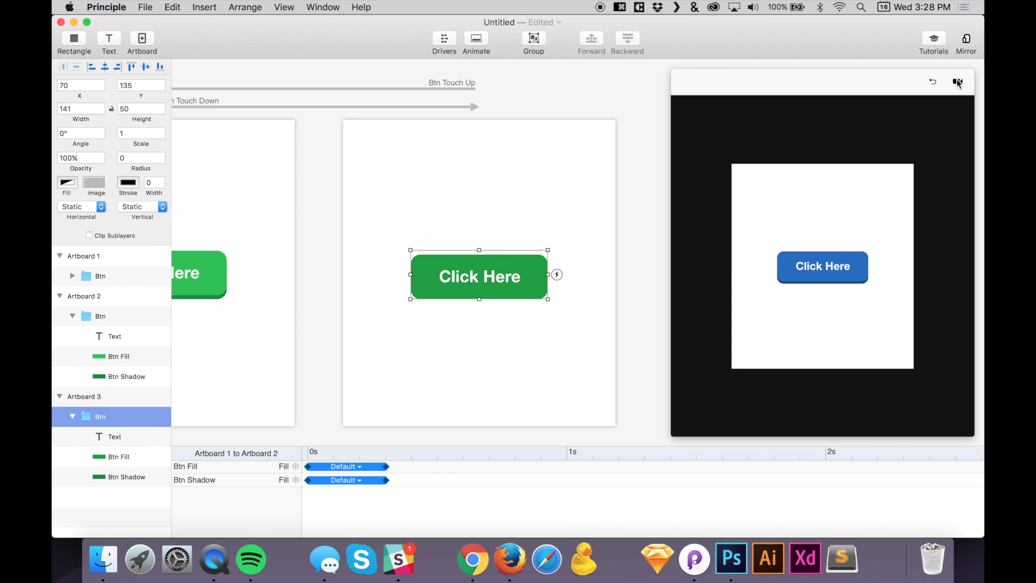
click(958, 84)
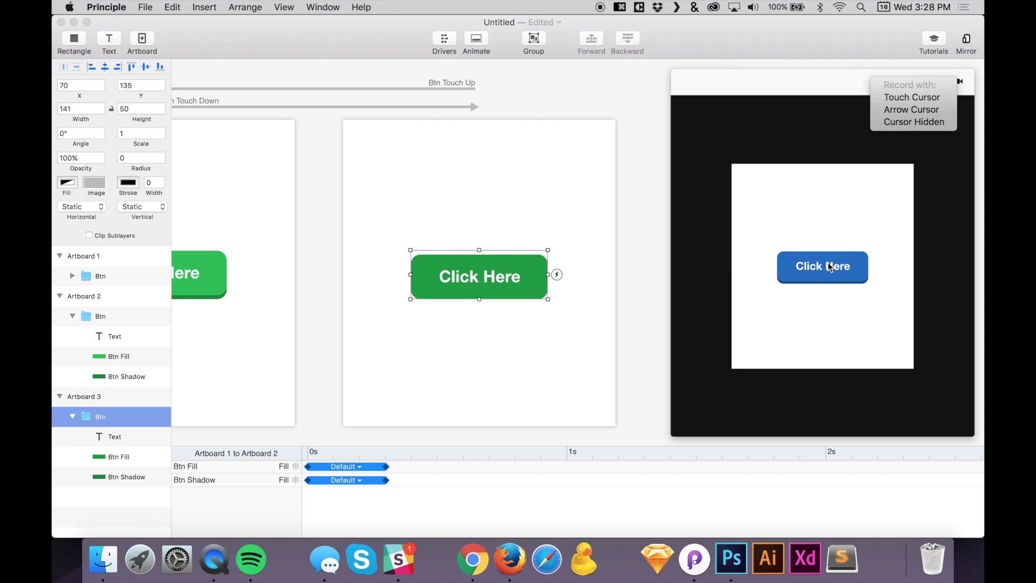
click(902, 114)
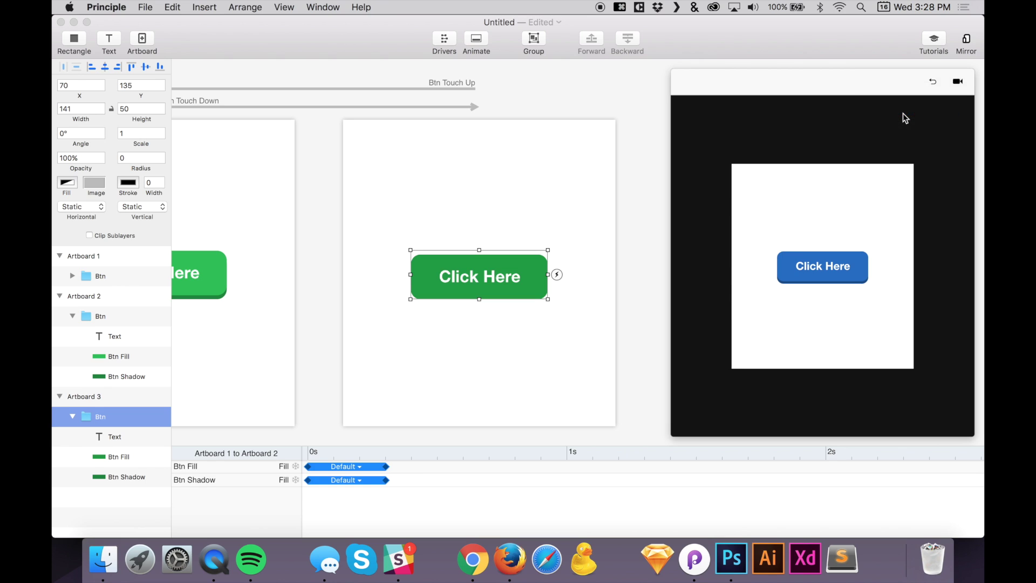
click(840, 255)
click(828, 279)
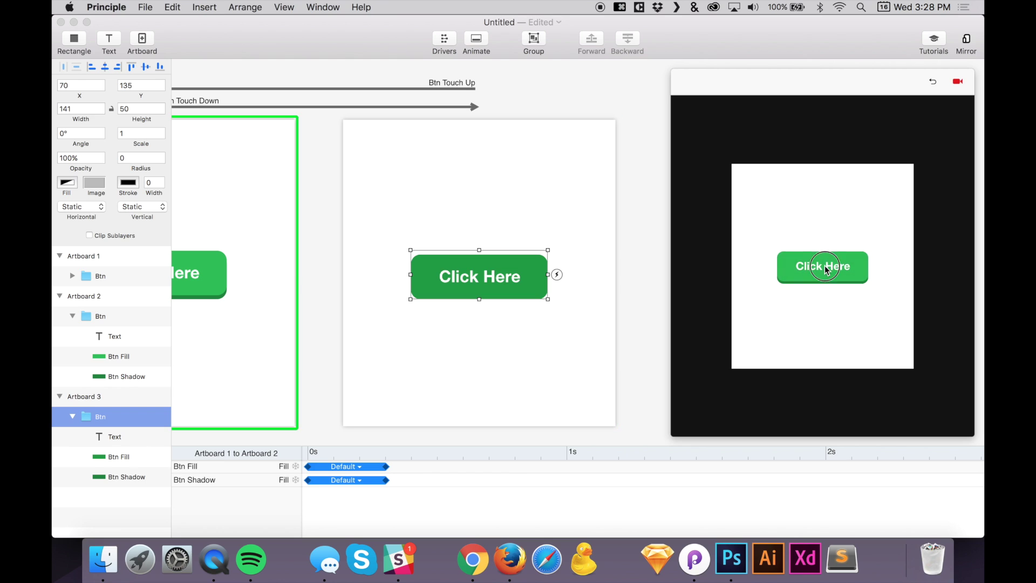
click(956, 81)
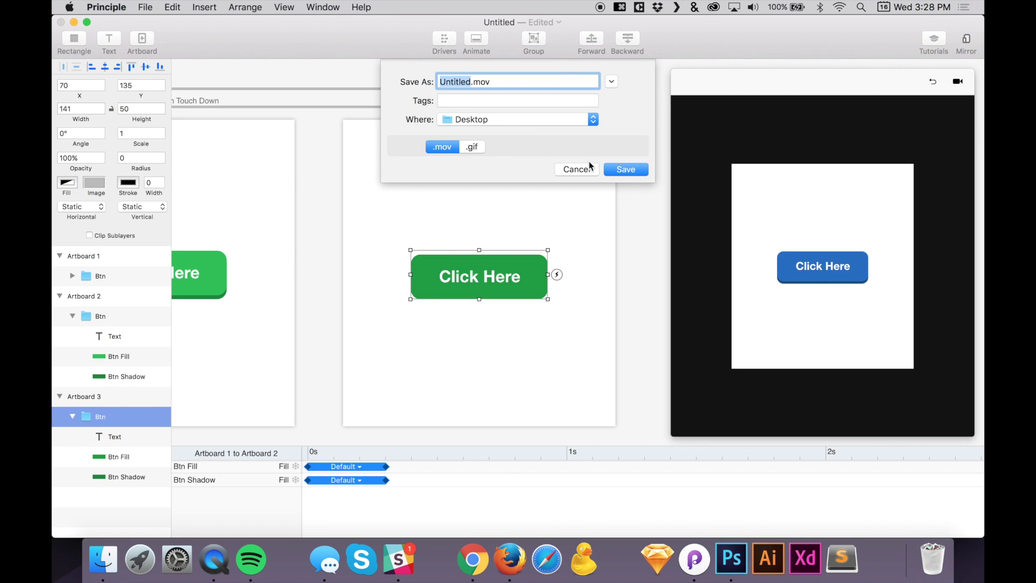
Save the recording to the Desktop as Button Animation.mov and minimize the prototype window
text(Button Animation)
key(Return)
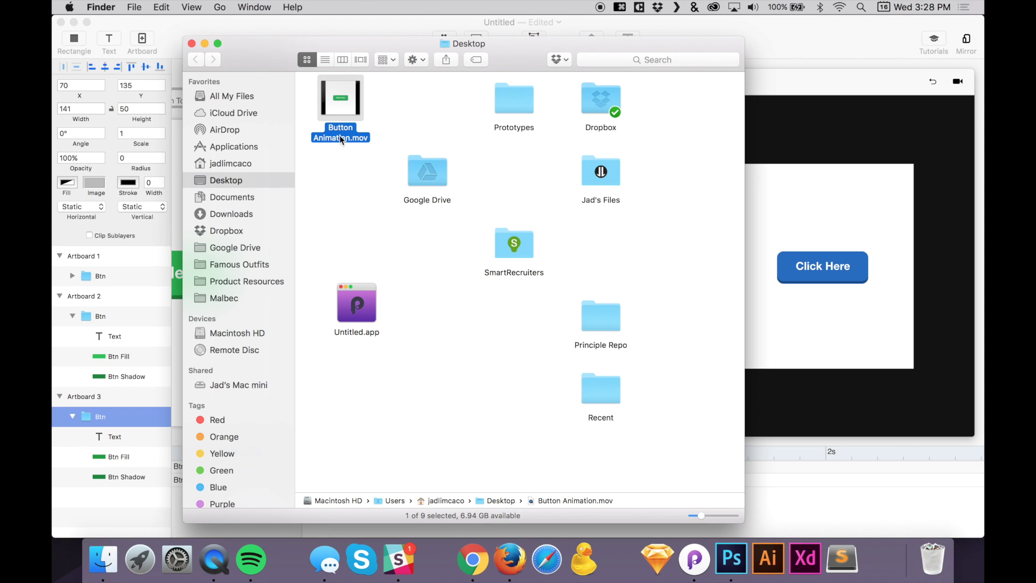
click(73, 21)
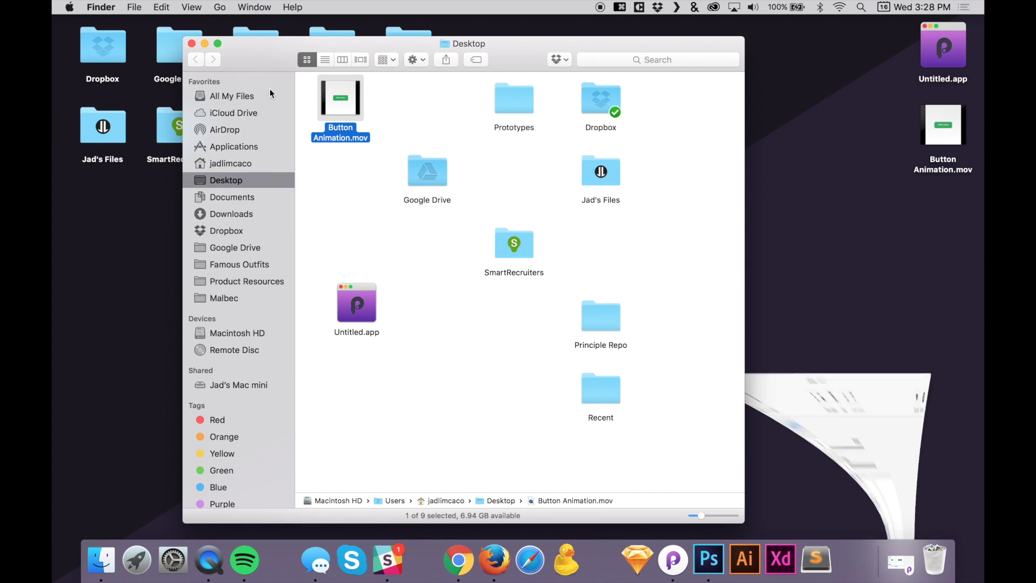
Close the Desktop folder window and play Button Animation.mov from the desktop in an enlarged quick preview, then dismiss it
click(192, 43)
click(944, 166)
key(space)
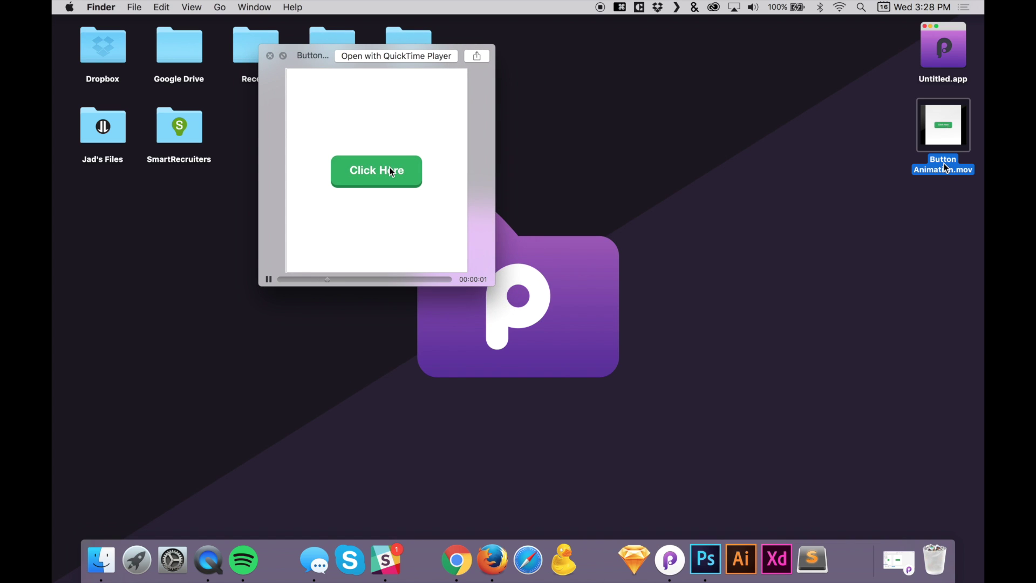
drag(494, 285, 708, 441)
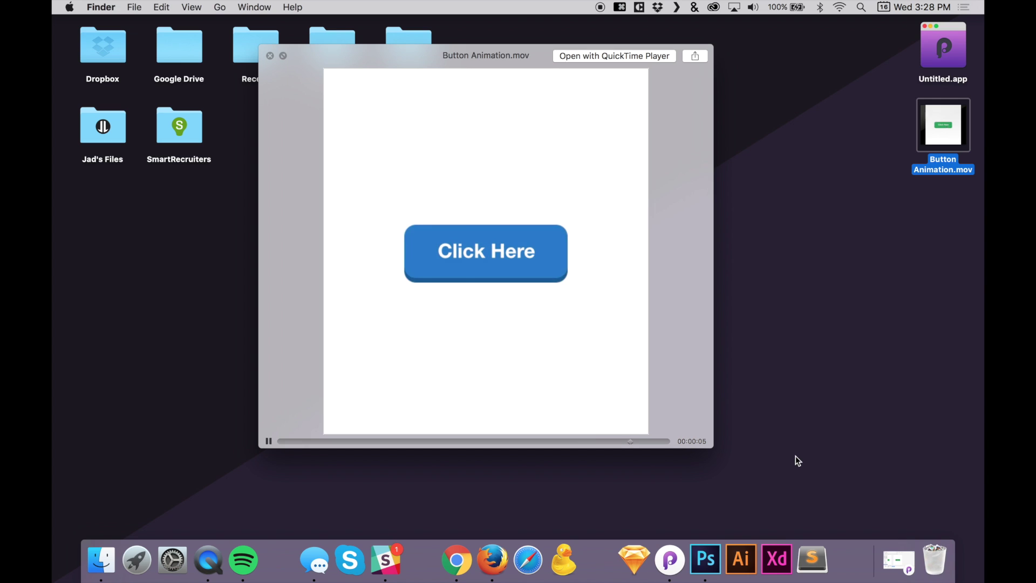
key(space)
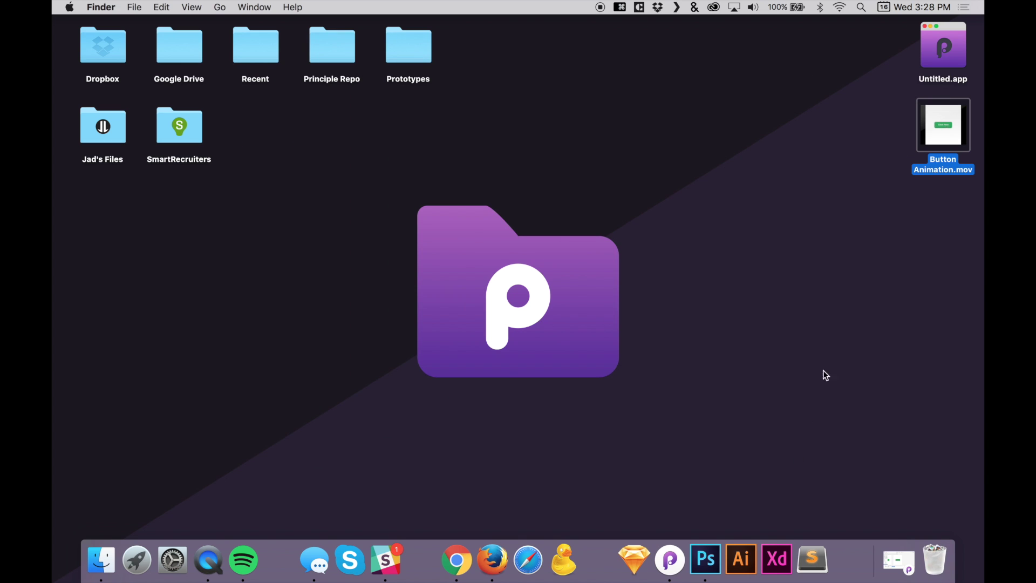
click(846, 307)
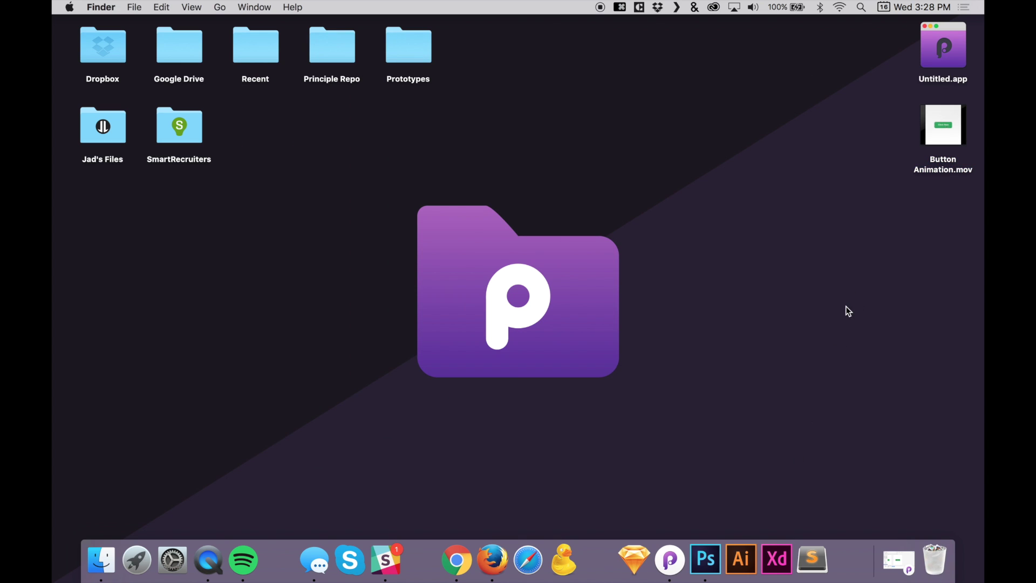
Switch back to Principle to review the button artboards and their transitions, and minimize the prototype window again
click(676, 550)
scroll(553, 331, left, 10)
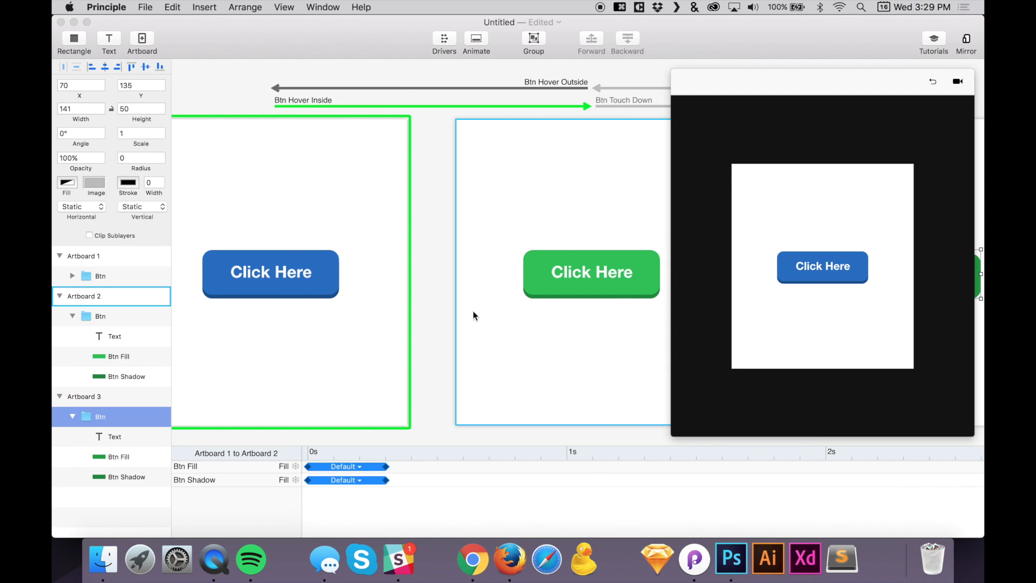
click(74, 22)
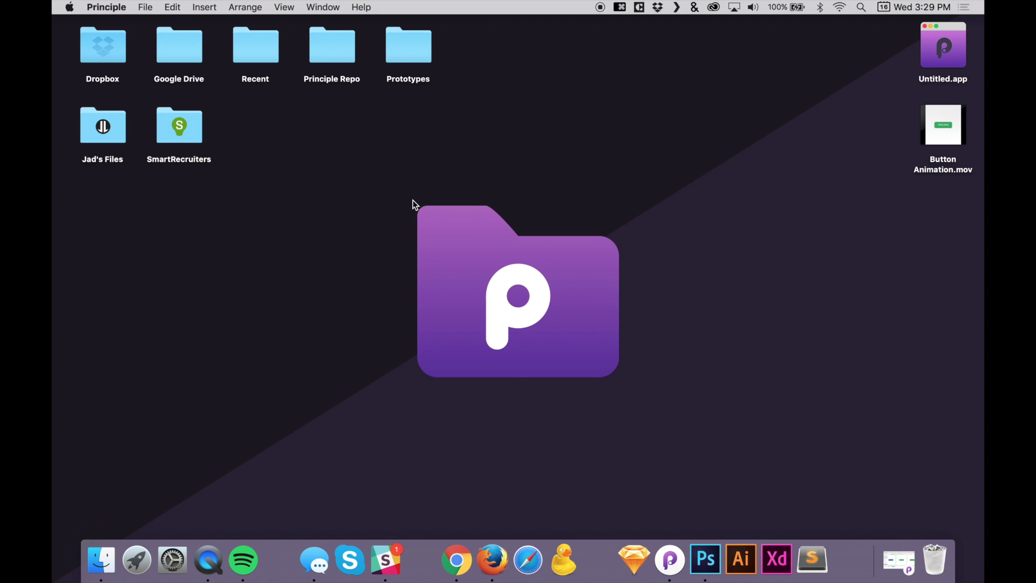
Play Stacked.mov from the Stacked folder inside Prototypes in a quick preview and dismiss it
click(409, 56)
double_click(409, 56)
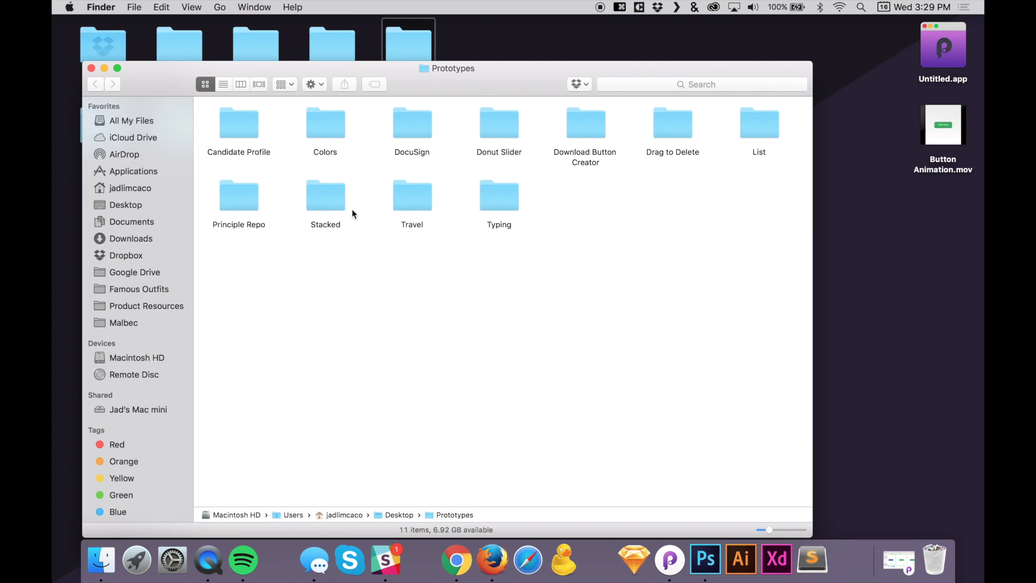
double_click(326, 199)
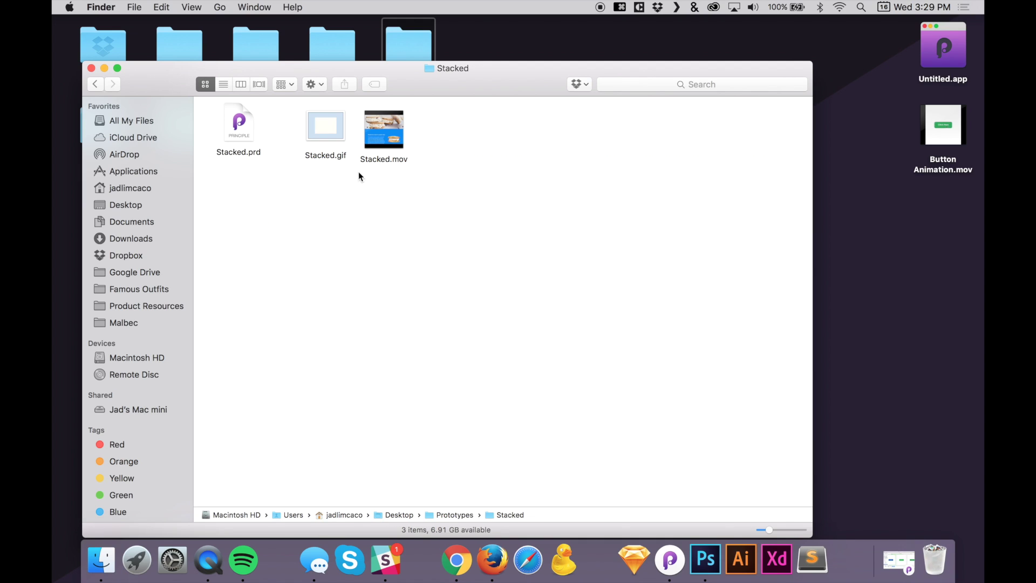
click(372, 162)
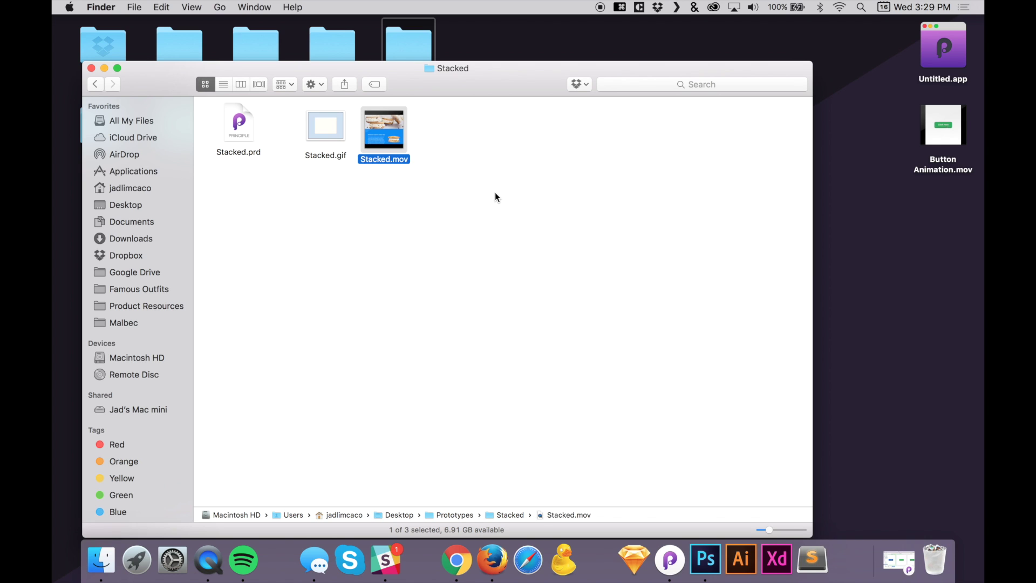
key(space)
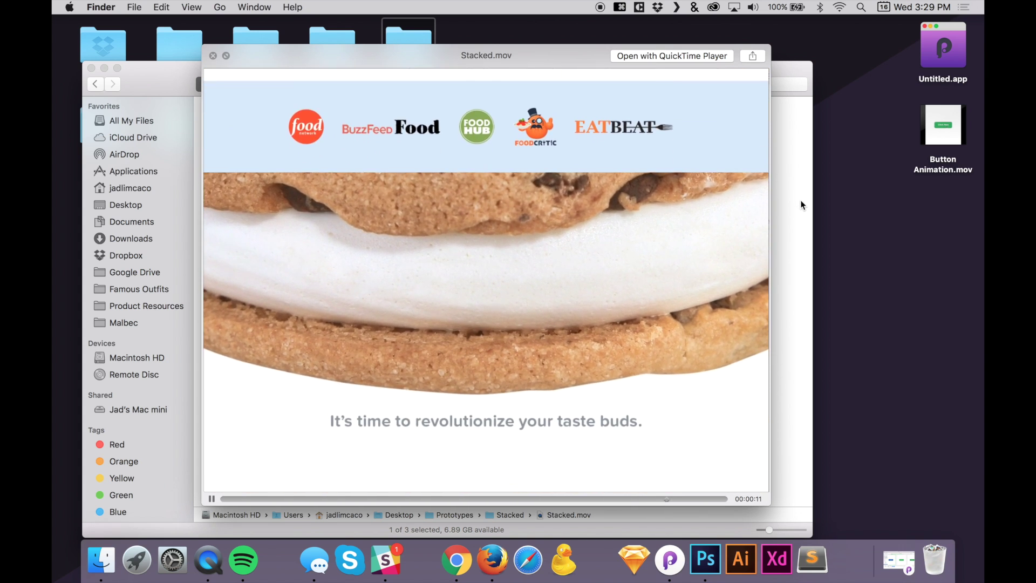
key(space)
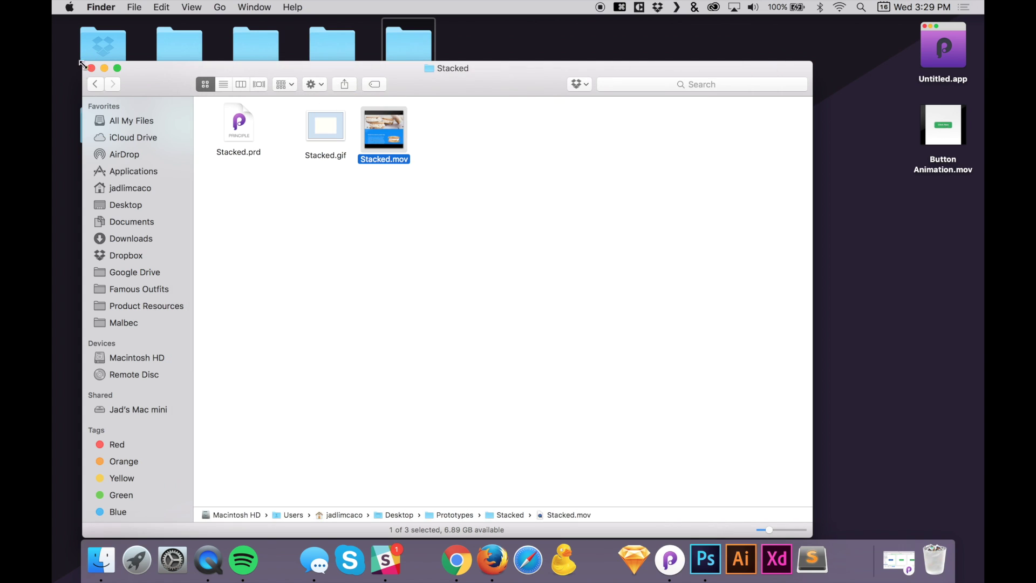
Play Untitled.mov from the Travel folder inside Prototypes in a quick preview, dismiss it and close the folder window
click(96, 84)
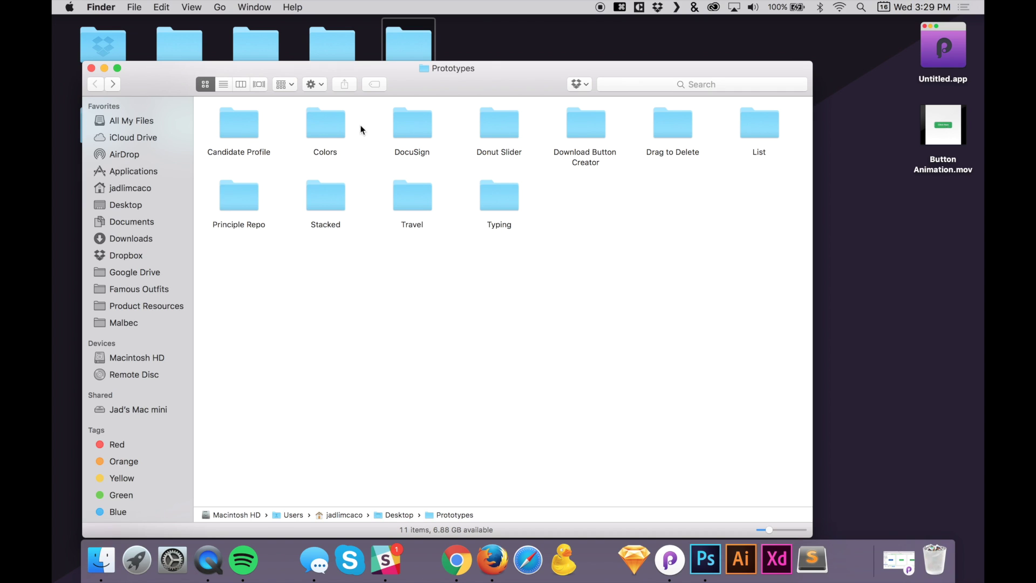
double_click(396, 203)
click(495, 147)
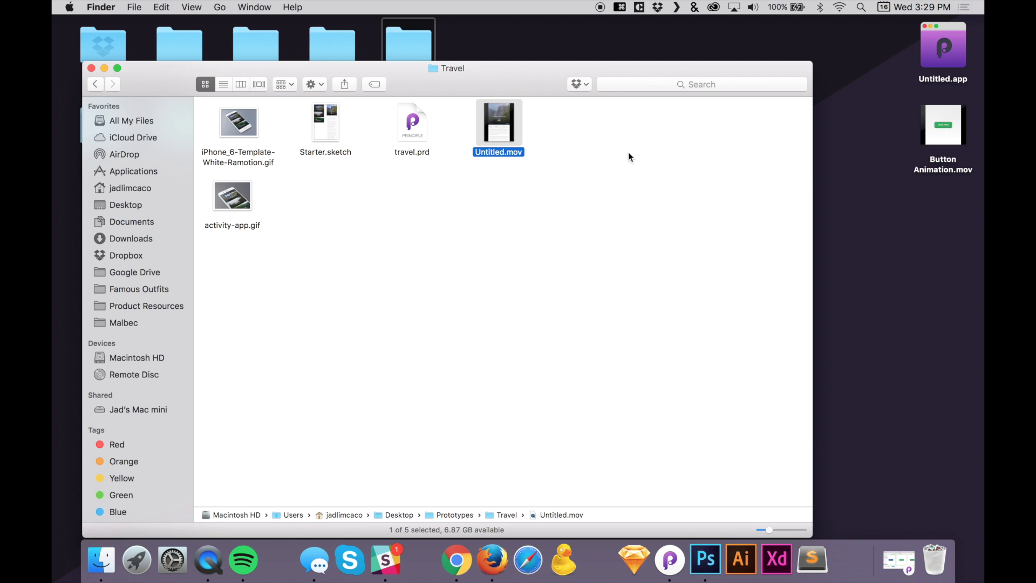
key(space)
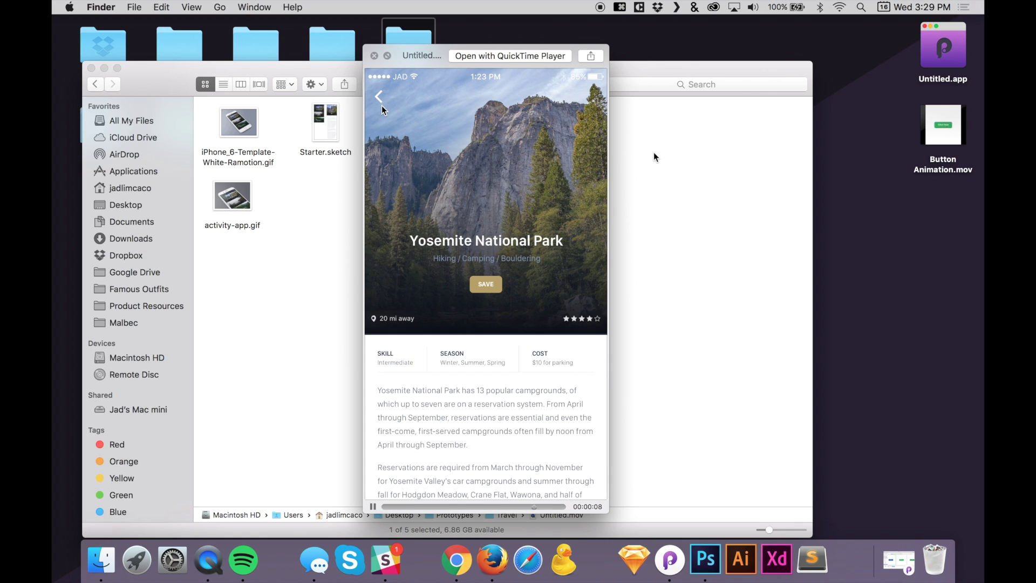
key(space)
click(351, 189)
key(super+w)
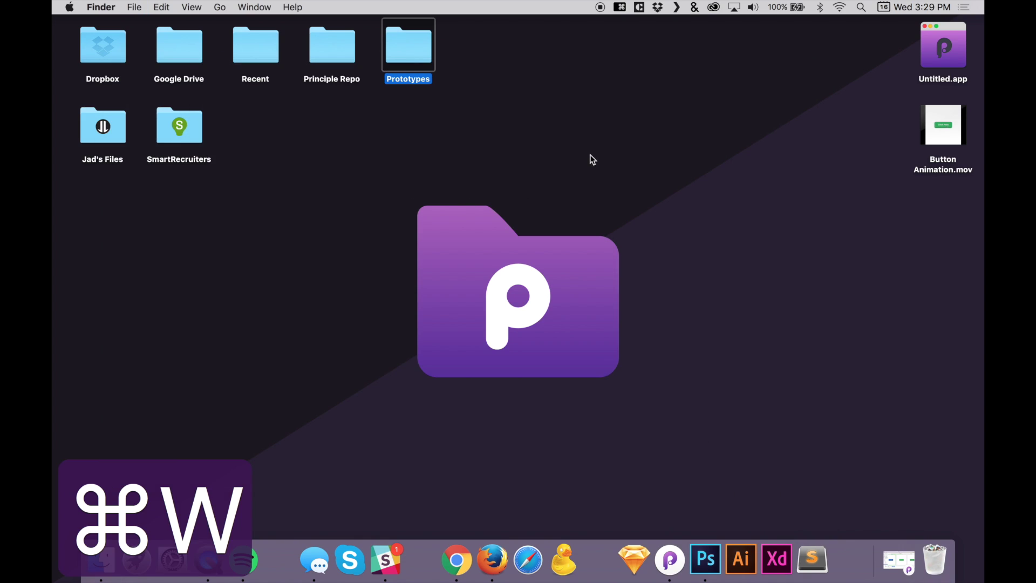